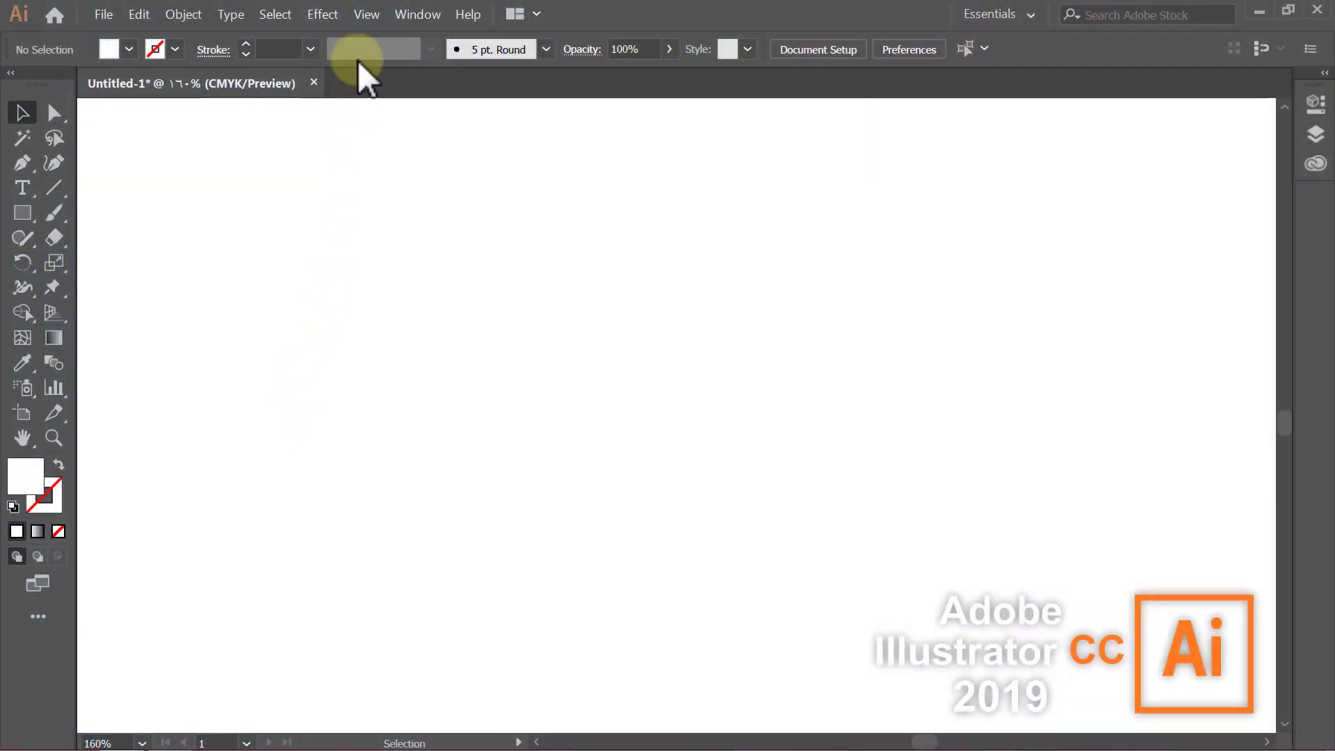
Step: Enable Smart Guides, then set the fill to None and the stroke to black at 2 pt
{"action": "left_click", "coordinate": [368, 15]}
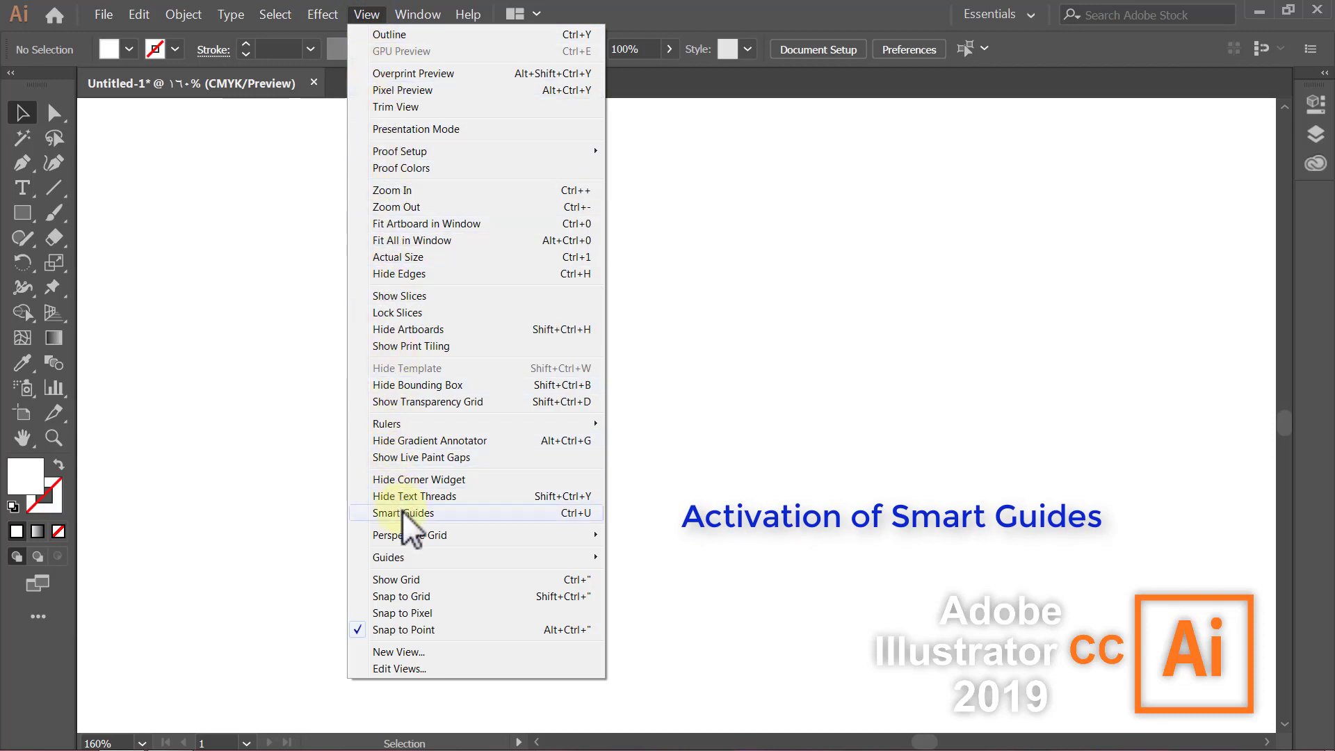
{"action": "left_click", "coordinate": [481, 512]}
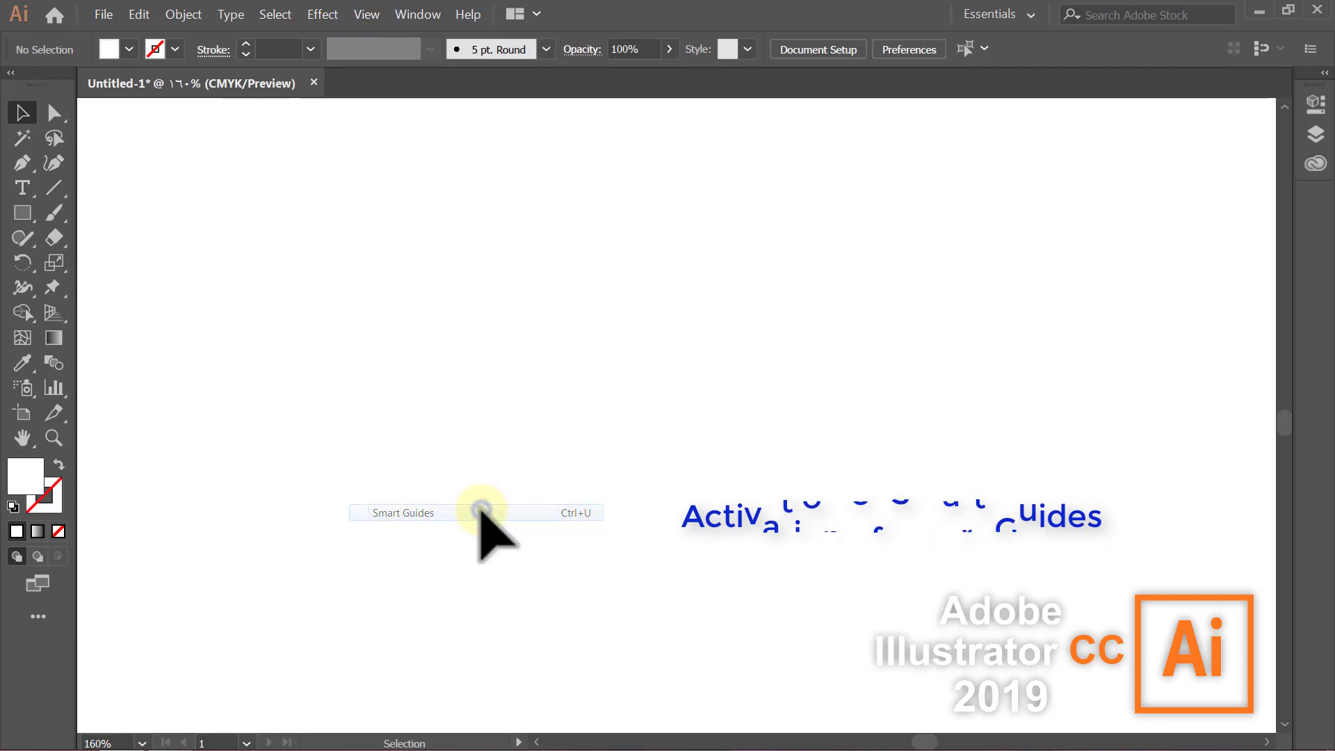
{"action": "left_click", "coordinate": [60, 533]}
{"action": "left_click", "coordinate": [57, 500]}
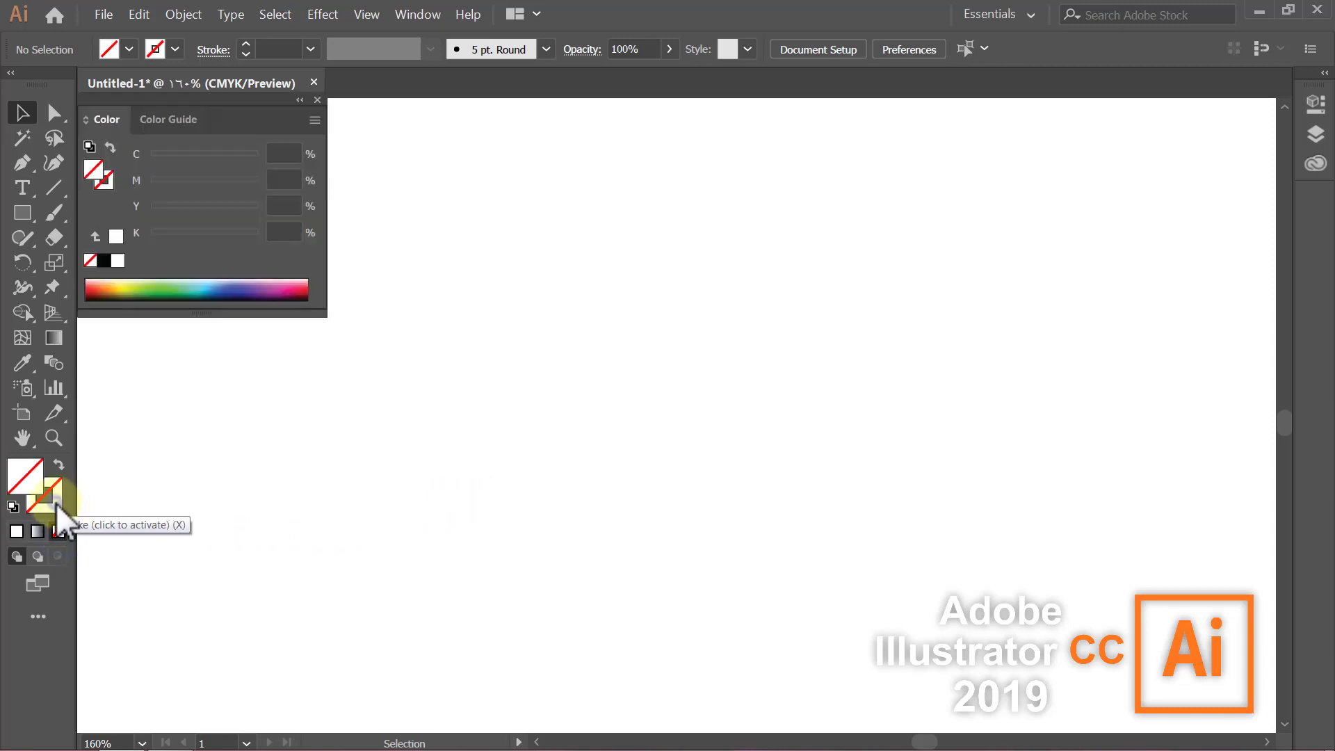
{"action": "left_click", "coordinate": [105, 262]}
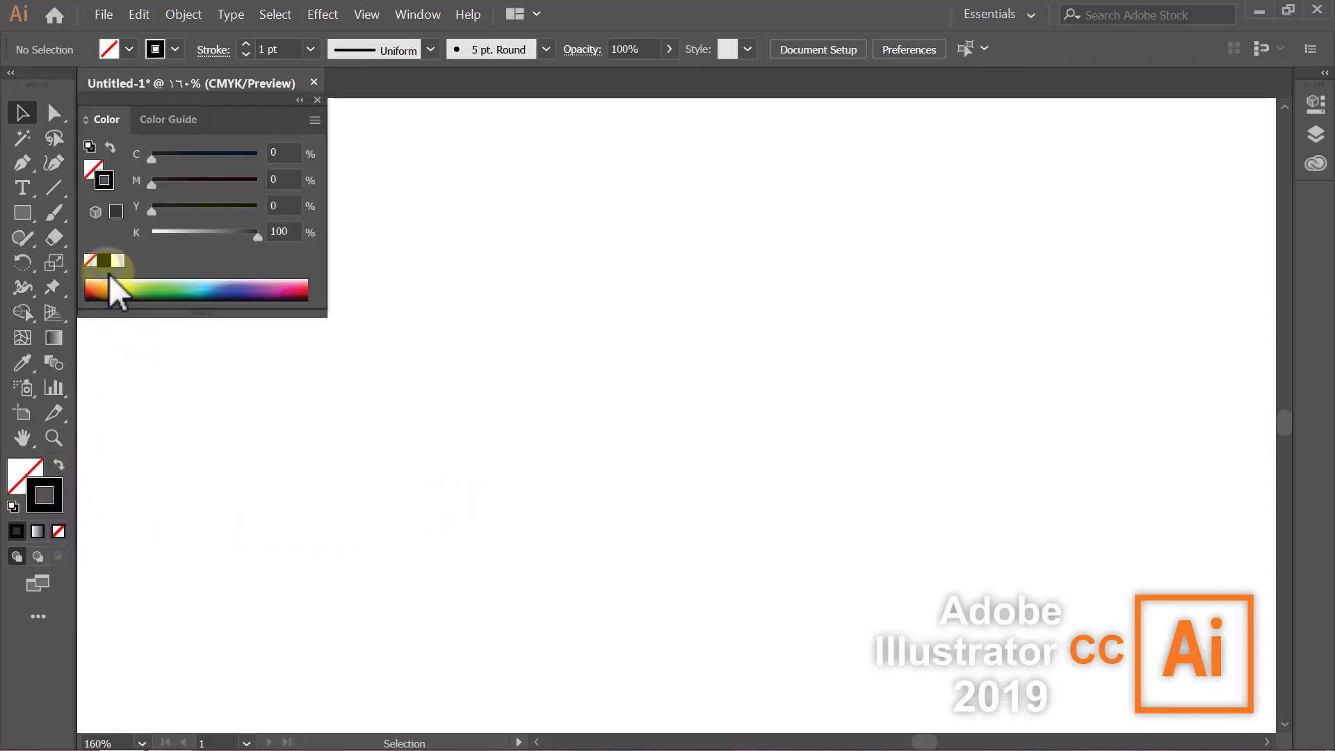
{"action": "left_click", "coordinate": [300, 102]}
{"action": "left_click", "coordinate": [311, 48]}
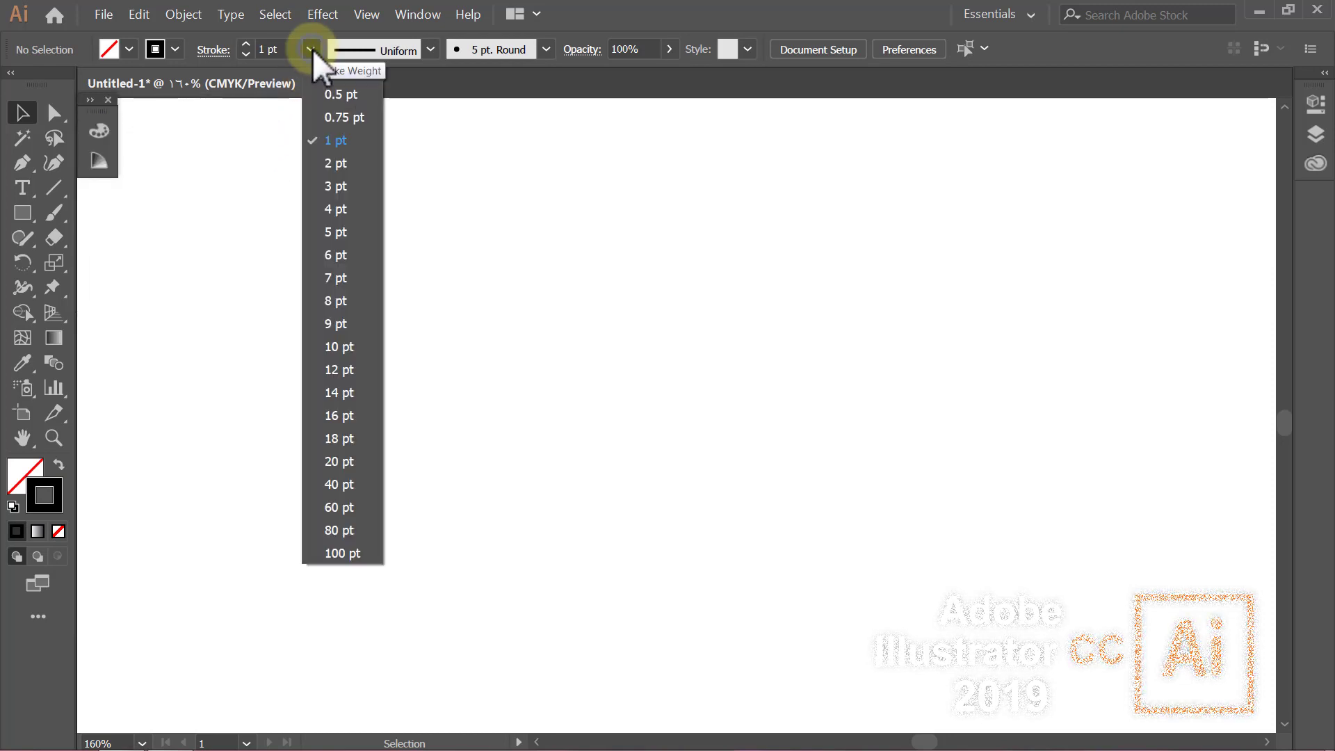
{"action": "left_click", "coordinate": [347, 163]}
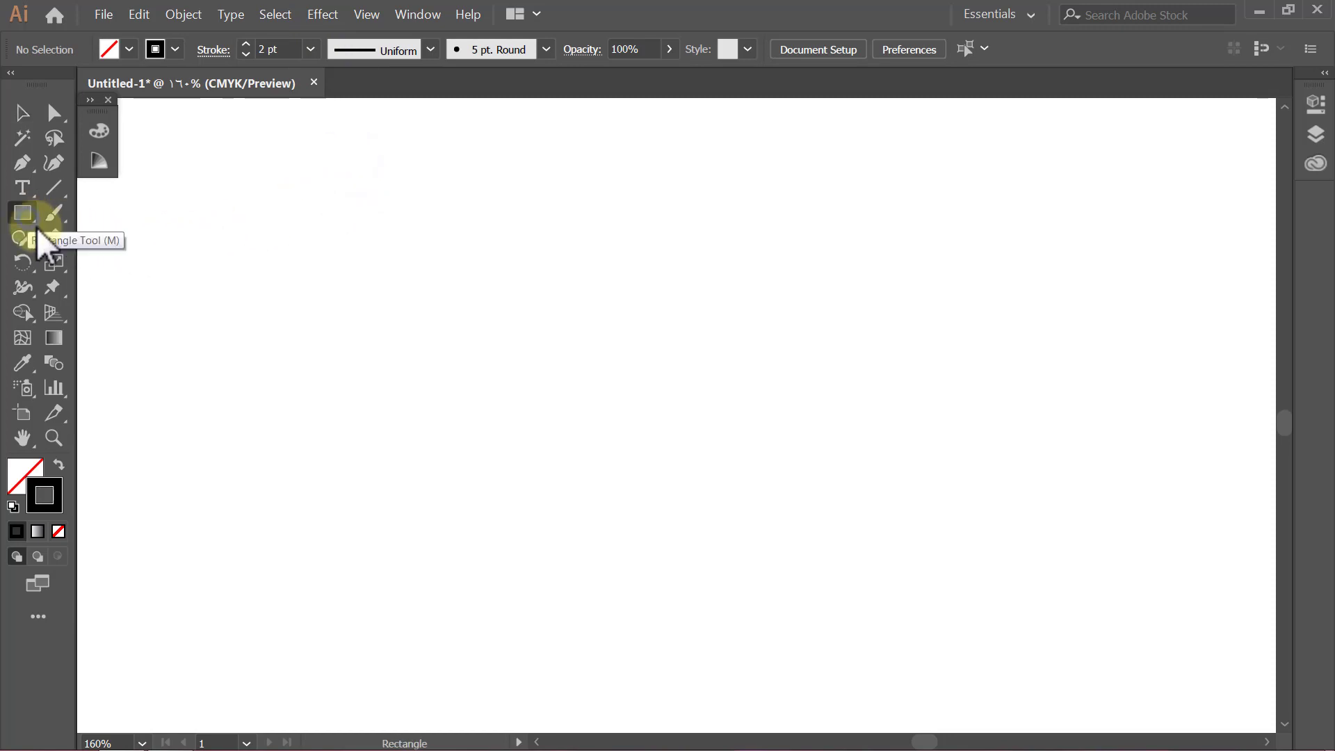
Step: Create a centred 400 × 500 px outlined rectangle, then deselect it
{"action": "key", "text": "alt"}
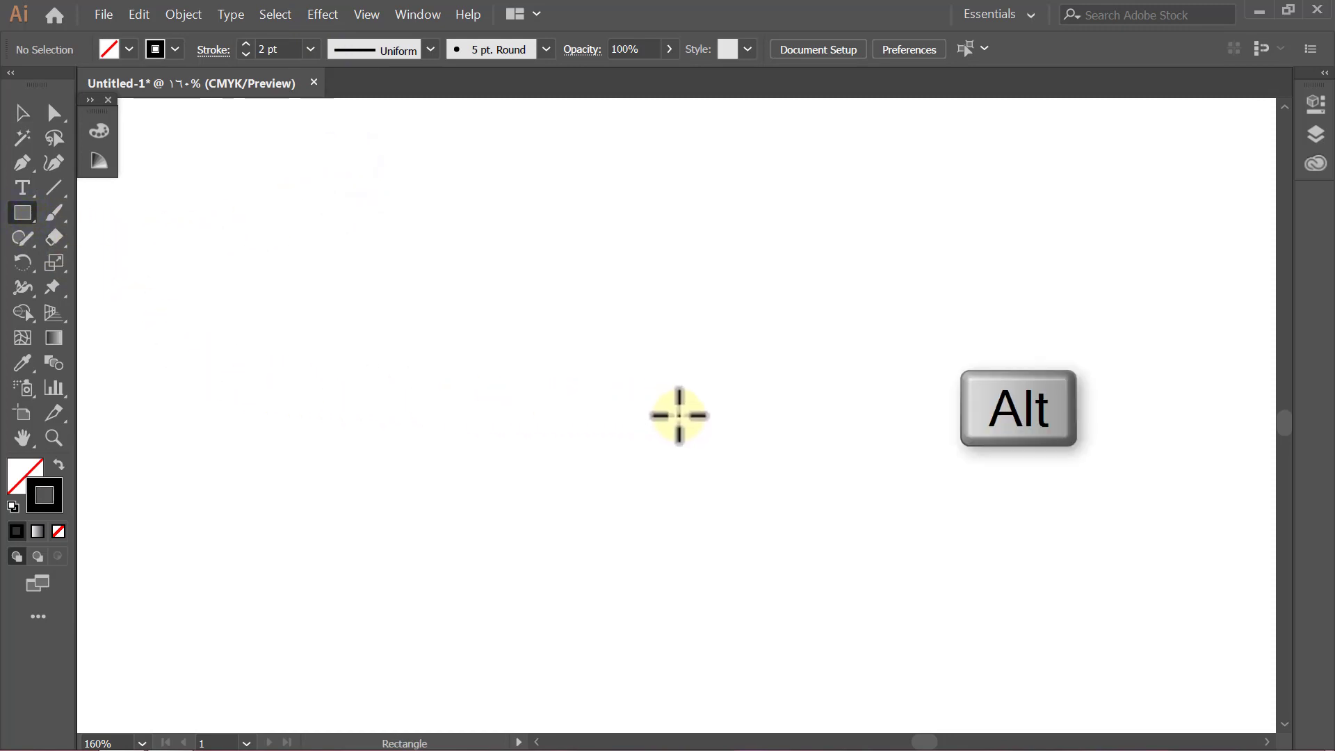
{"action": "left_click", "coordinate": [680, 415], "text": "alt"}
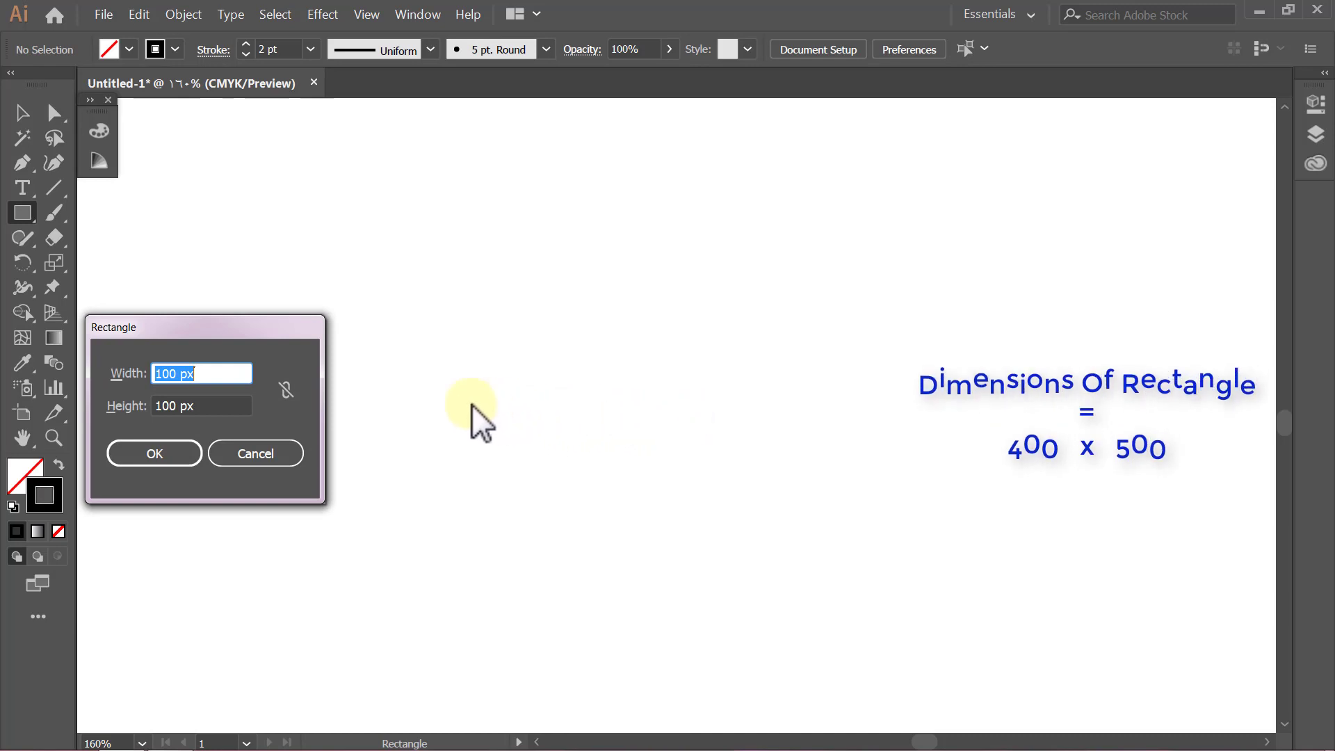
{"action": "type", "text": "400"}
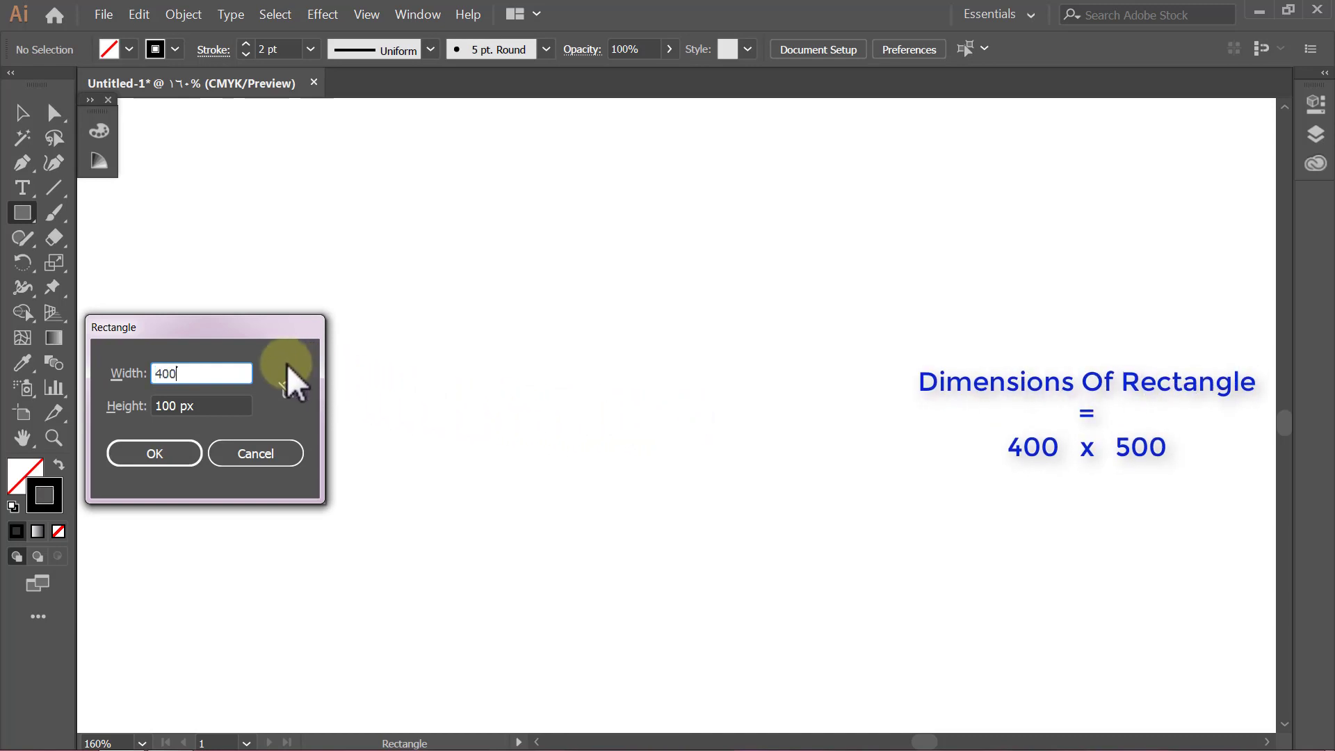
{"action": "left_click_drag", "start_coordinate": [224, 403], "coordinate": [132, 407]}
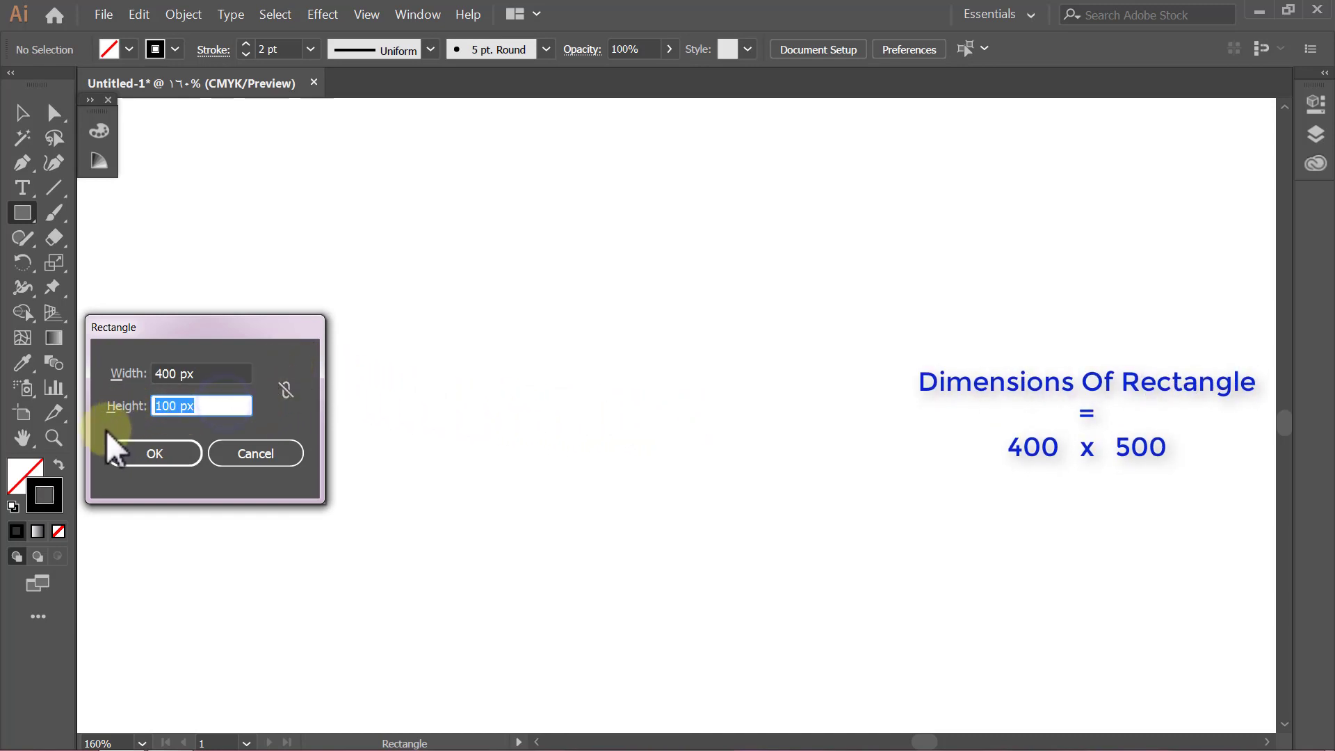
{"action": "type", "text": "500"}
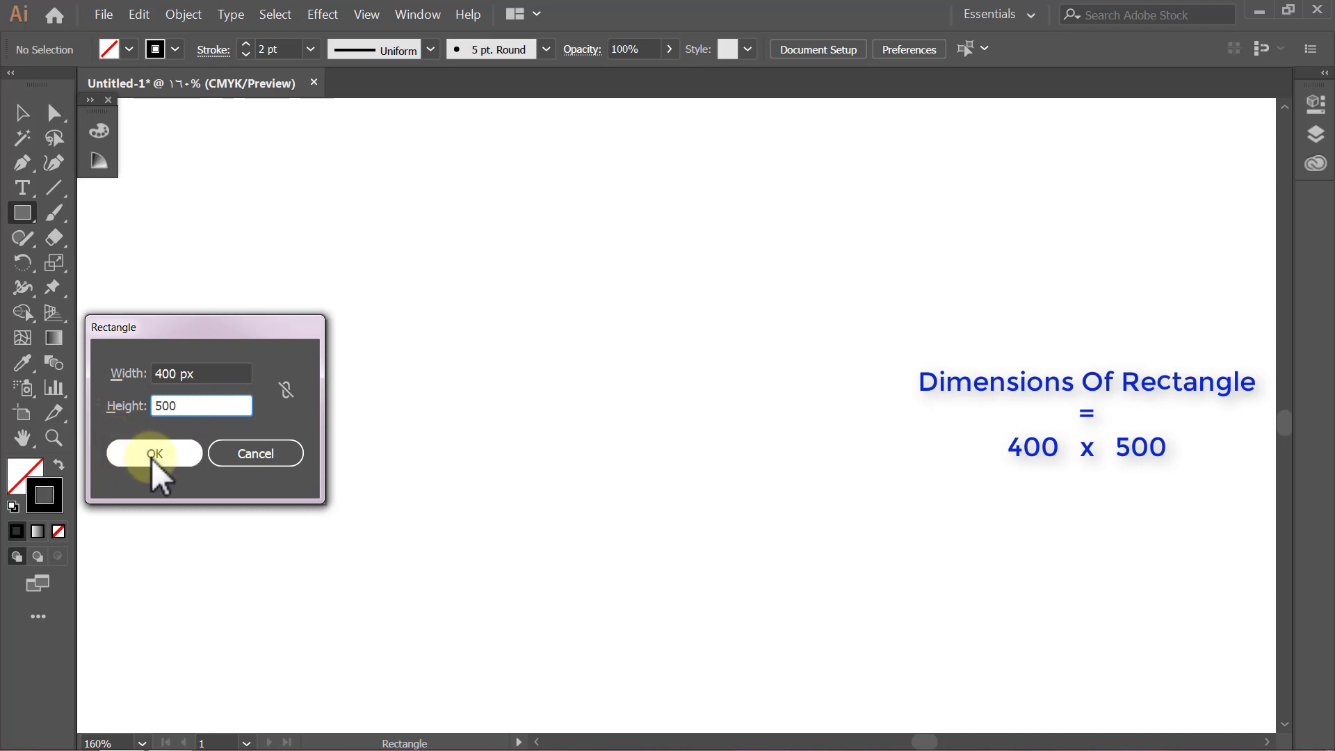
{"action": "left_click", "coordinate": [153, 456]}
{"action": "key", "text": "v"}
{"action": "left_click", "coordinate": [148, 456]}
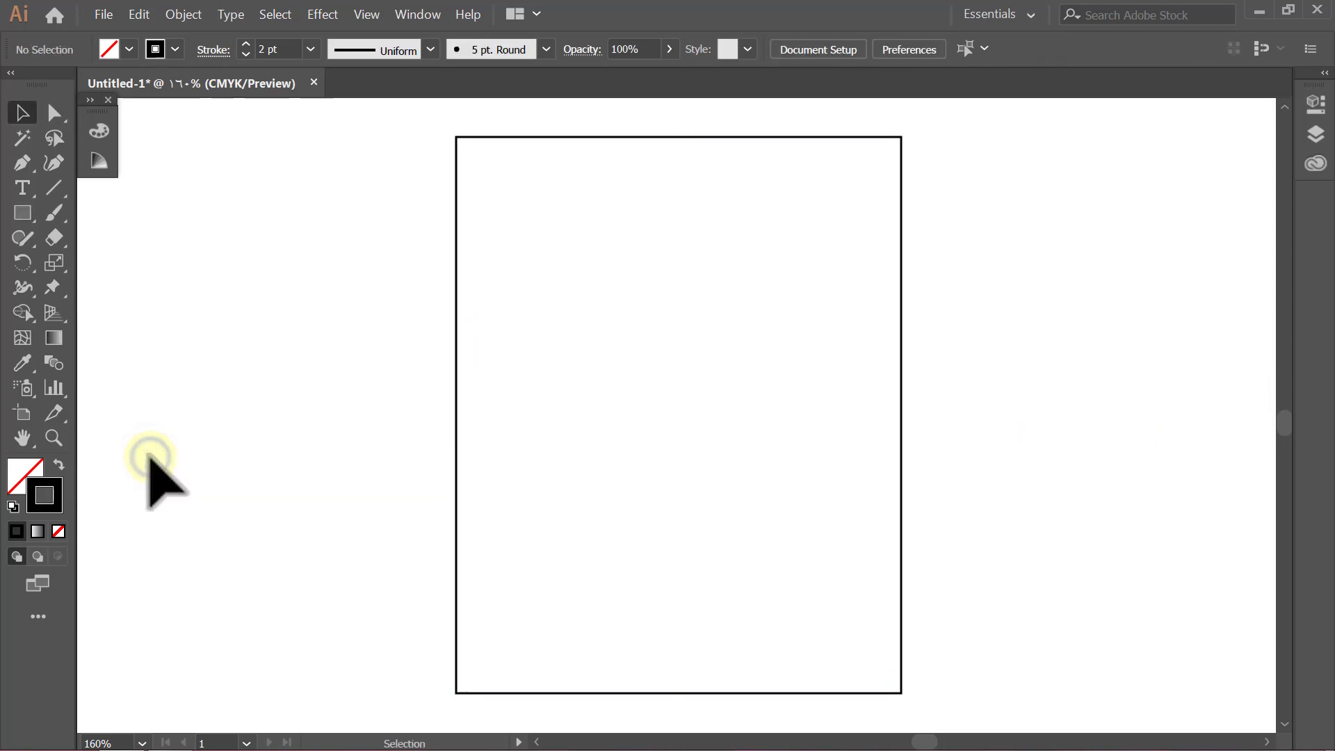
Step: Set the stroke to cyan and draw a centred 150 × 500 px rectangle
{"action": "left_click", "coordinate": [174, 49]}
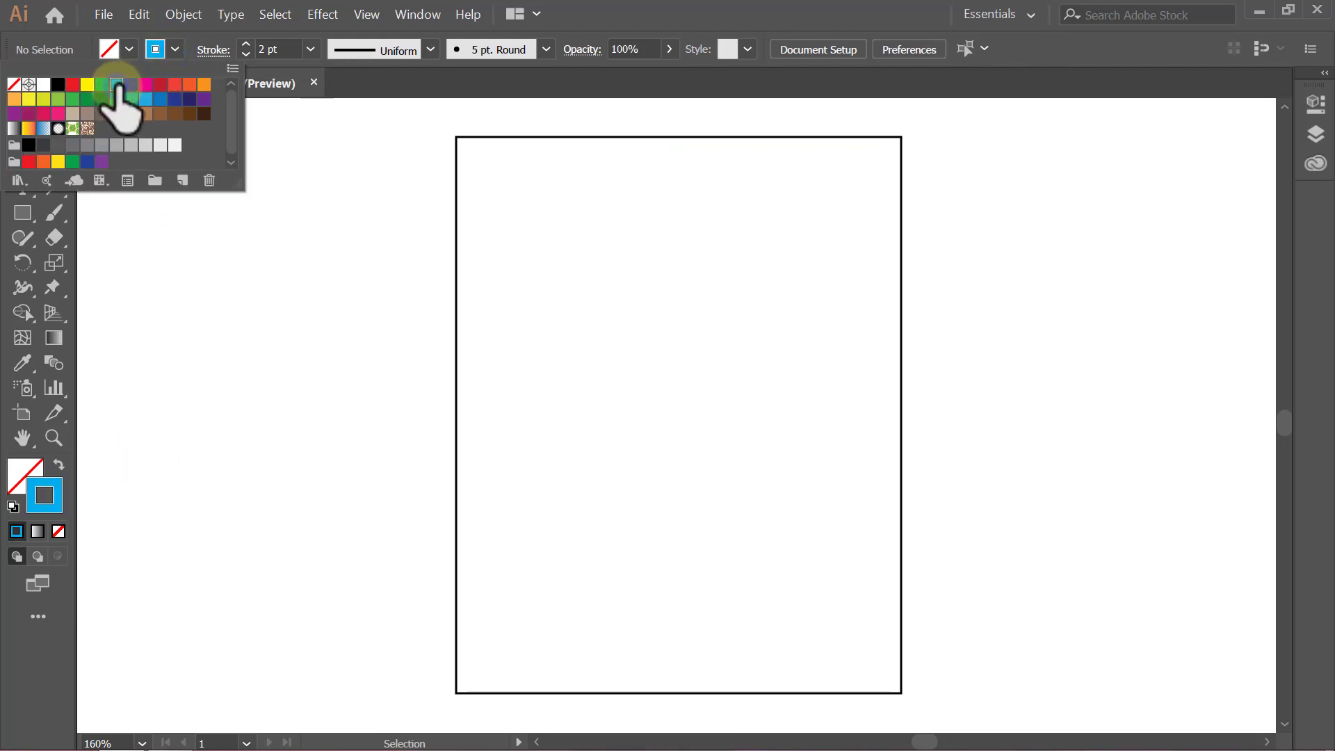
{"action": "left_click", "coordinate": [175, 50]}
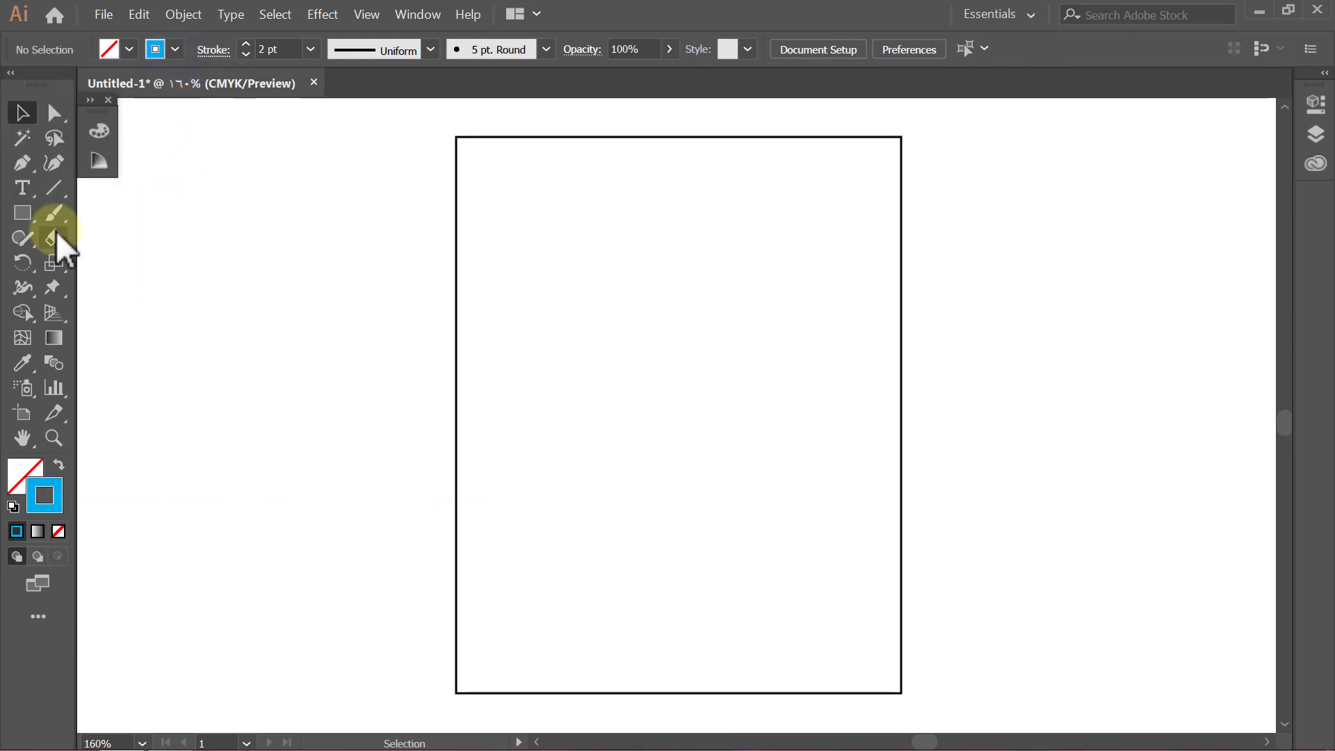
{"action": "left_click", "coordinate": [23, 212]}
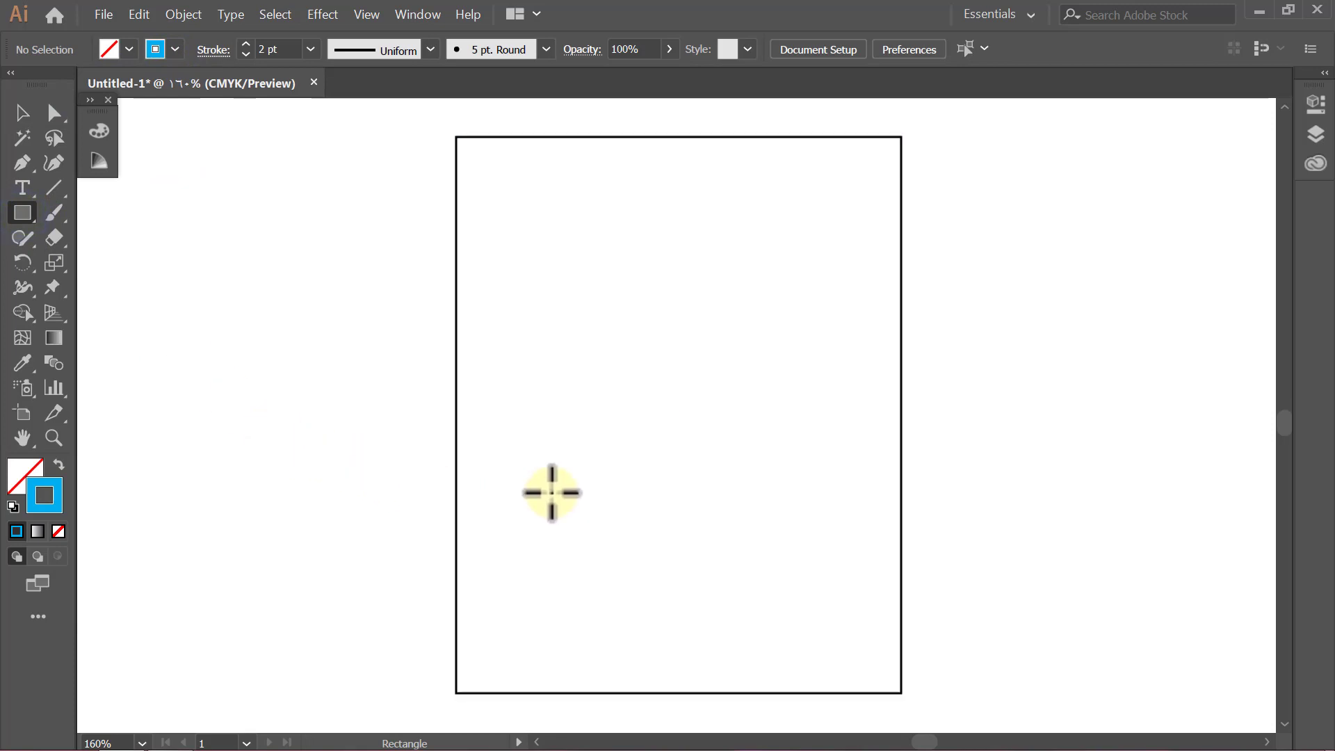
{"action": "left_click", "coordinate": [676, 416], "text": "alt"}
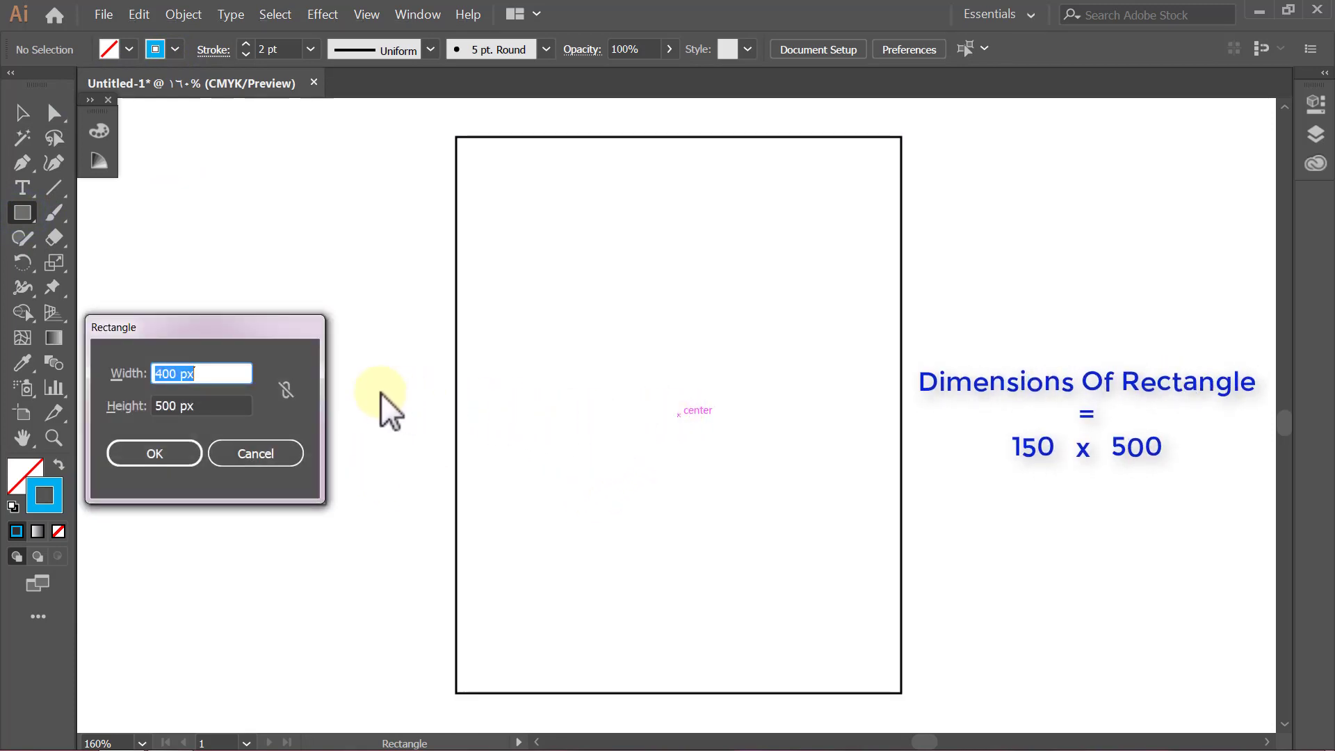
{"action": "left_click_drag", "start_coordinate": [207, 374], "coordinate": [113, 368]}
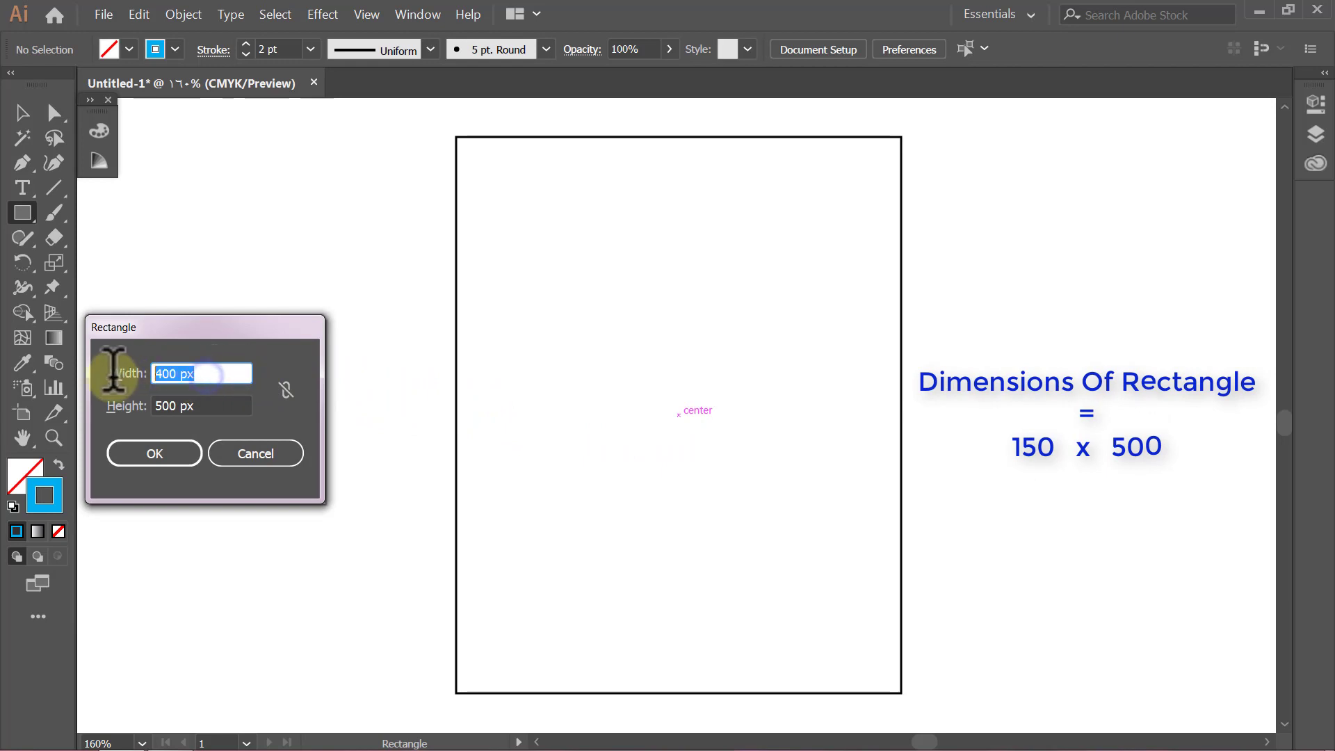
{"action": "type", "text": "150"}
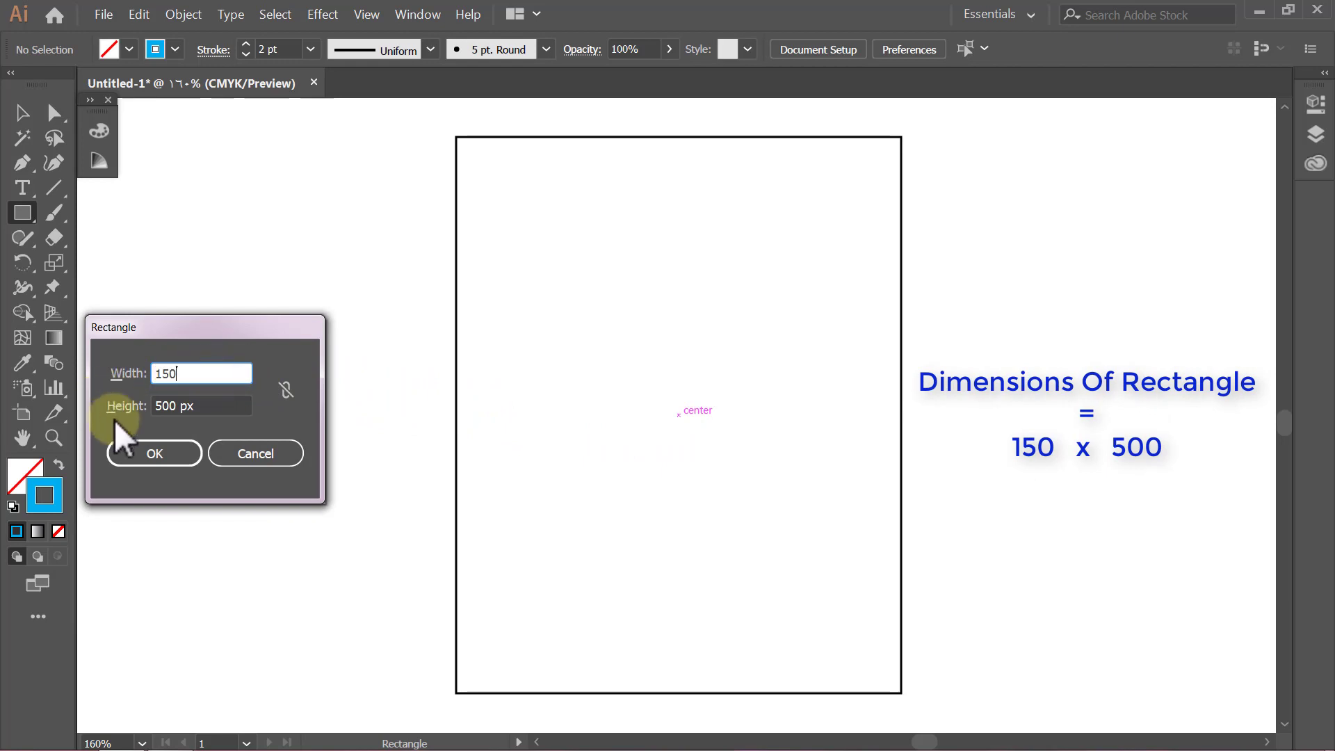
{"action": "left_click", "coordinate": [132, 452]}
Step: Round the narrow rectangle's top-right and bottom-right corners to 90 px, then deselect
{"action": "key", "text": "v"}
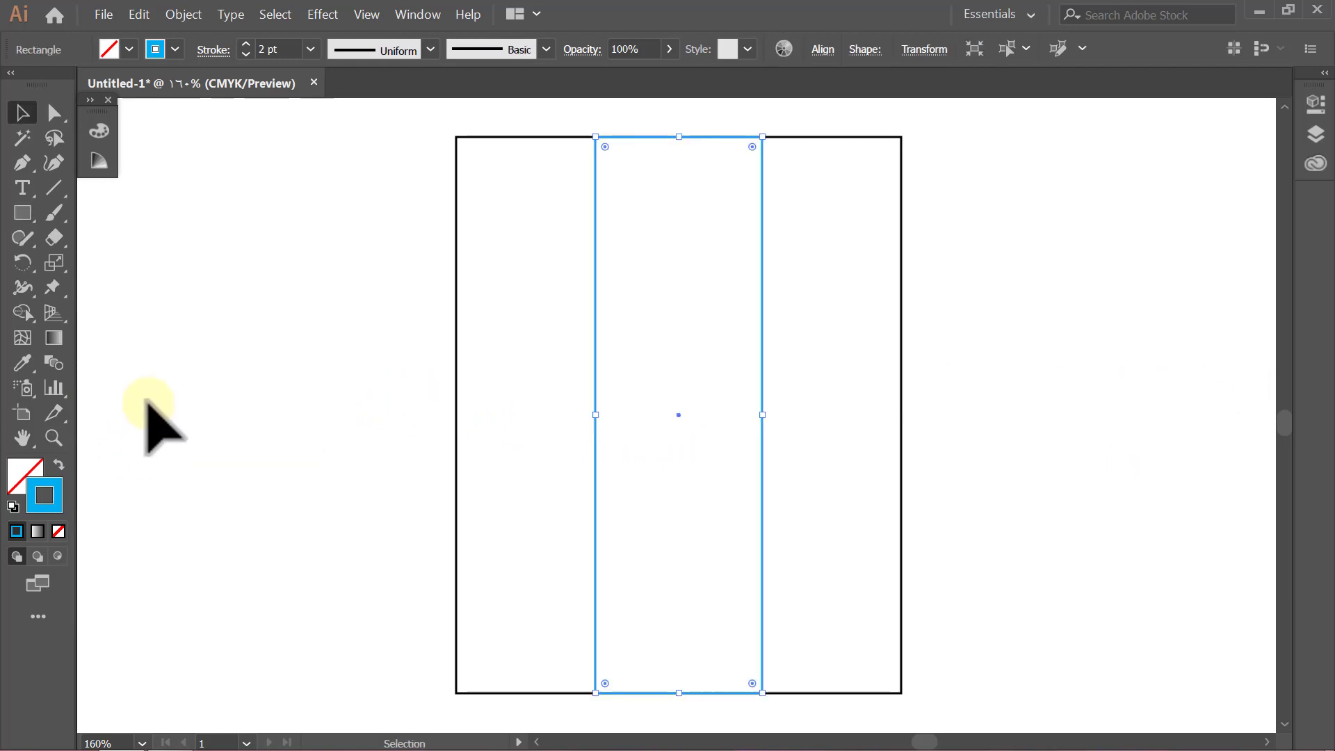
{"action": "left_click", "coordinate": [61, 117]}
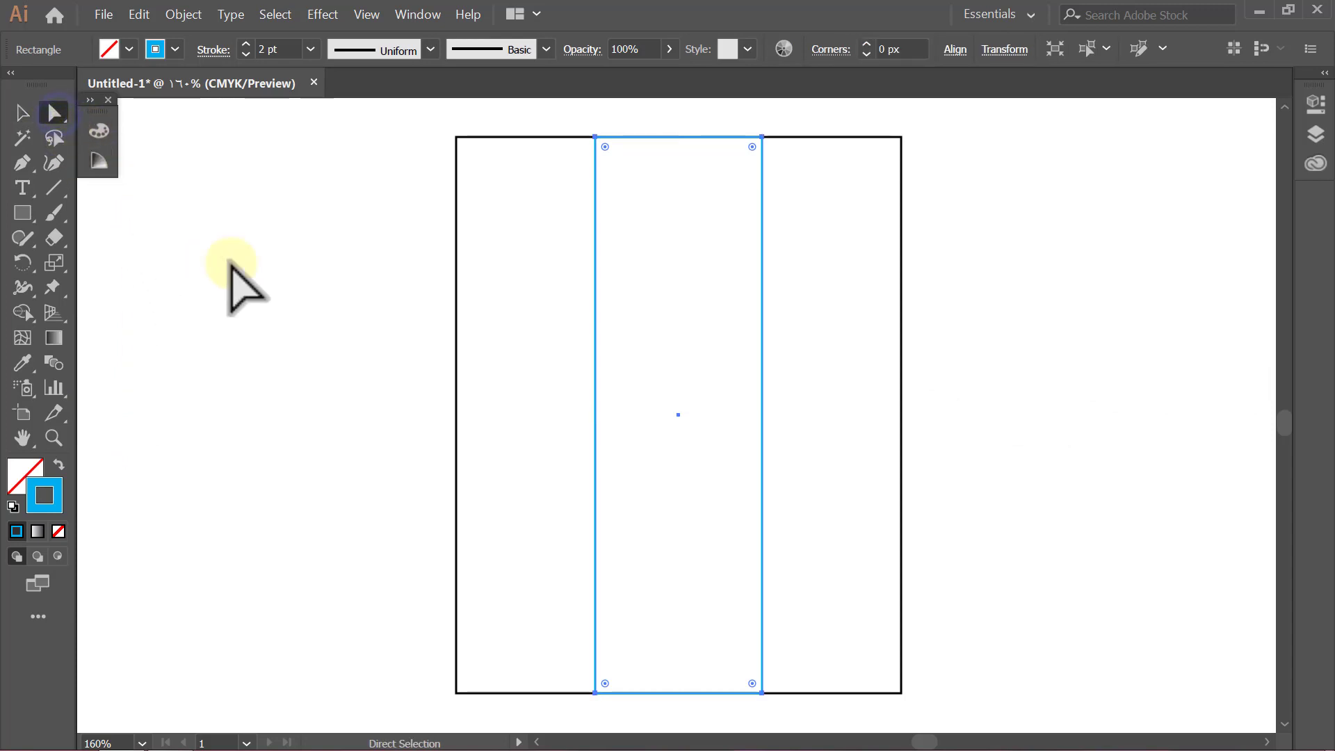
{"action": "left_click", "coordinate": [752, 147]}
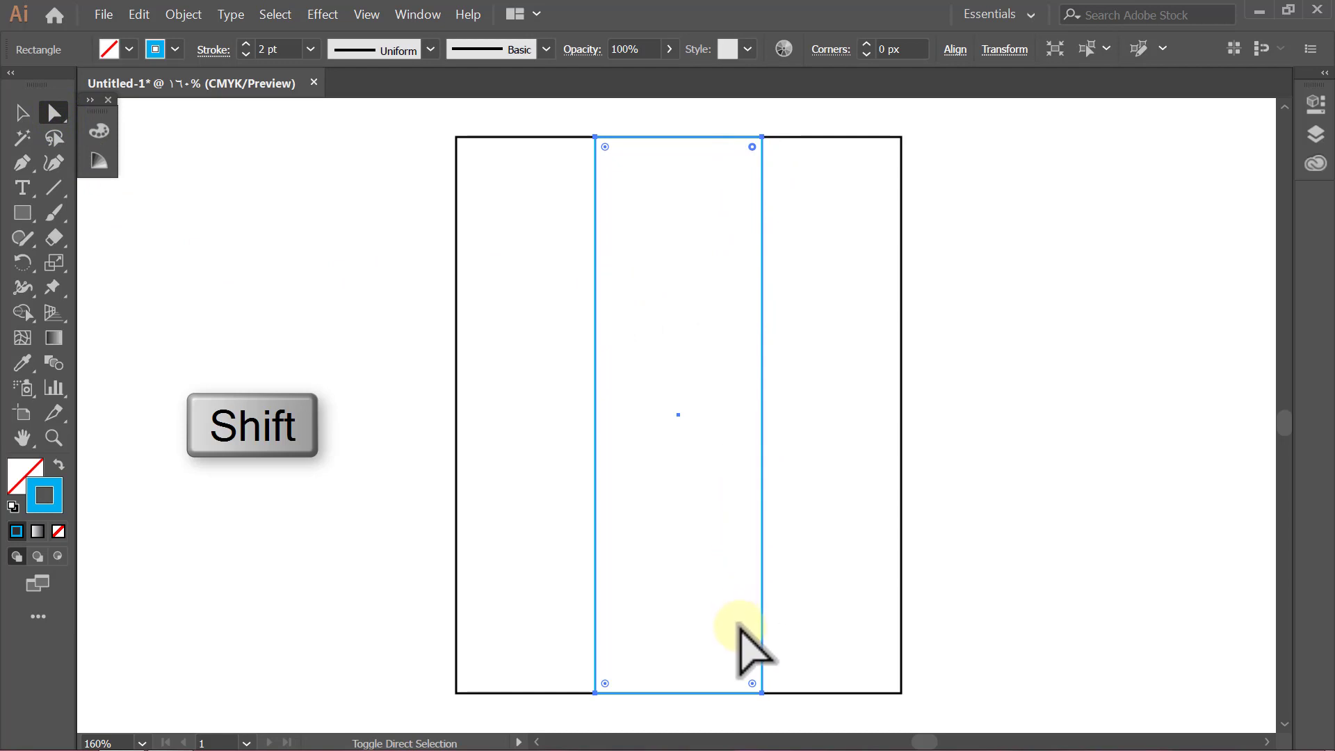
{"action": "left_click", "coordinate": [752, 684], "text": "shift"}
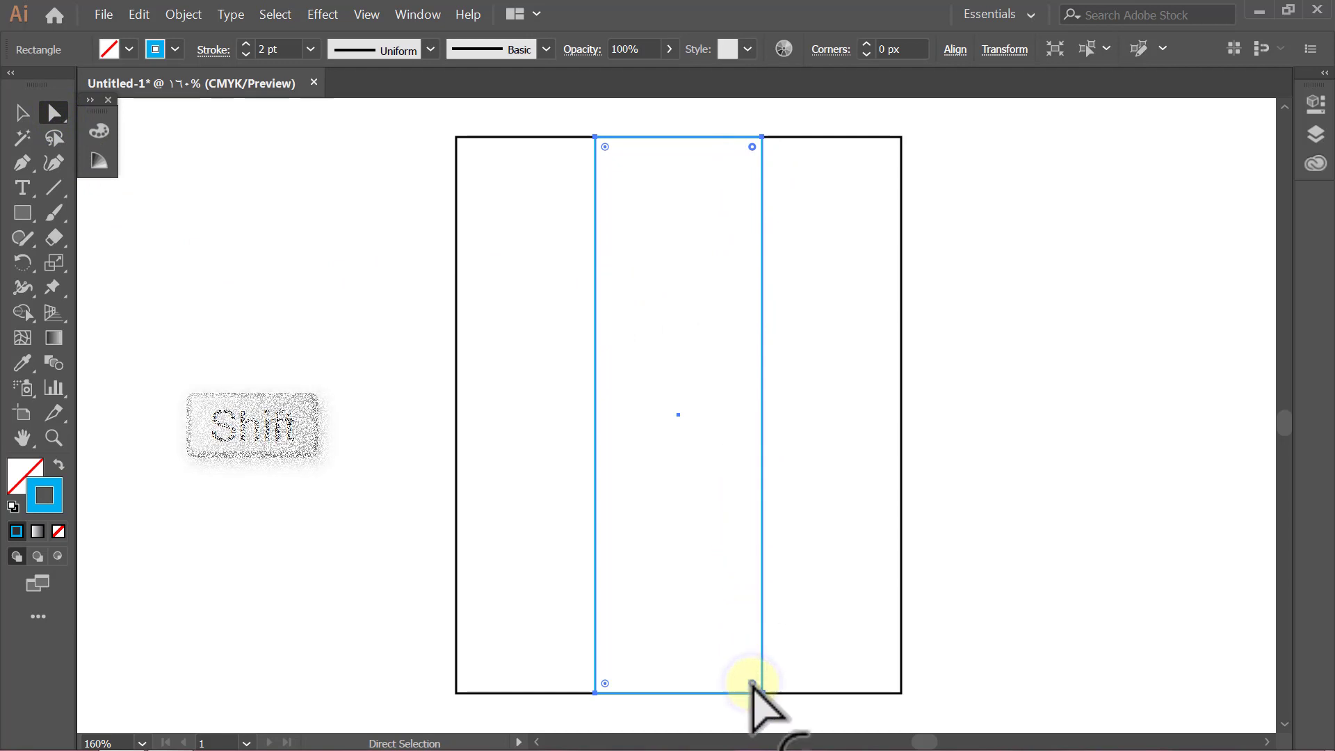
{"action": "left_click", "coordinate": [897, 49]}
{"action": "key", "text": "Return"}
{"action": "key", "text": "v"}
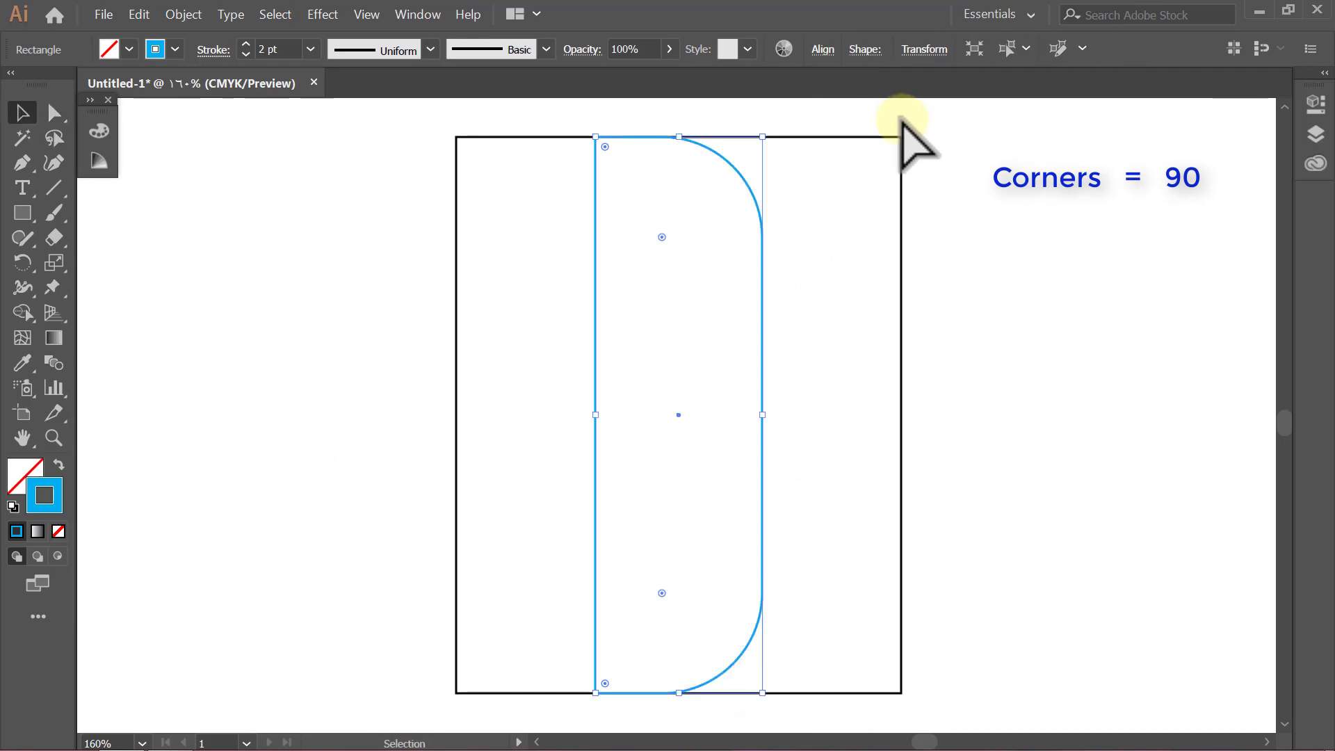
{"action": "left_click", "coordinate": [902, 118]}
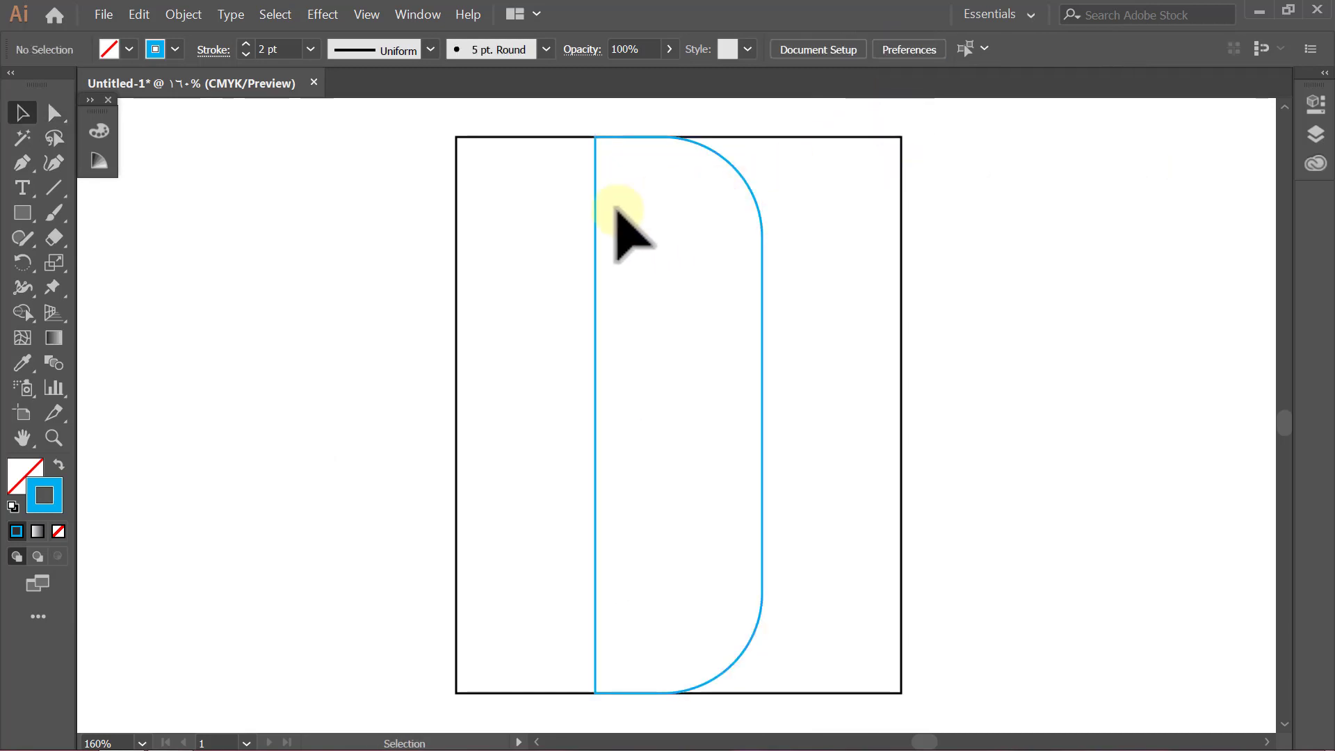
Step: Draw a centred 400 × 250 px rectangle and pull its right edge in to the rounded bar's edge
{"action": "left_click", "coordinate": [22, 213]}
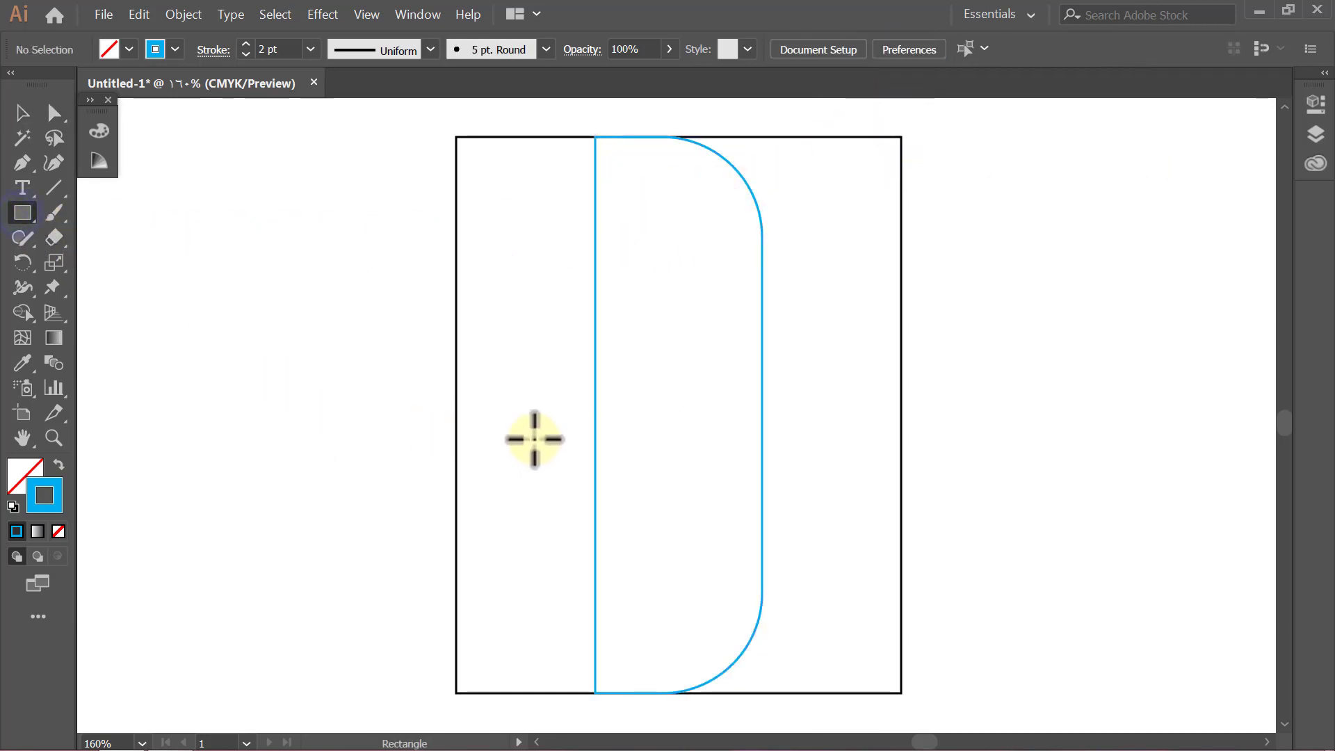
{"action": "left_click", "coordinate": [674, 420], "text": "alt"}
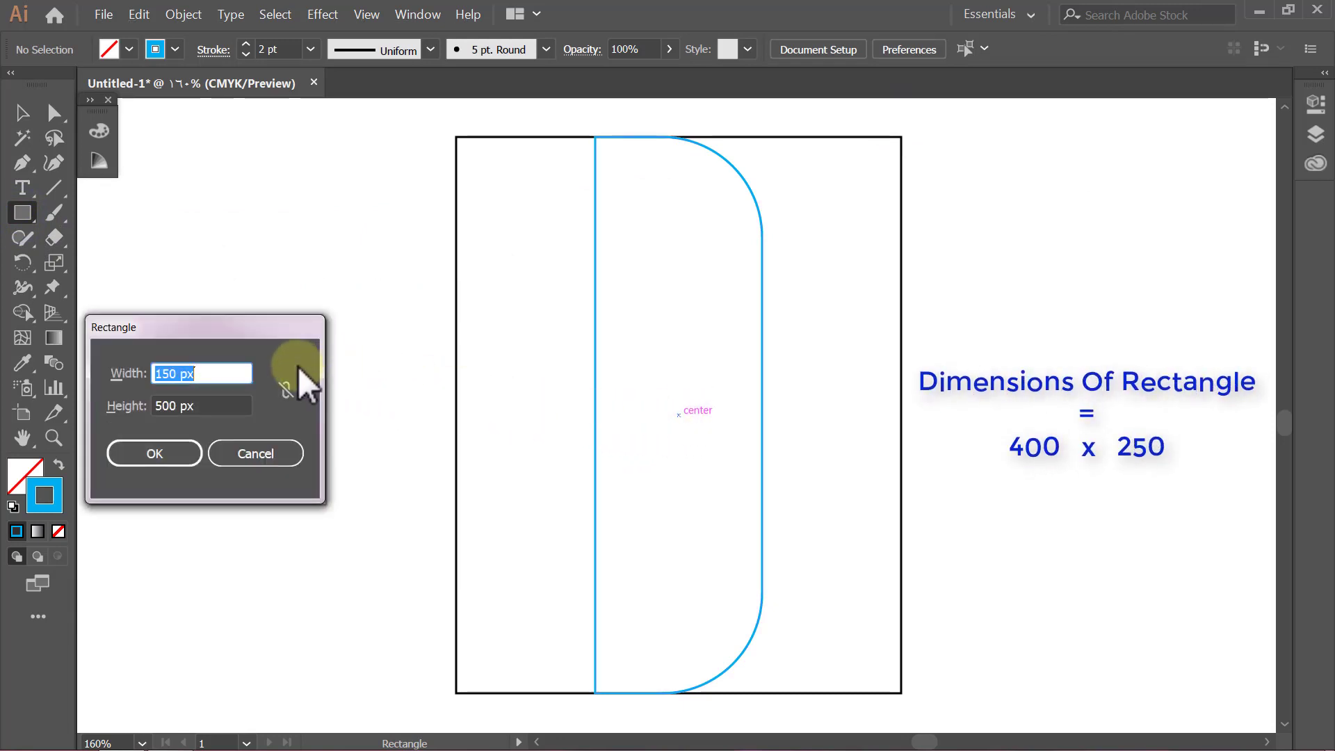
{"action": "type", "text": "400"}
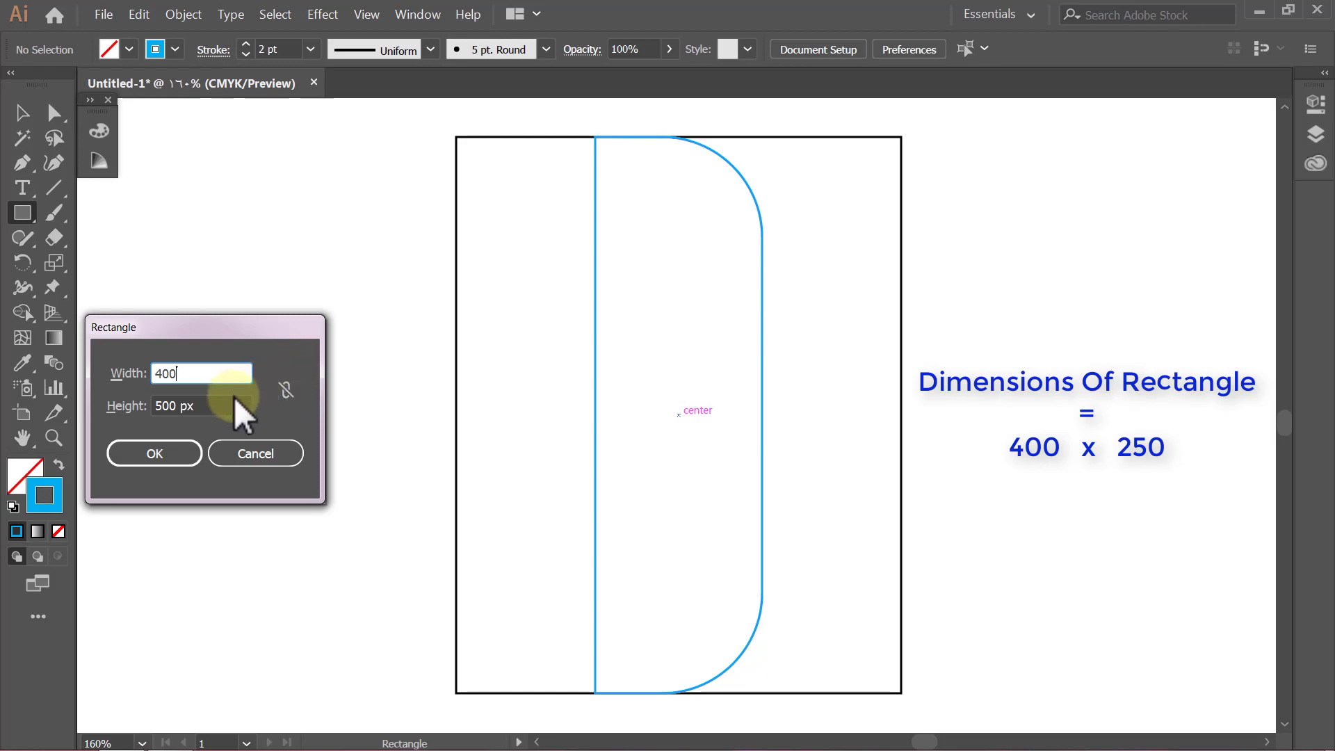
{"action": "key", "text": "Tab"}
{"action": "type", "text": "2"}
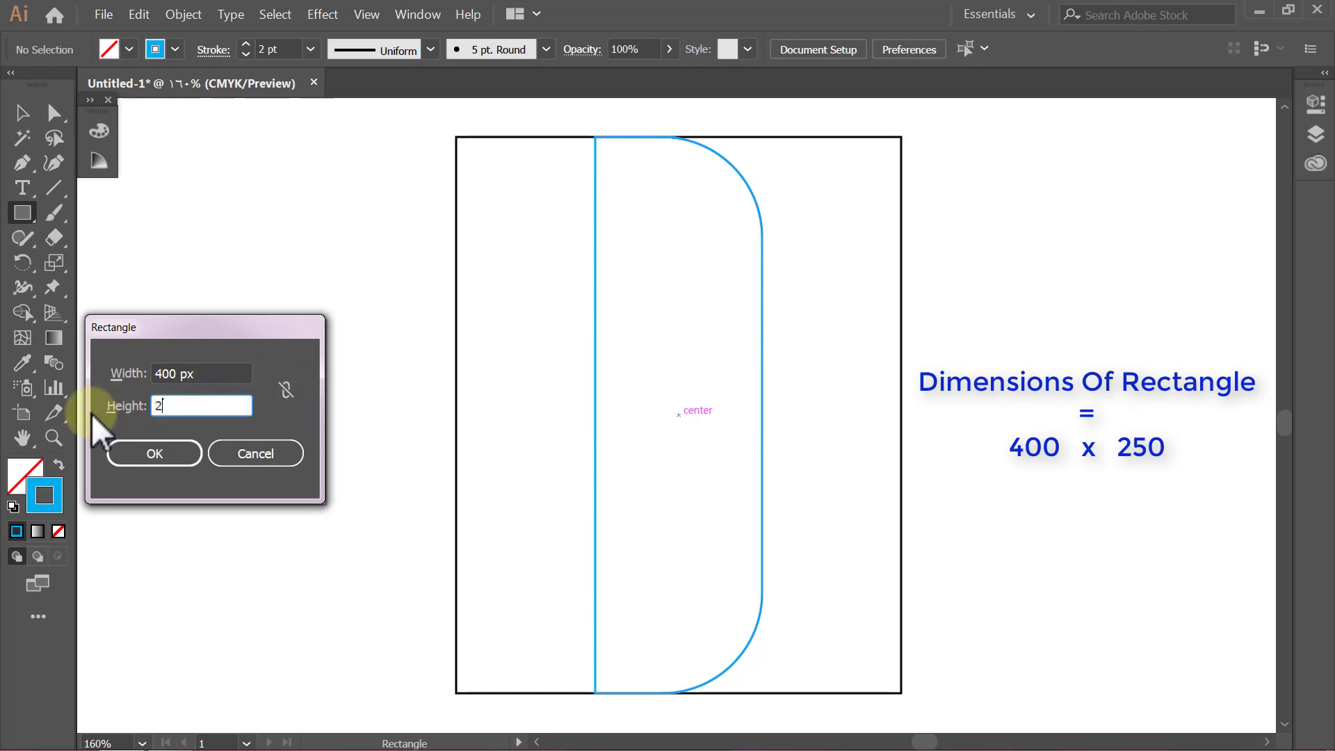
{"action": "type", "text": "50"}
{"action": "left_click", "coordinate": [119, 458]}
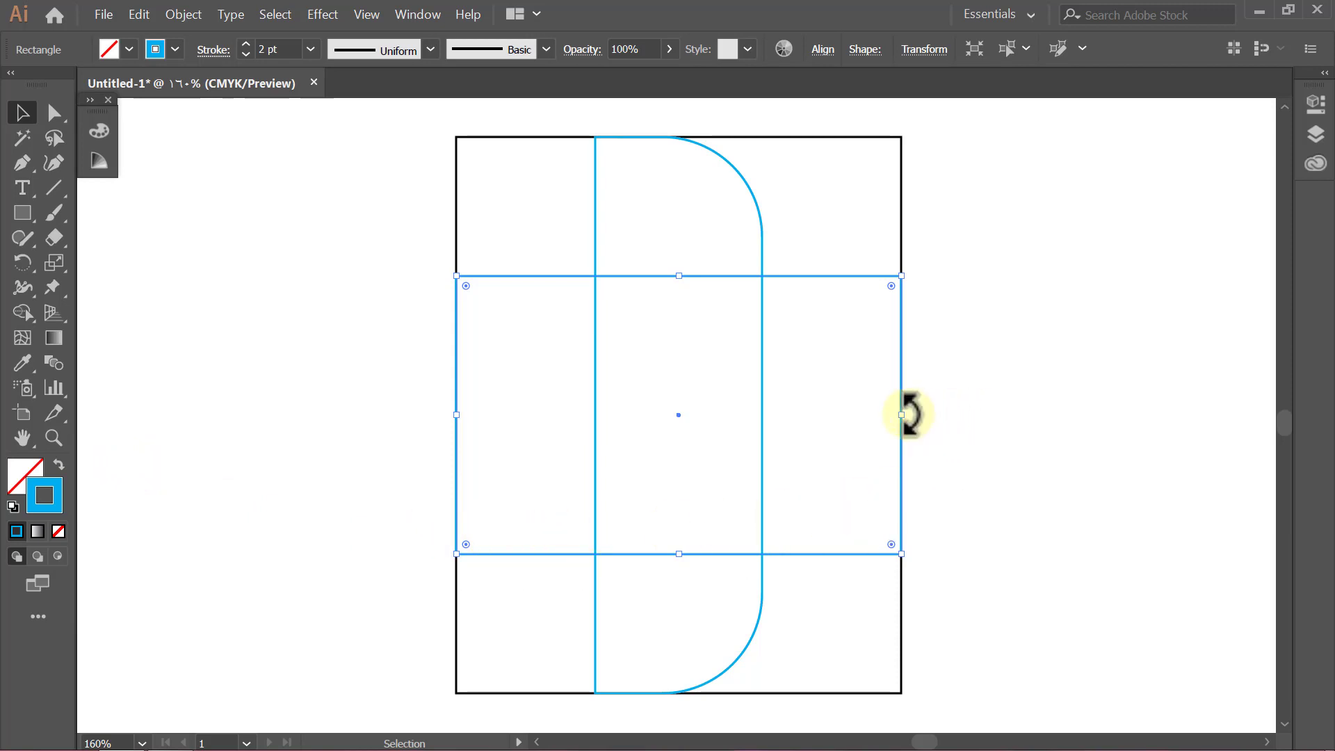
{"action": "left_click_drag", "start_coordinate": [901, 416], "coordinate": [763, 415]}
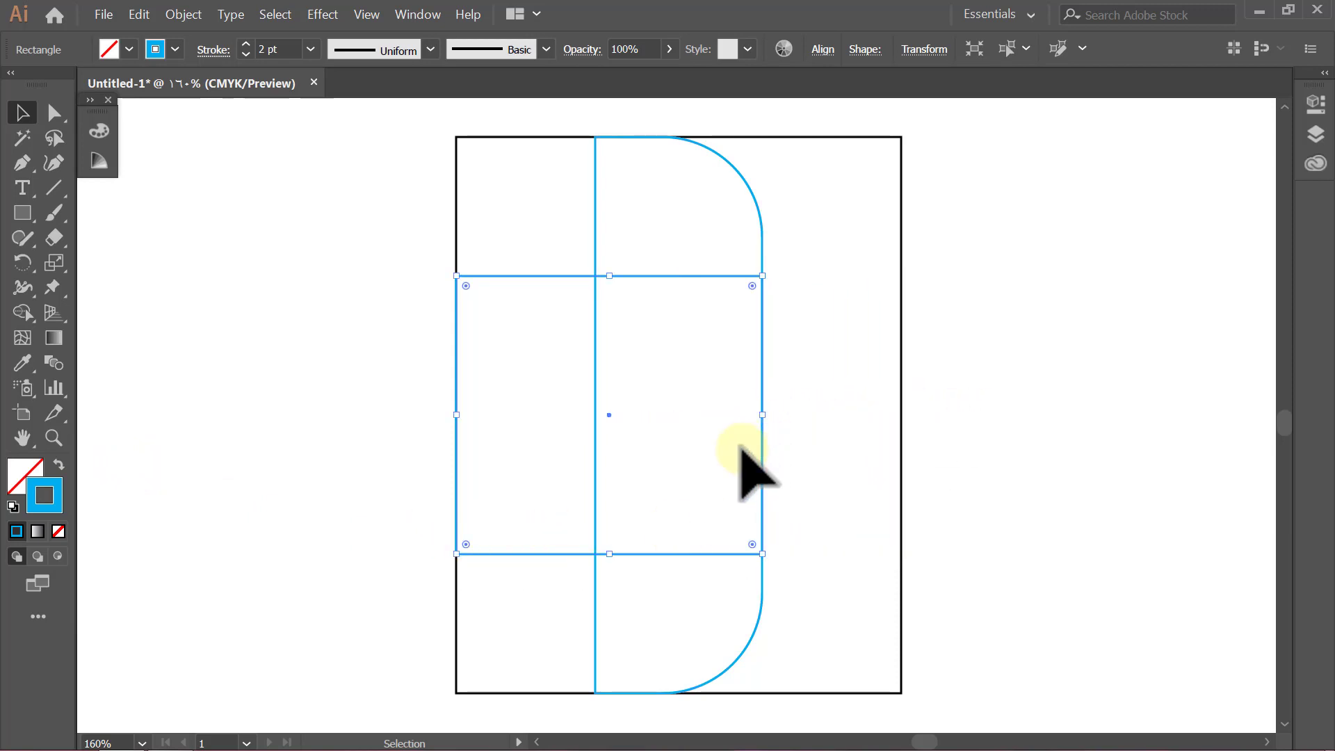
Step: Round both left corners of the middle rectangle to 110 px and deselect it
{"action": "left_click", "coordinate": [54, 115]}
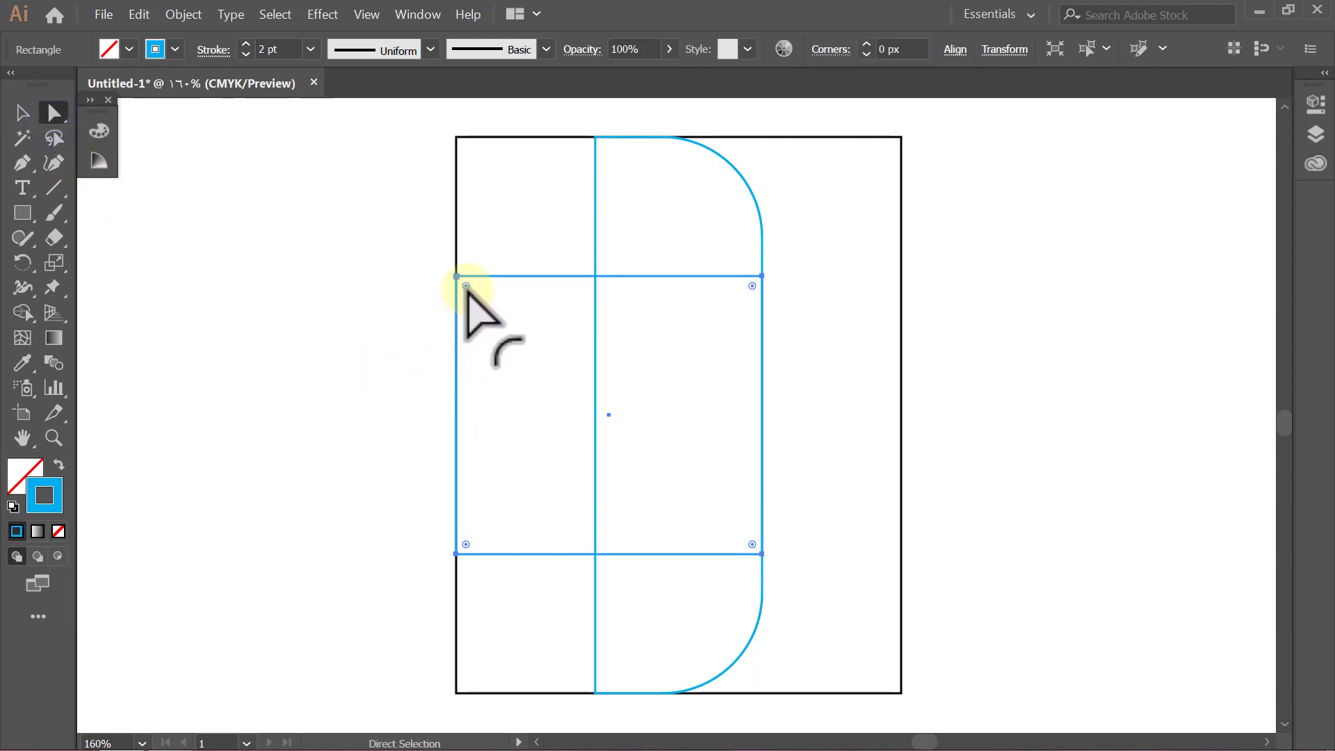
{"action": "left_click", "coordinate": [466, 544], "text": "shift"}
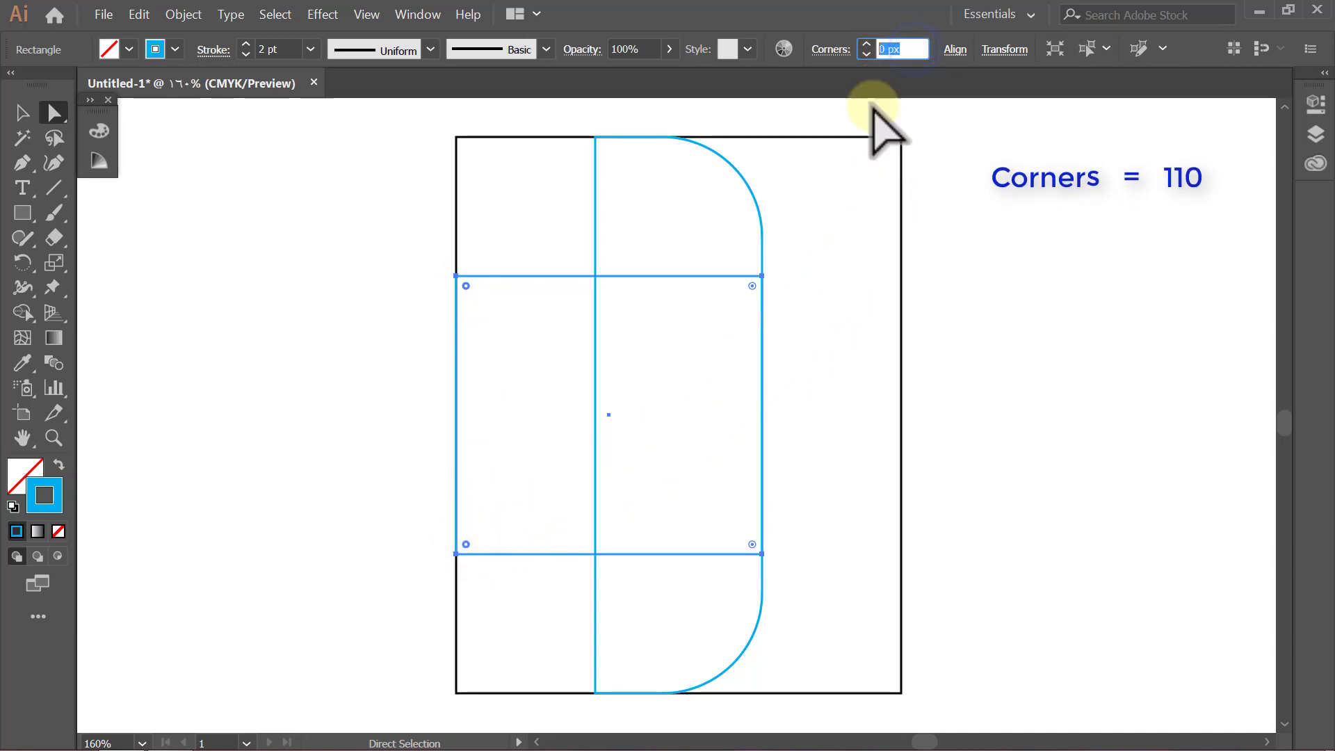
{"action": "type", "text": "110"}
{"action": "key", "text": "Return"}
{"action": "key", "text": "v"}
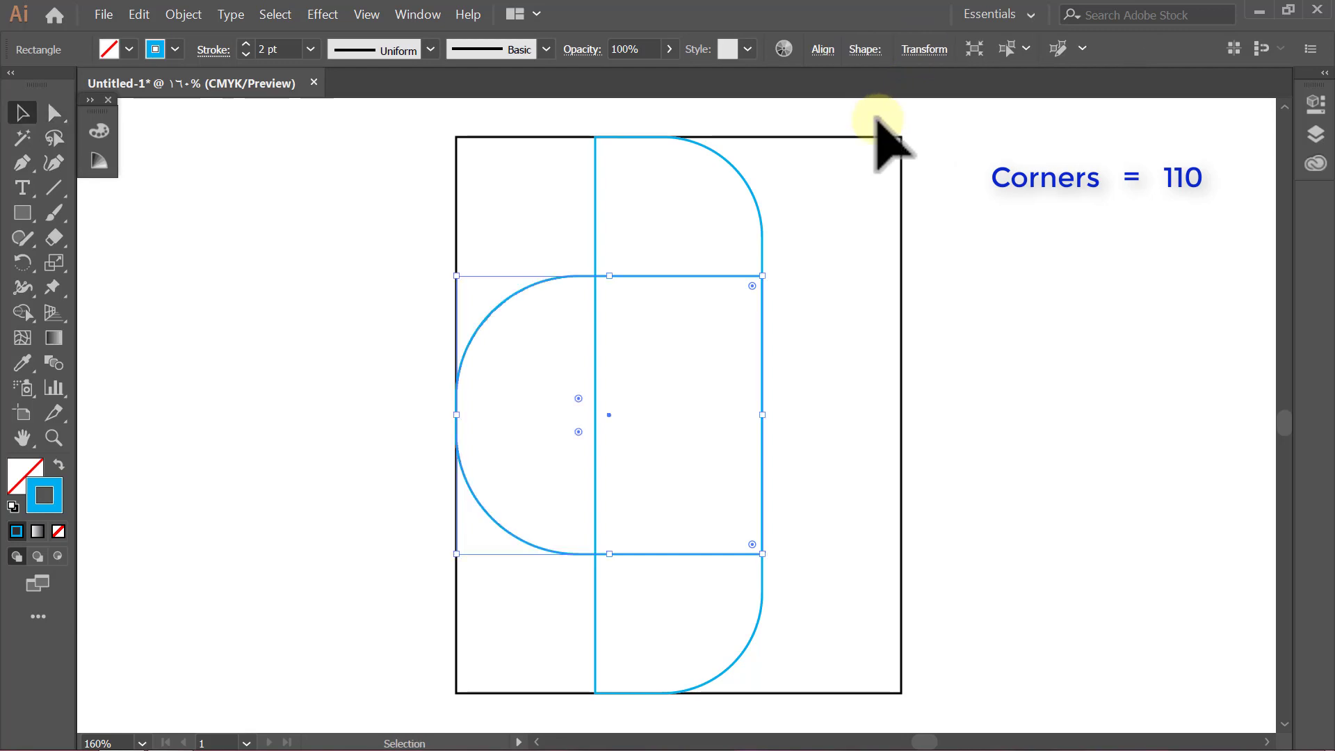
{"action": "left_click", "coordinate": [877, 120]}
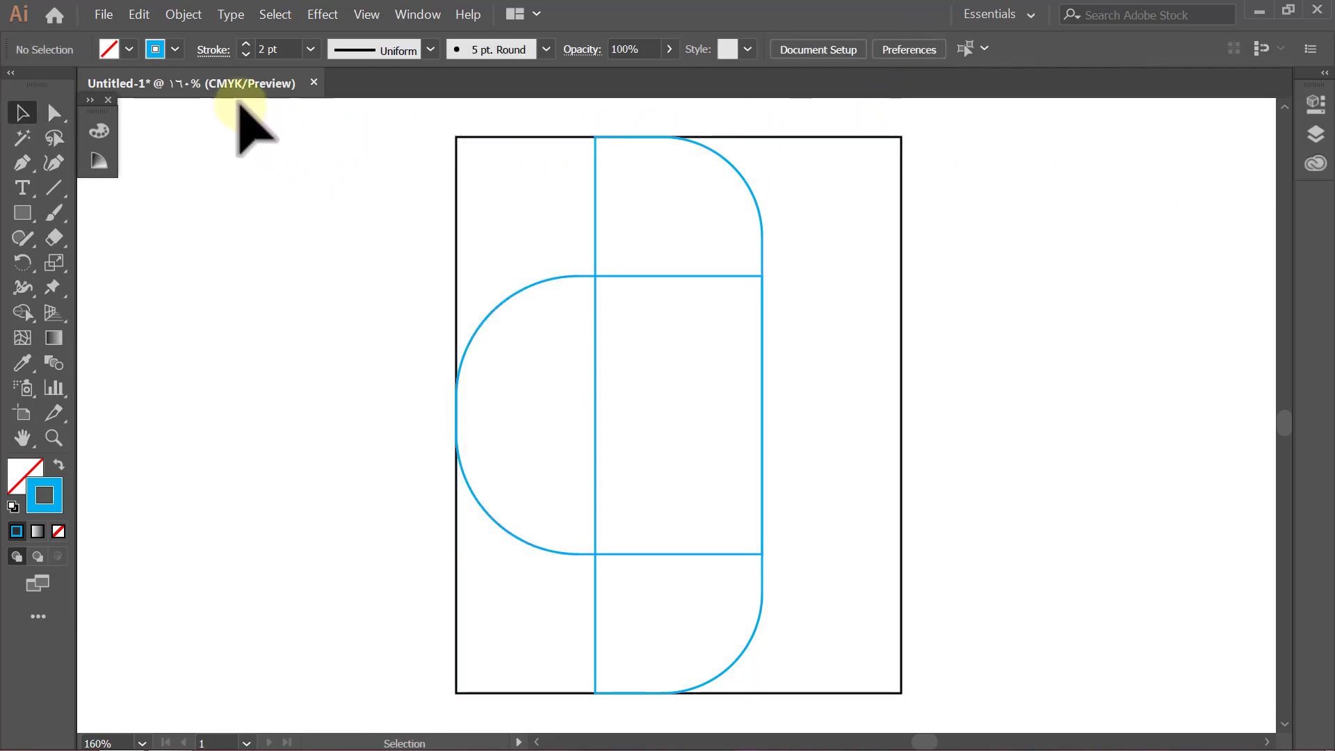
Step: Set the stroke to CMYK Red and draw a 400 × 200 px rectangle at the artboard's top-left
{"action": "left_click", "coordinate": [175, 49]}
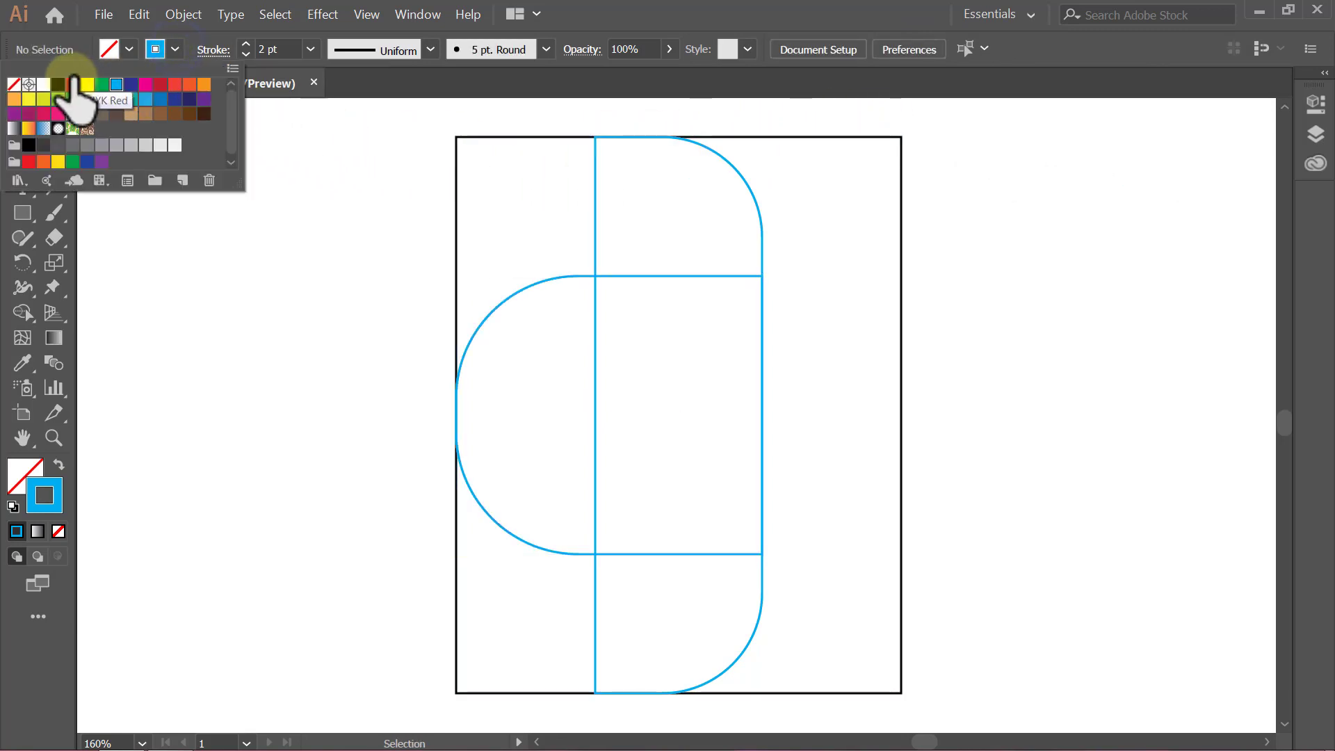
{"action": "left_click", "coordinate": [72, 84]}
{"action": "left_click", "coordinate": [175, 48]}
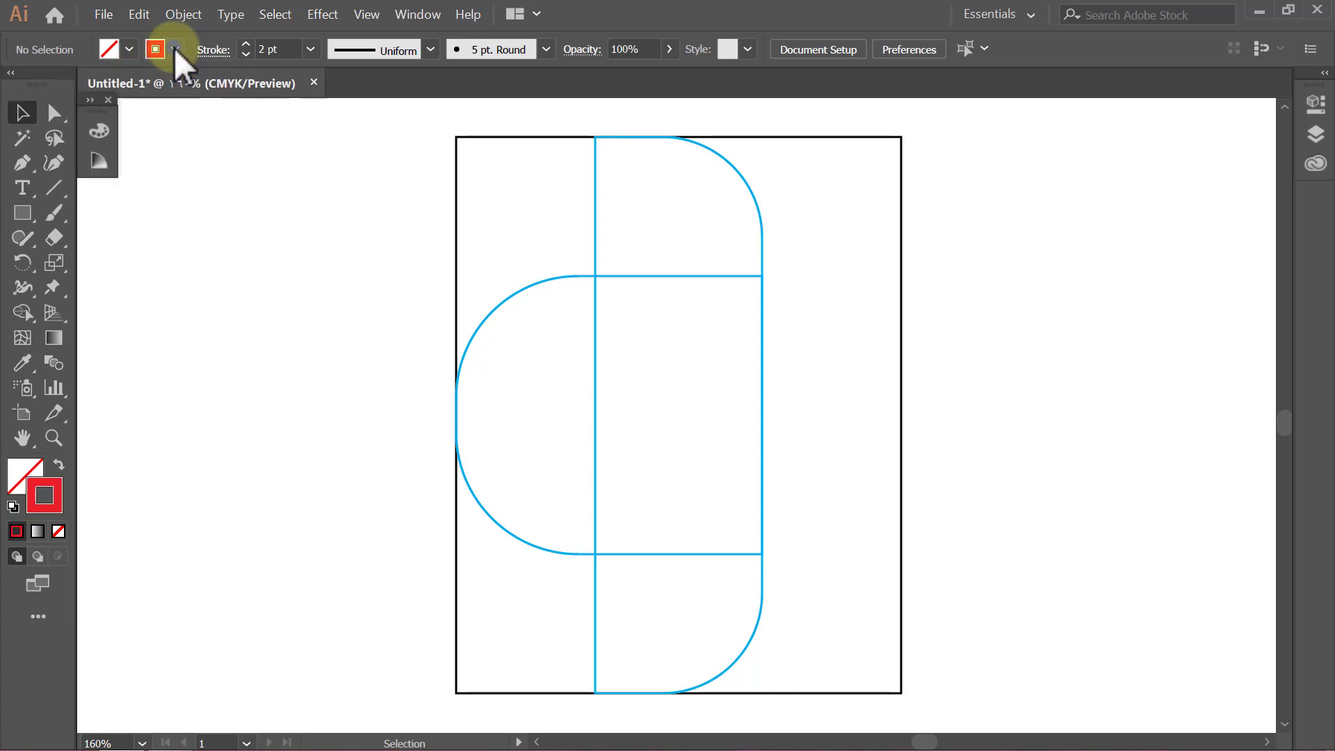
{"action": "left_click", "coordinate": [20, 212]}
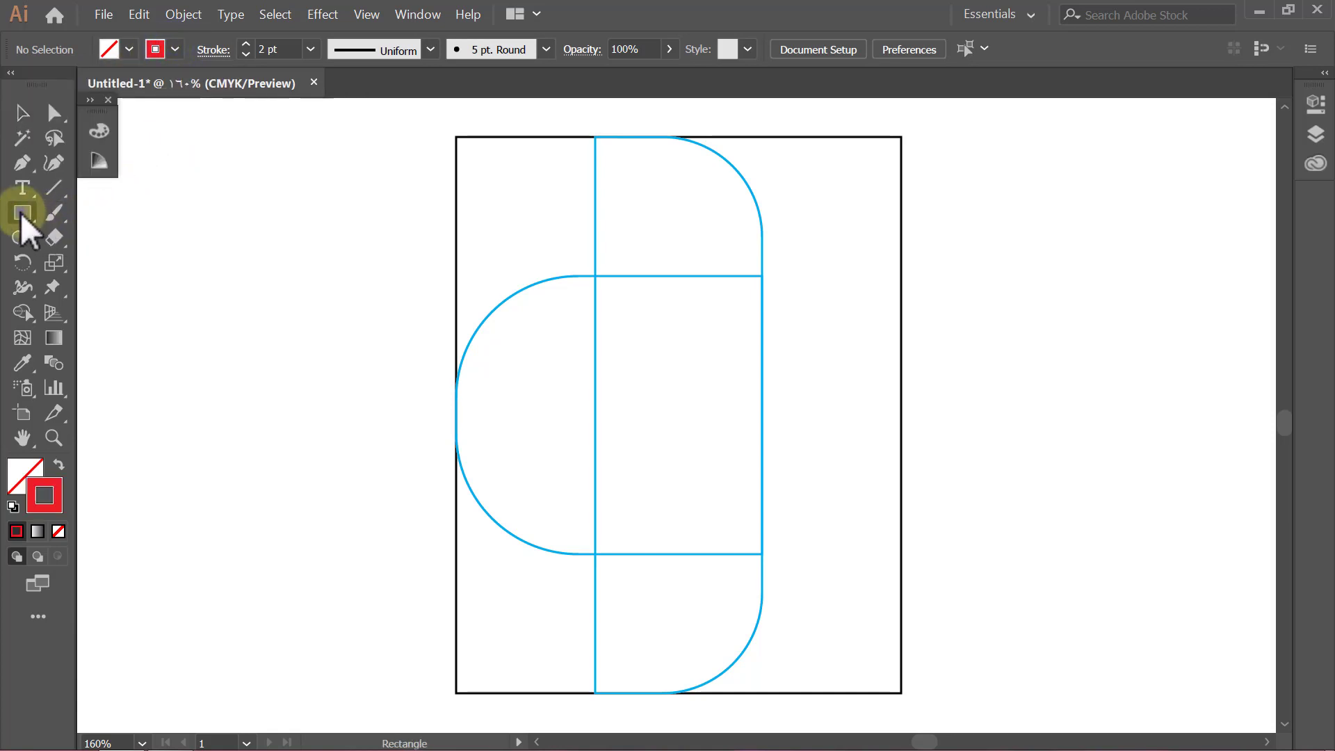
{"action": "left_click", "coordinate": [455, 138]}
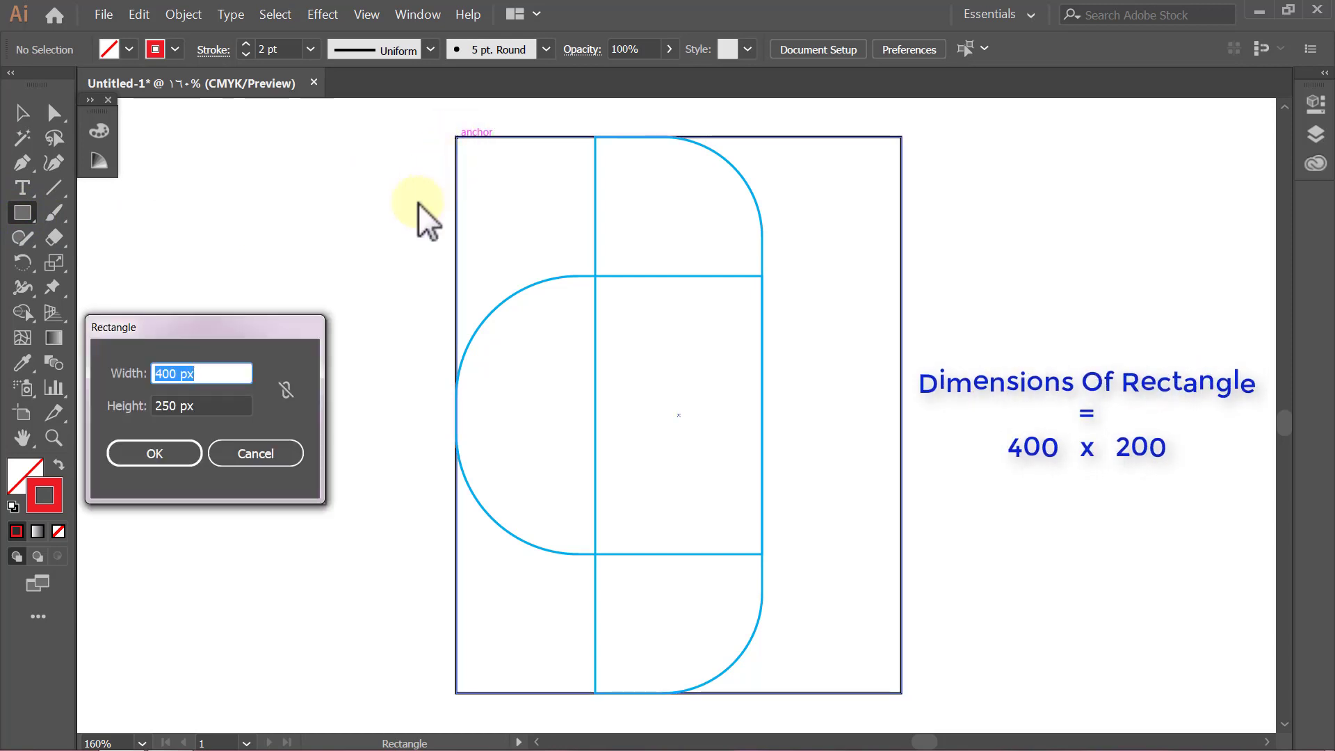
{"action": "left_click_drag", "start_coordinate": [222, 406], "coordinate": [156, 409]}
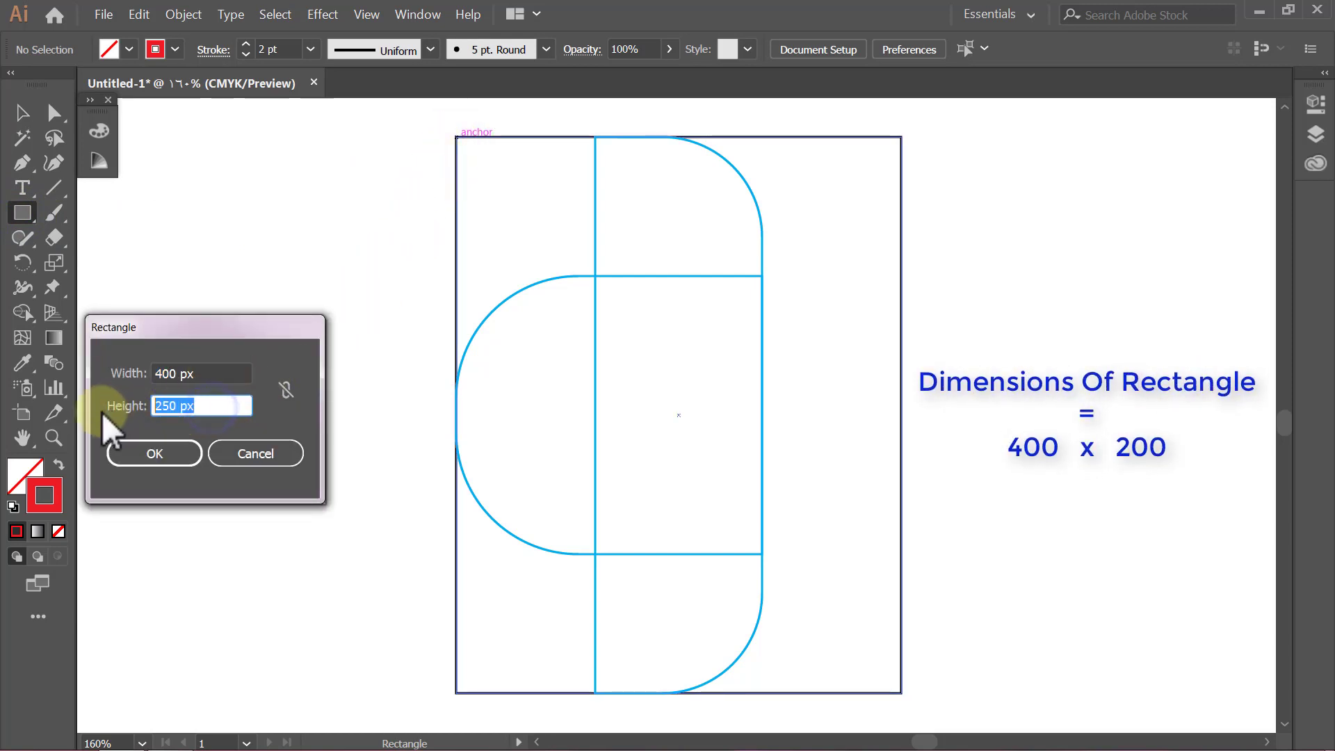
{"action": "type", "text": "200"}
{"action": "left_click", "coordinate": [124, 453]}
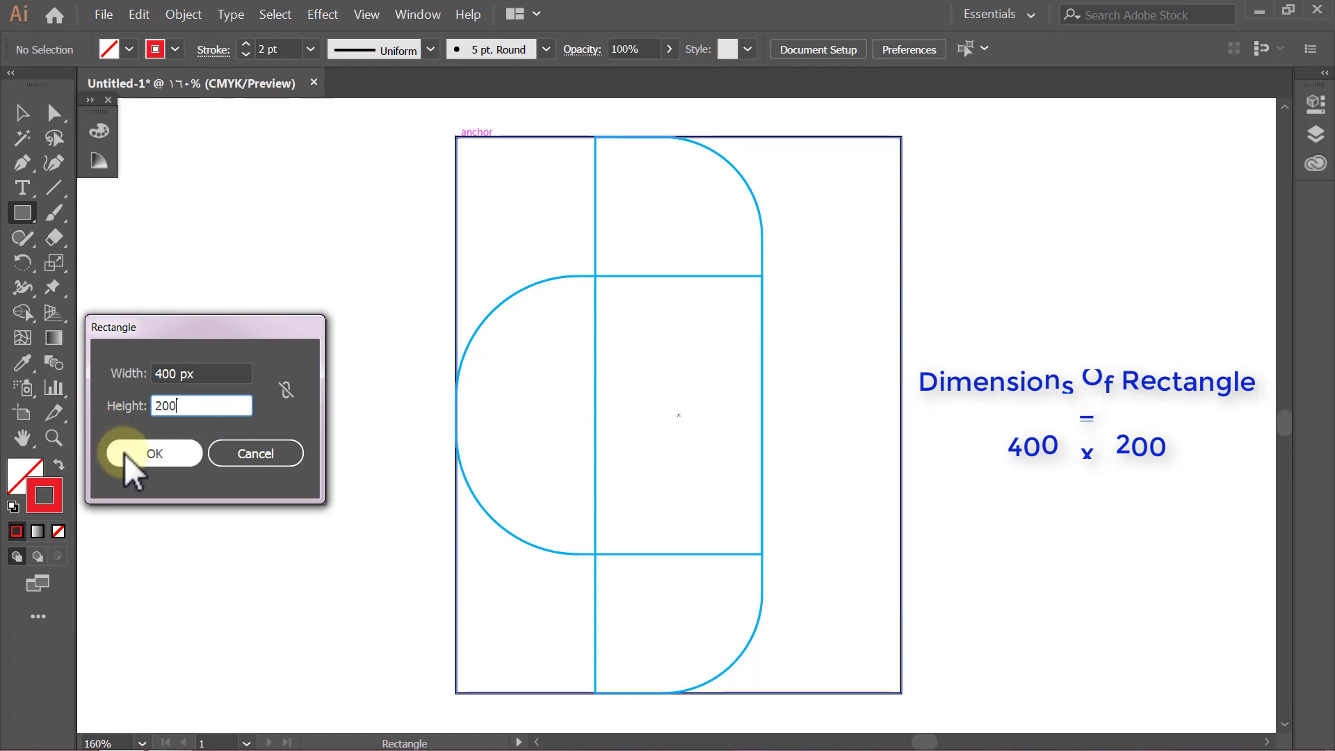
{"action": "key", "text": "v"}
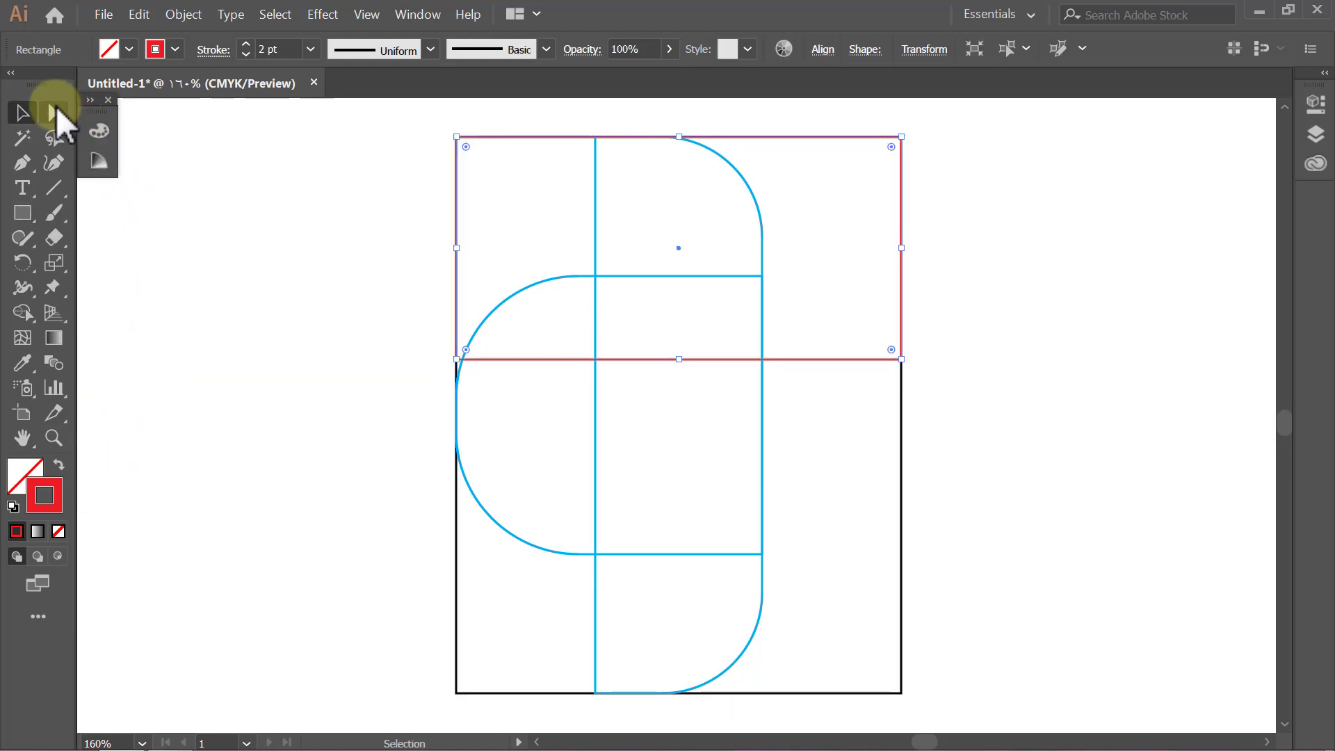
Step: Round the red rectangle's corners: top-right 110 px, bottom-right 85 px, top-left 125 px
{"action": "left_click", "coordinate": [56, 111]}
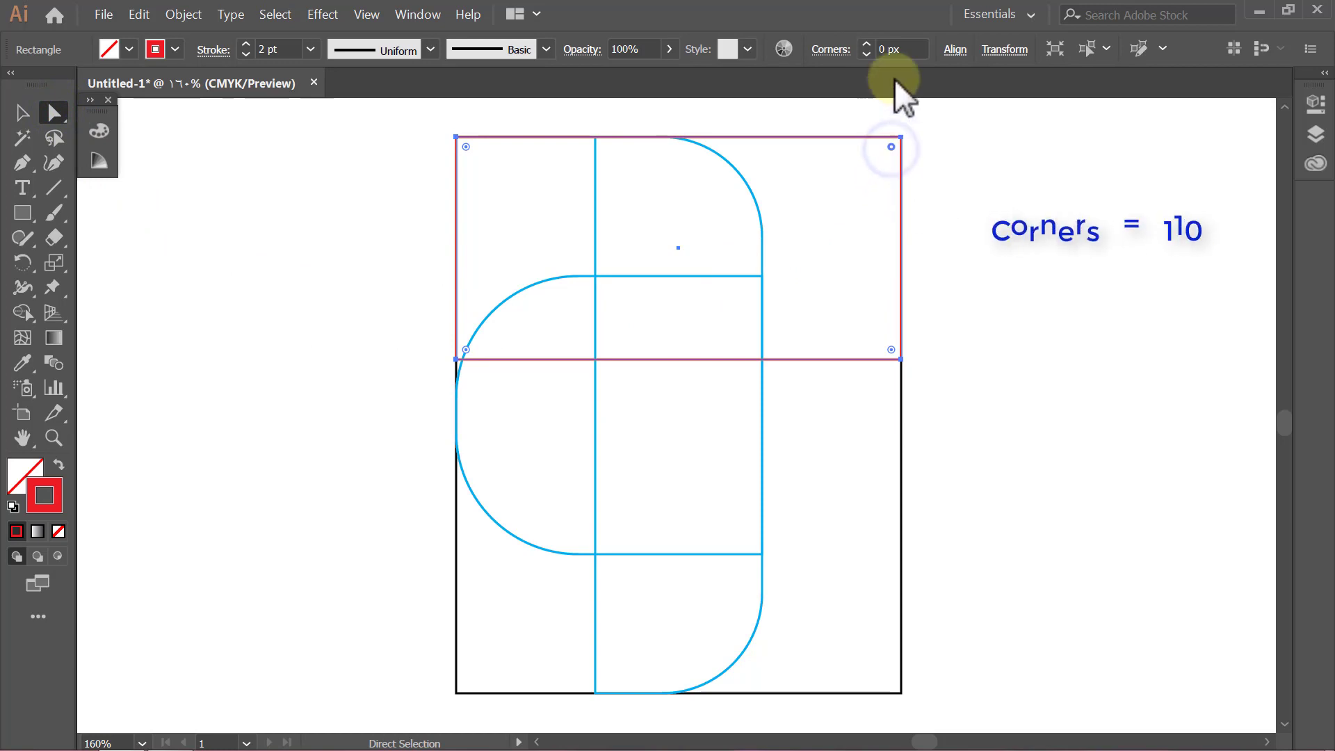
{"action": "double_click", "coordinate": [881, 48]}
{"action": "type", "text": "110"}
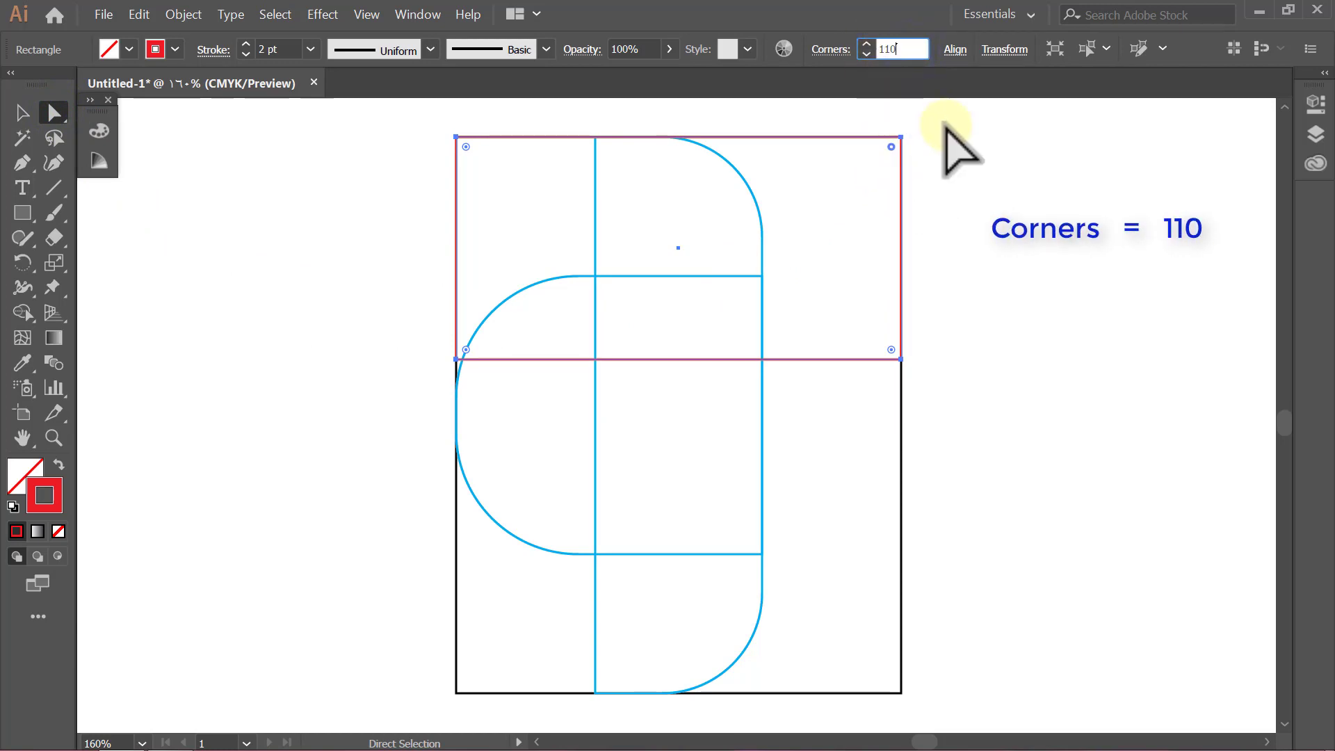
{"action": "key", "text": "Return"}
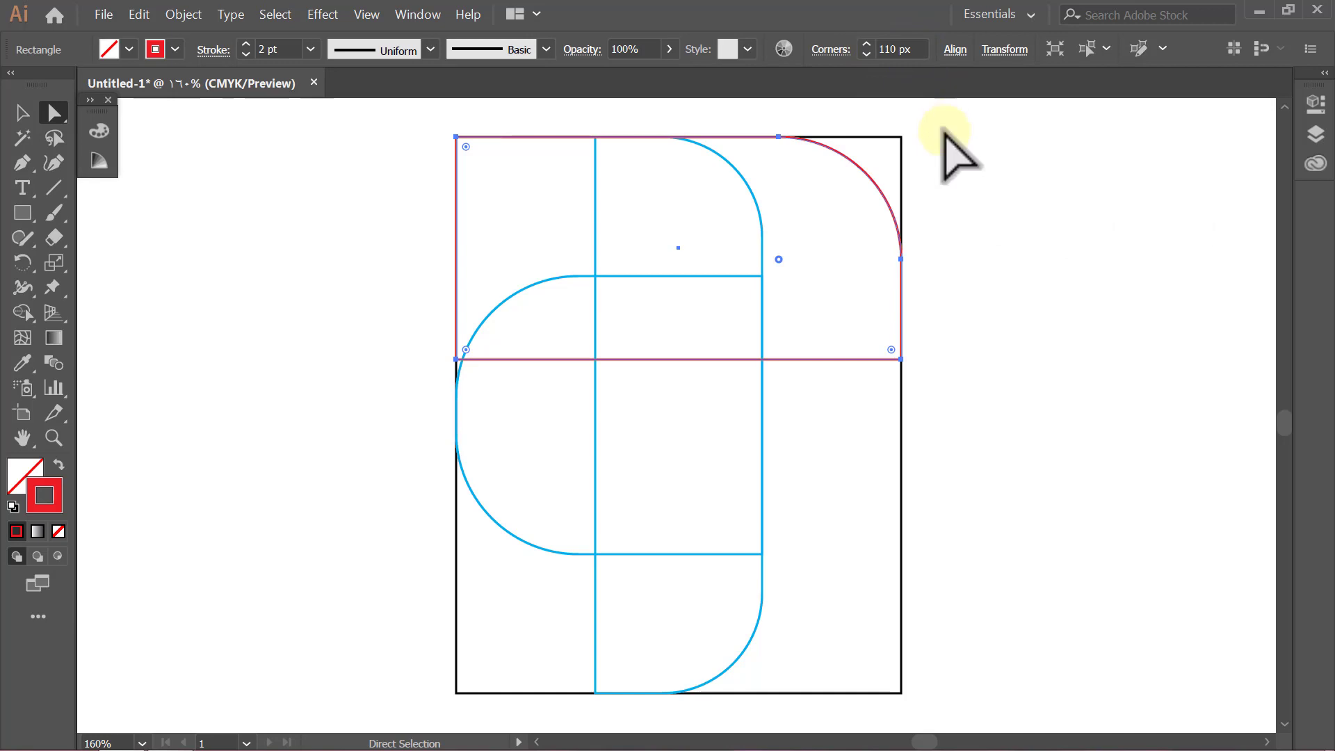
{"action": "left_click", "coordinate": [891, 350]}
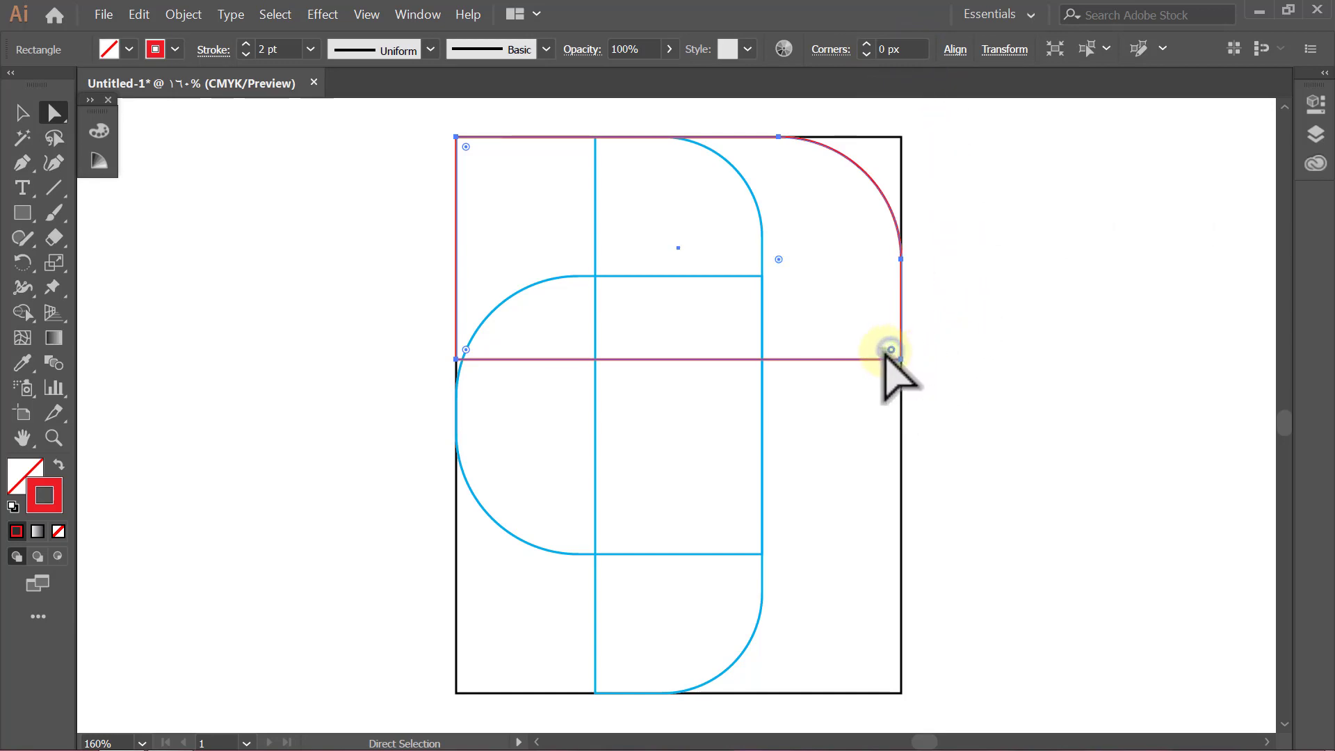
{"action": "left_click", "coordinate": [904, 47]}
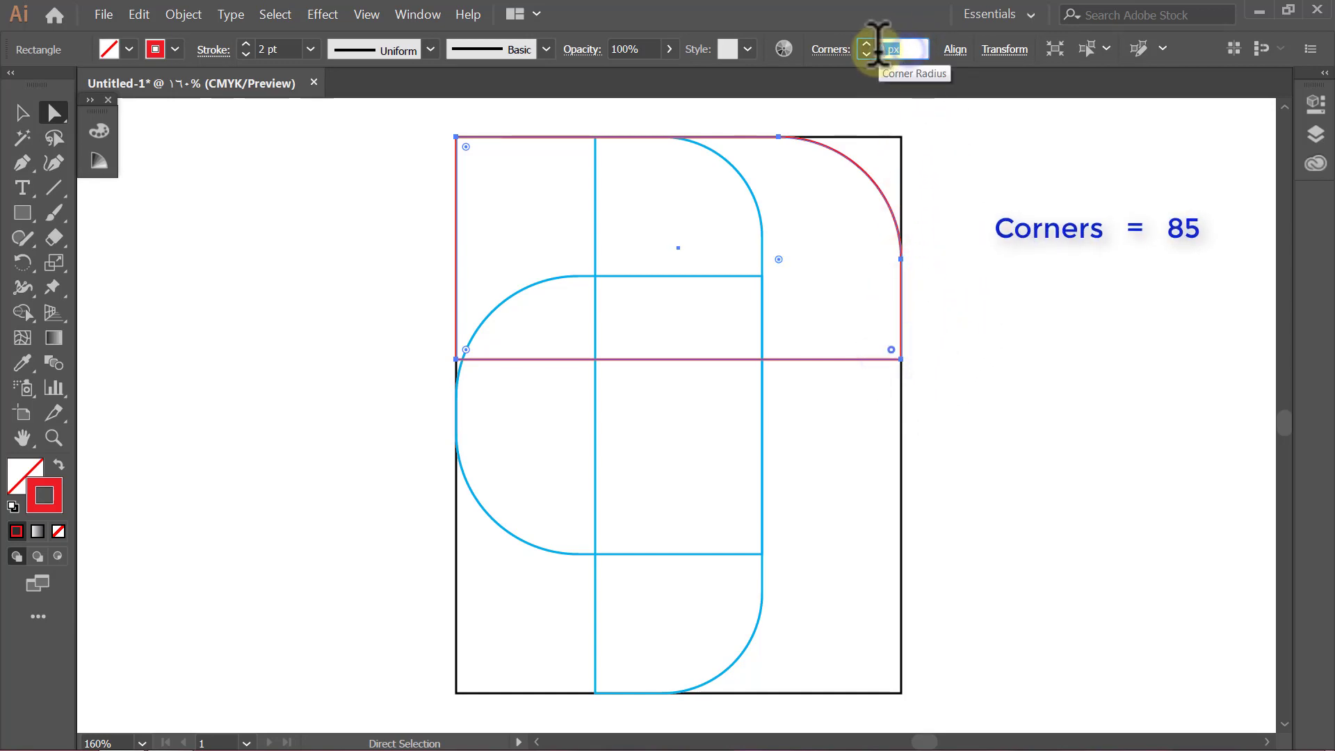
{"action": "type", "text": "85"}
{"action": "key", "text": "Return"}
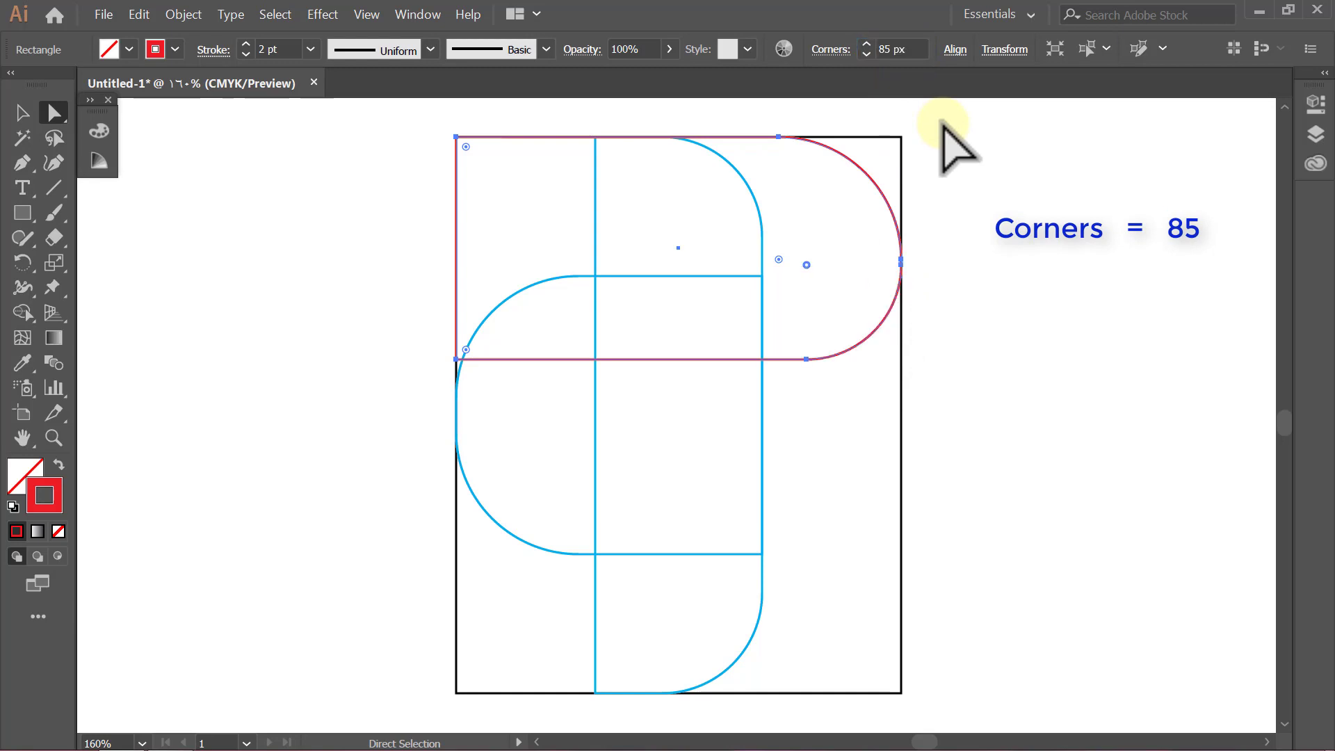
{"action": "left_click", "coordinate": [465, 148]}
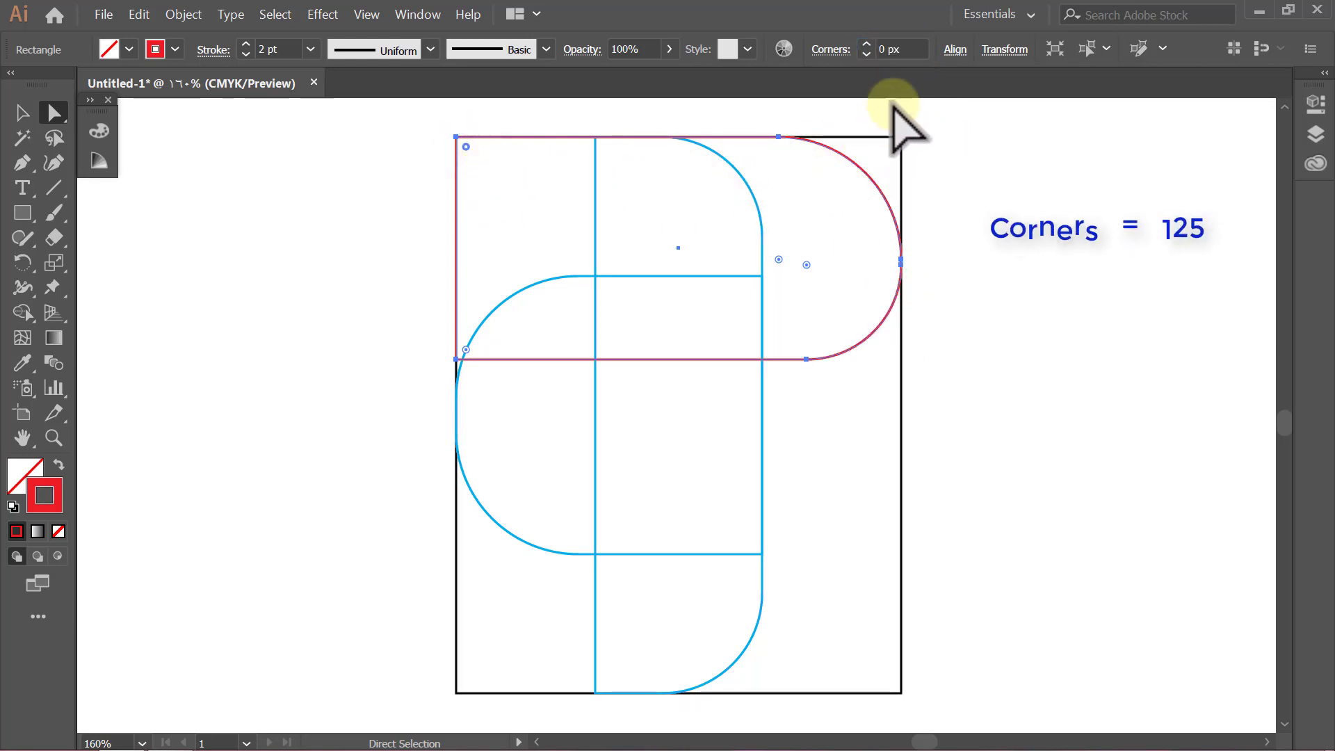
{"action": "left_click", "coordinate": [916, 56]}
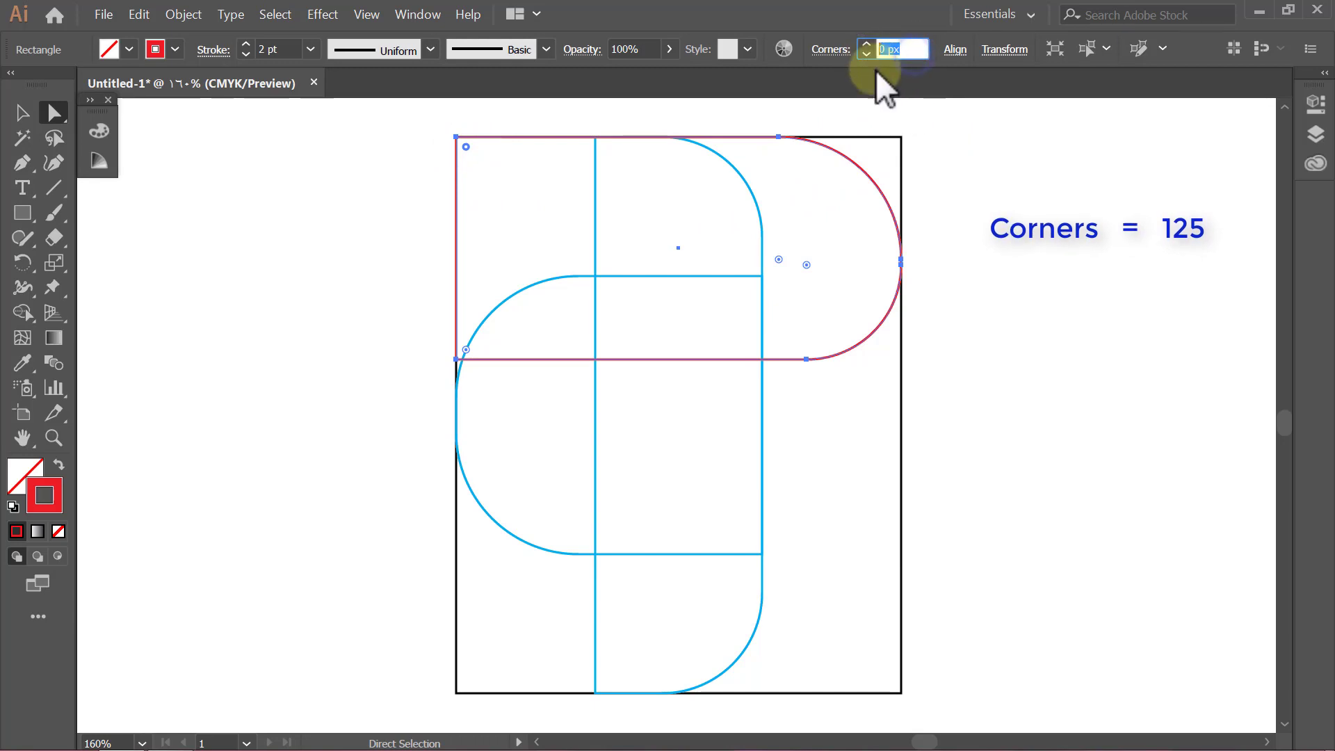
{"action": "type", "text": "125"}
{"action": "key", "text": "Return"}
{"action": "key", "text": "v"}
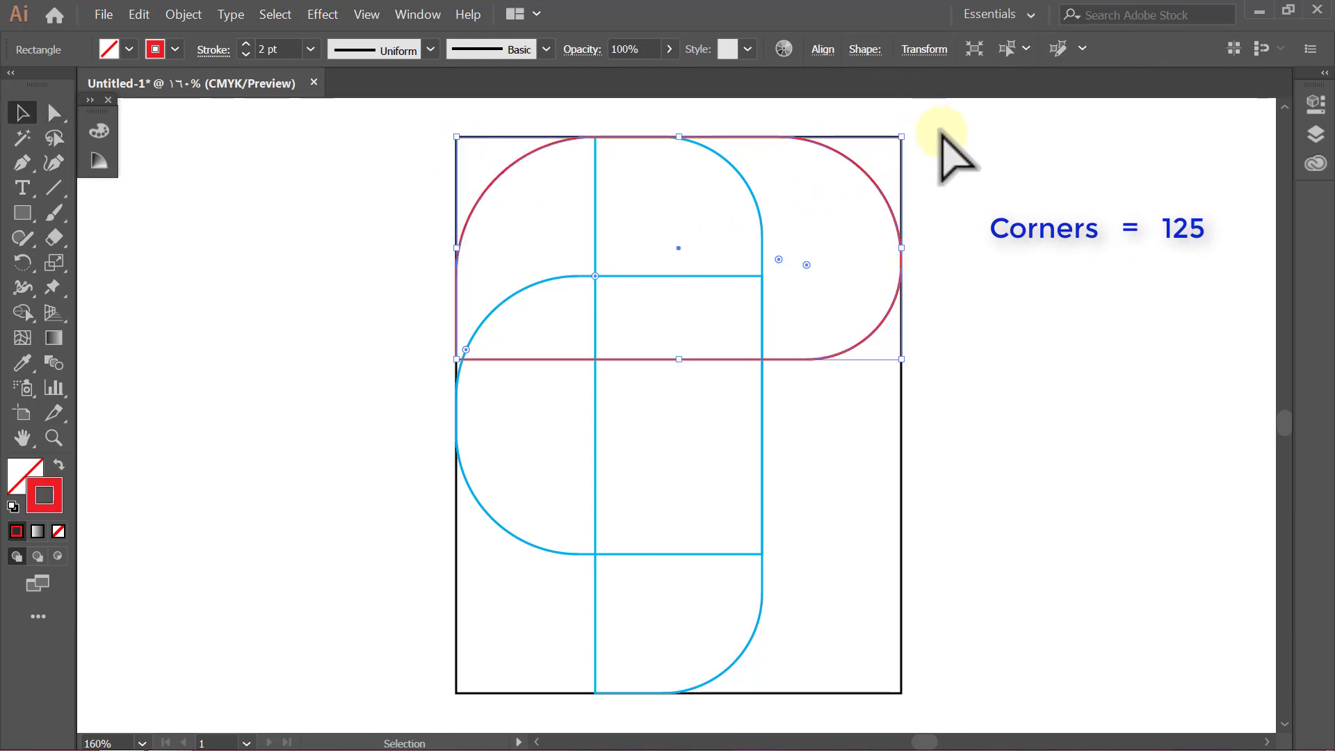
{"action": "left_click", "coordinate": [943, 134]}
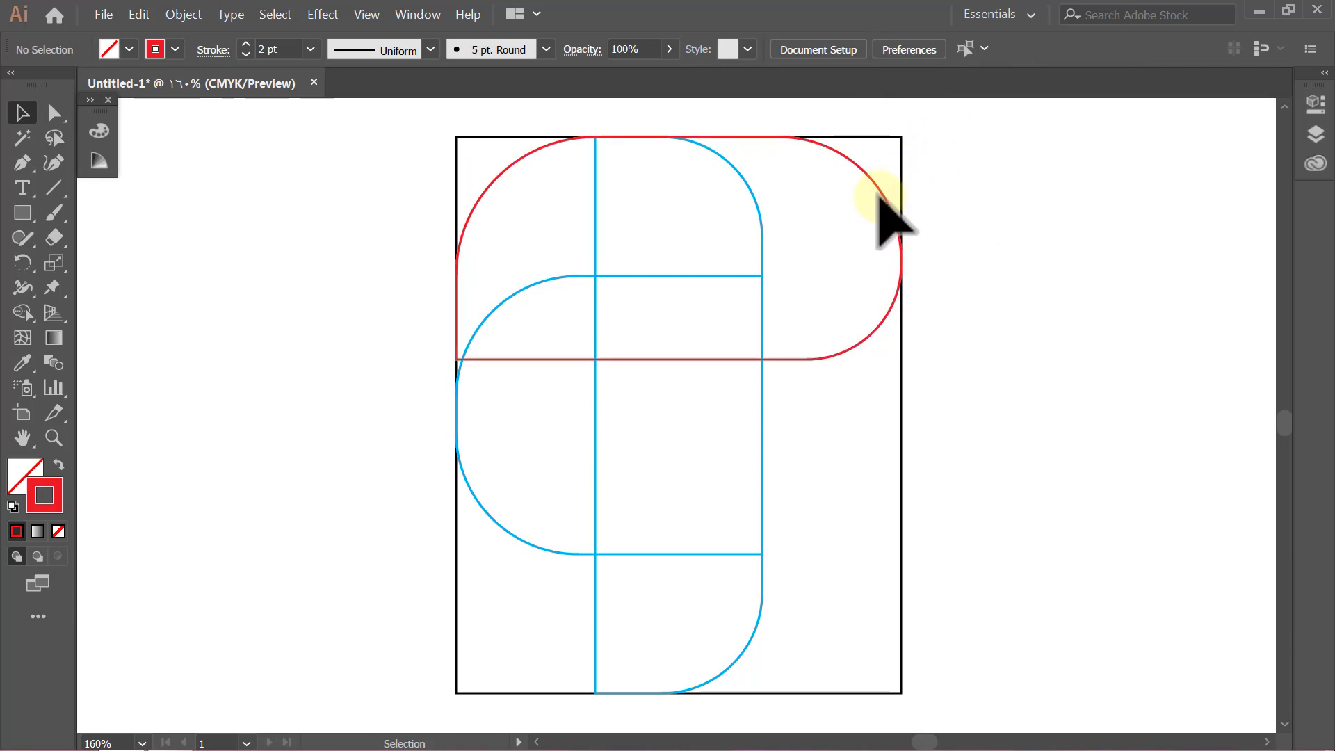
Step: Copy the red shape down to the artboard bottom, flip it upside down with Reflect, and select all
{"action": "left_click", "coordinate": [883, 196]}
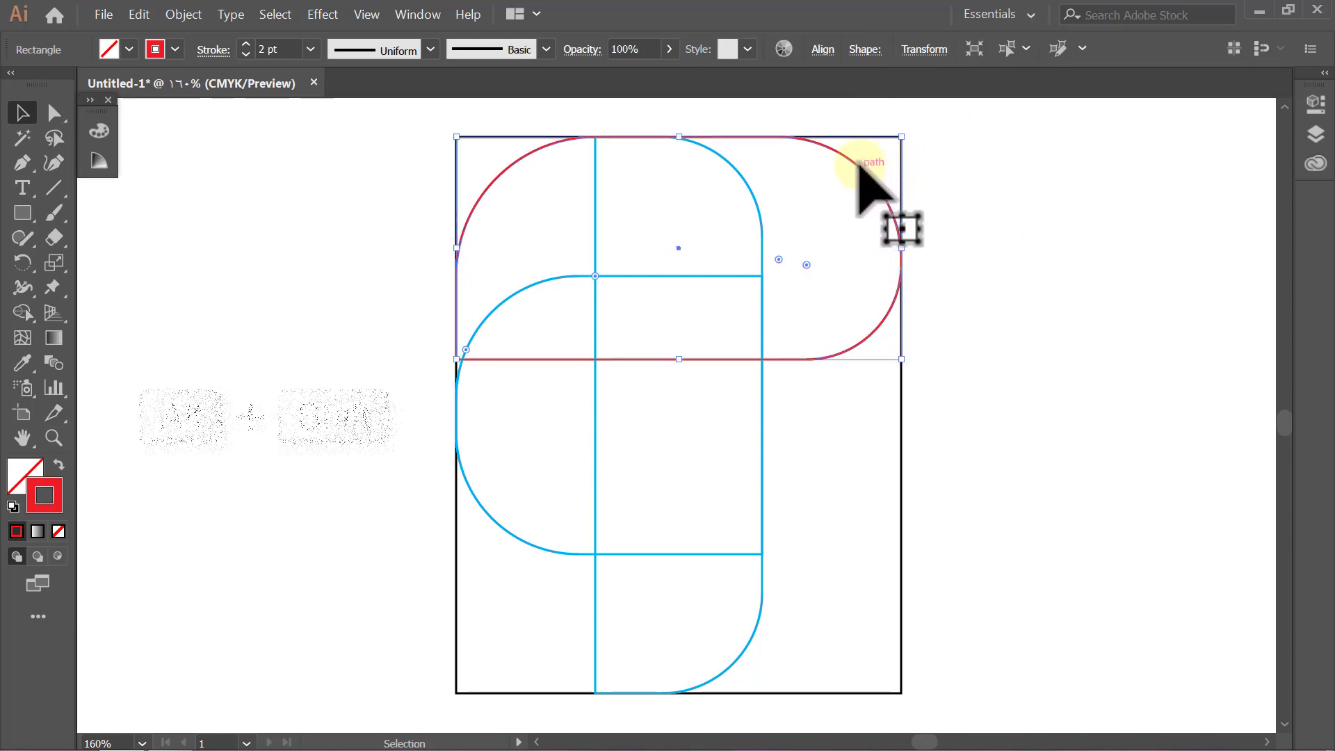
{"action": "left_click_drag", "start_coordinate": [859, 164], "coordinate": [860, 506]}
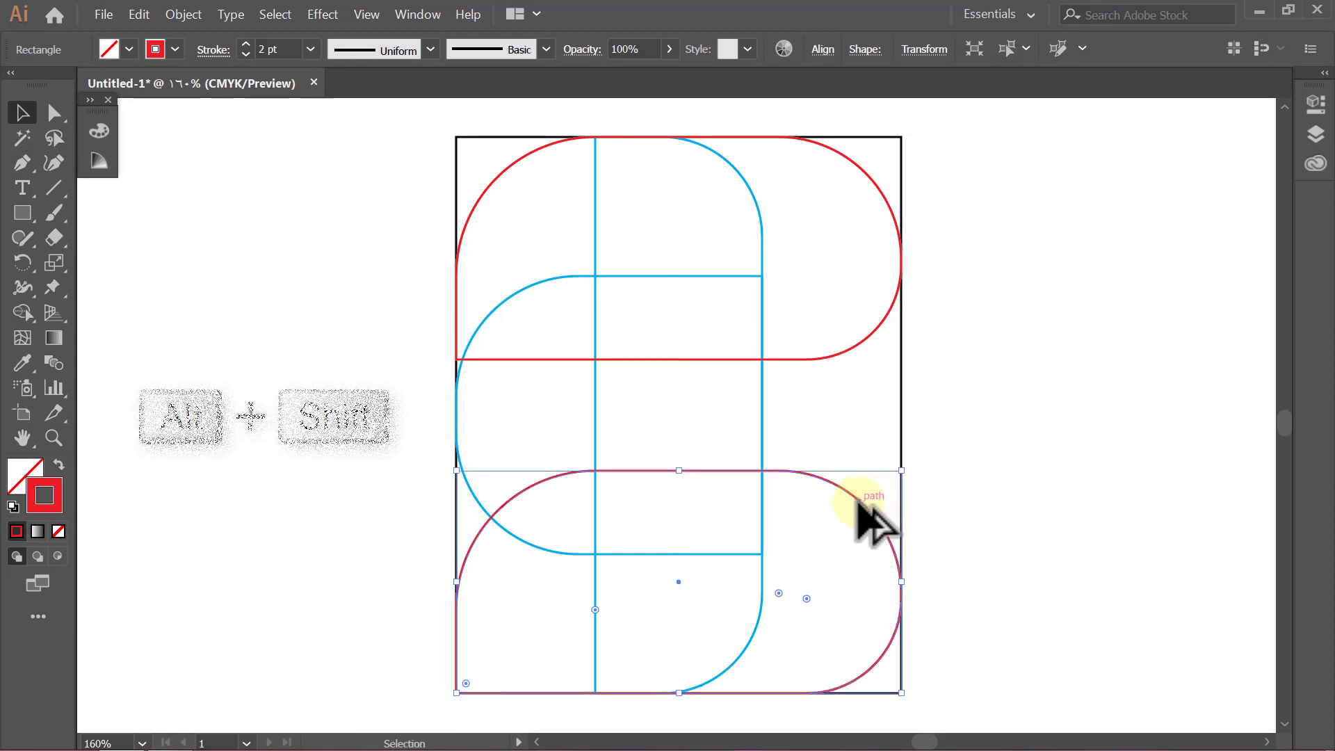
{"action": "right_click", "coordinate": [860, 502]}
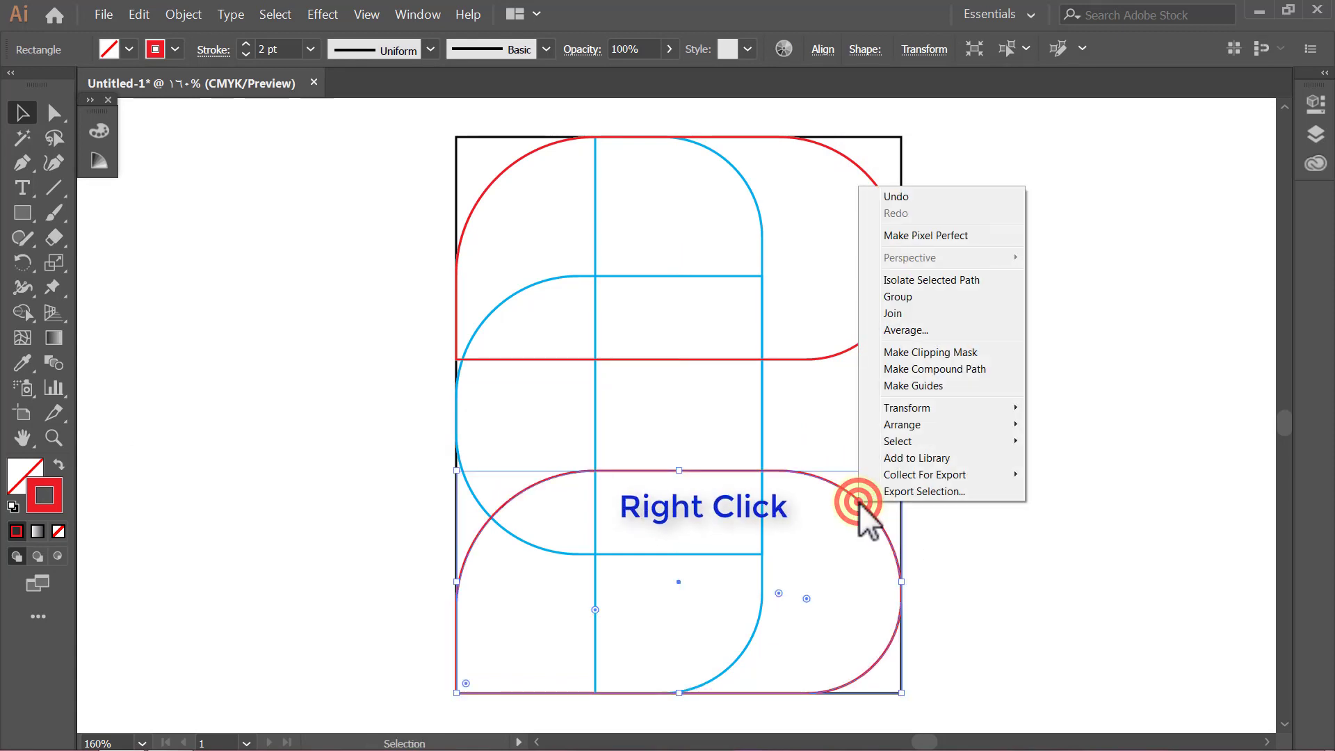
{"action": "mouse_move", "coordinate": [906, 408]}
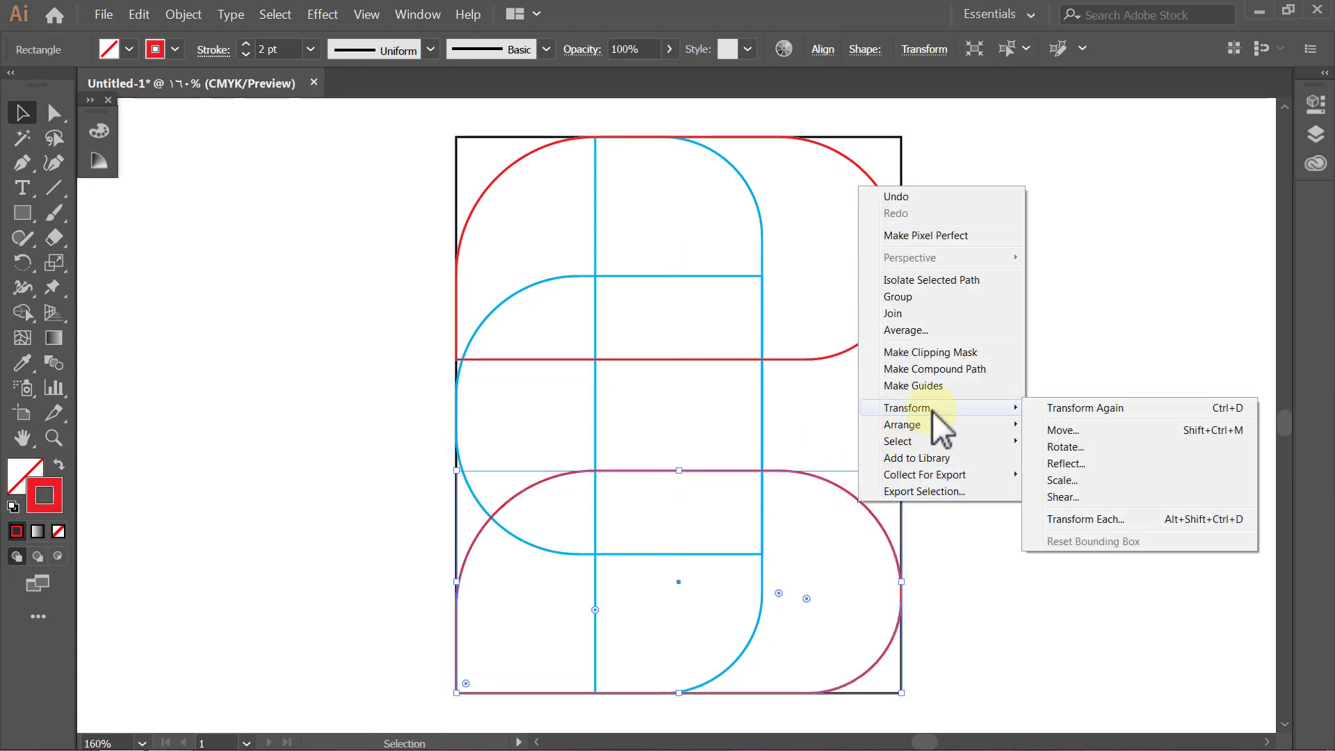
{"action": "left_click", "coordinate": [1092, 462]}
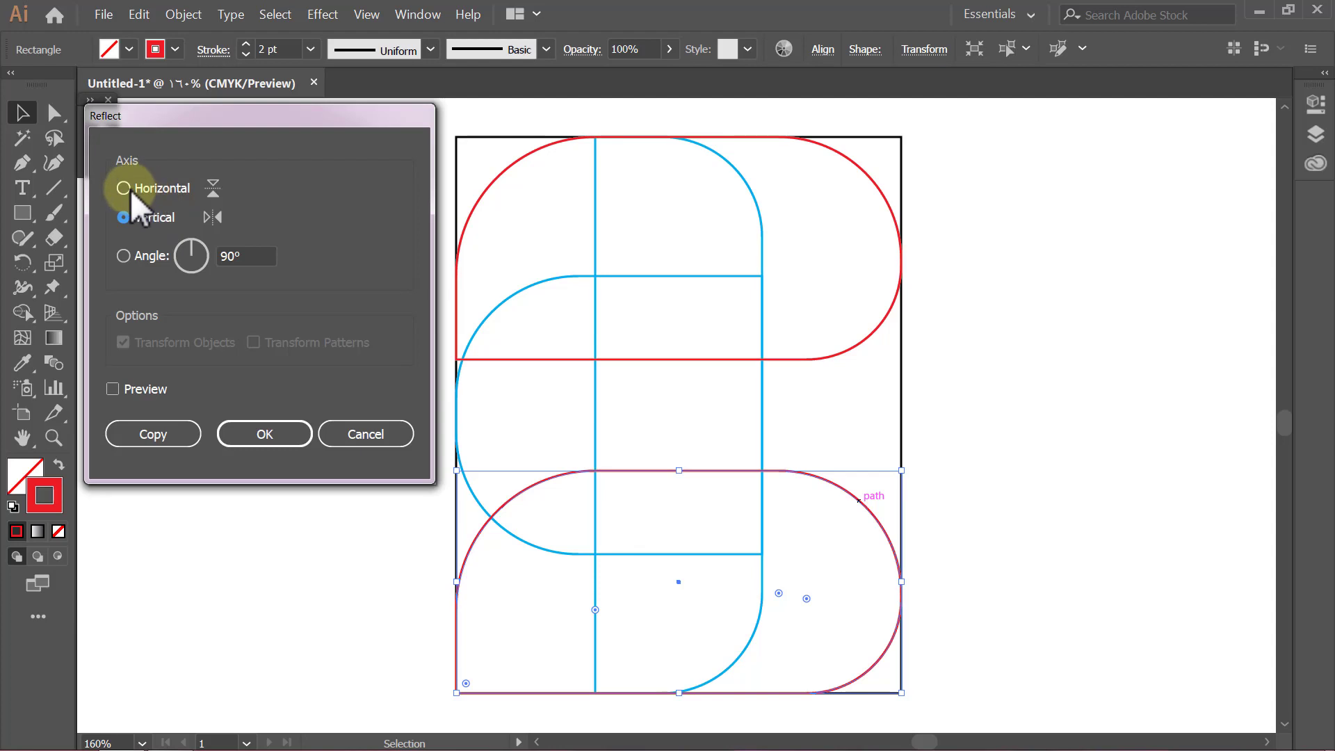
{"action": "left_click", "coordinate": [127, 391]}
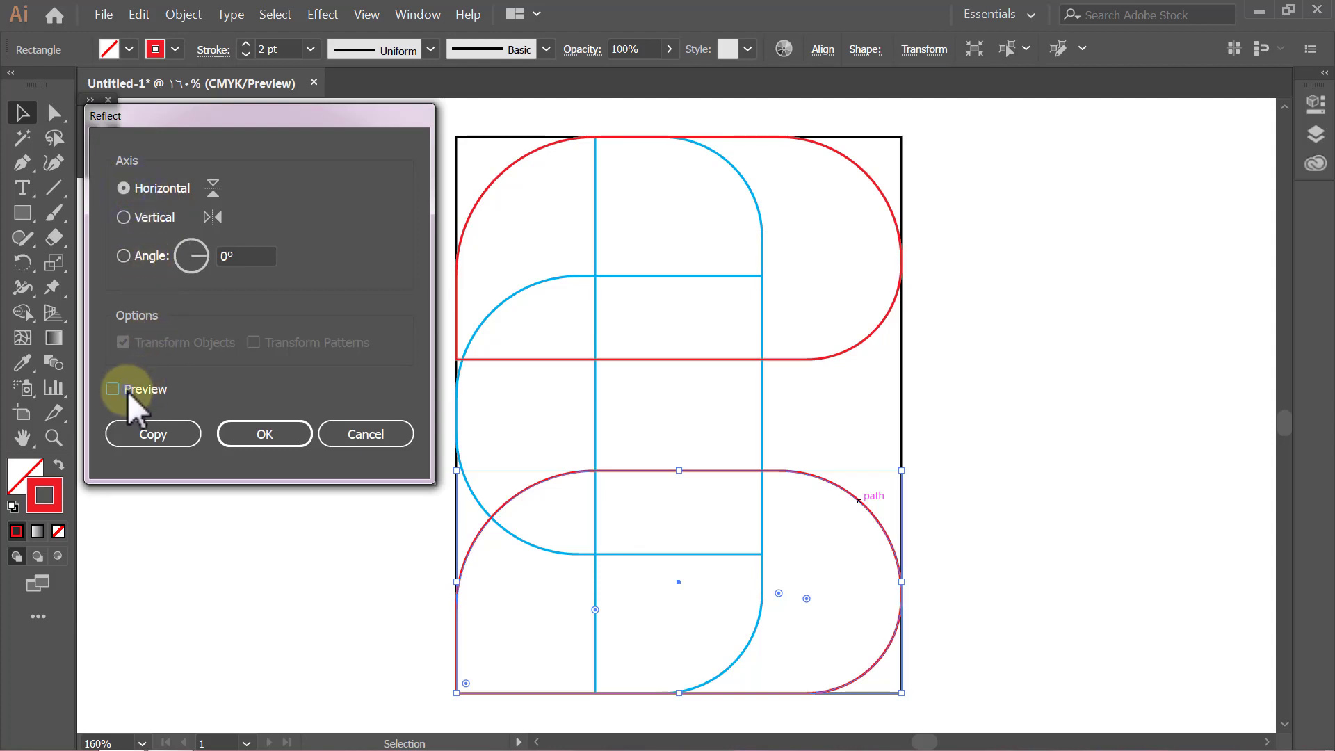
{"action": "left_click", "coordinate": [249, 433]}
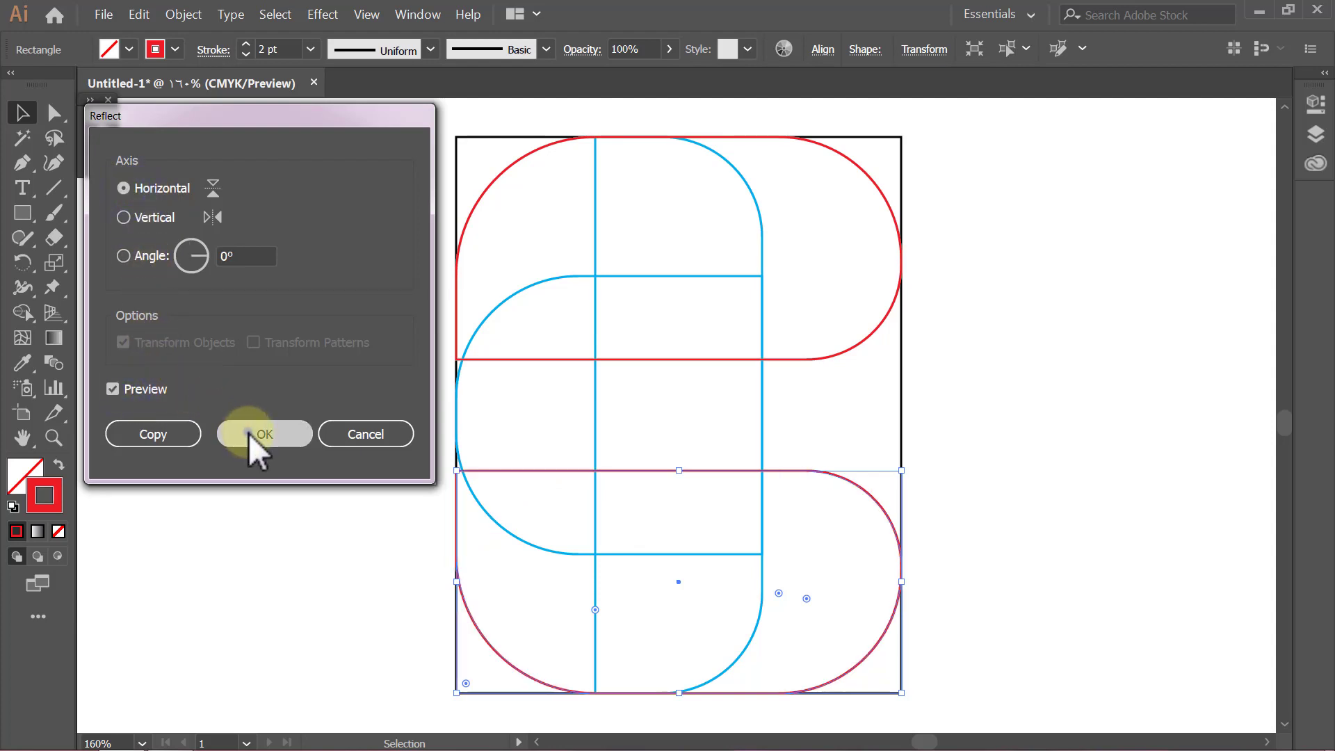
{"action": "left_click", "coordinate": [247, 431]}
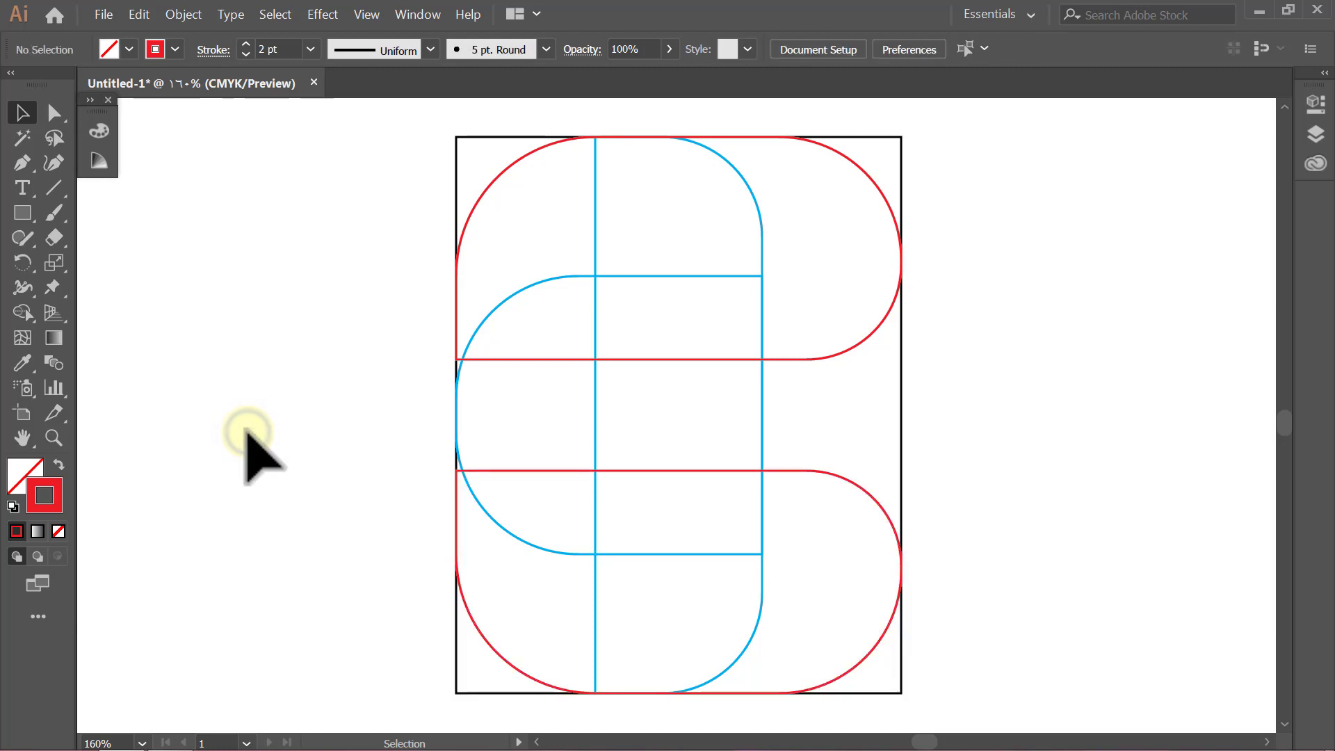
{"action": "key", "text": "ctrl+a"}
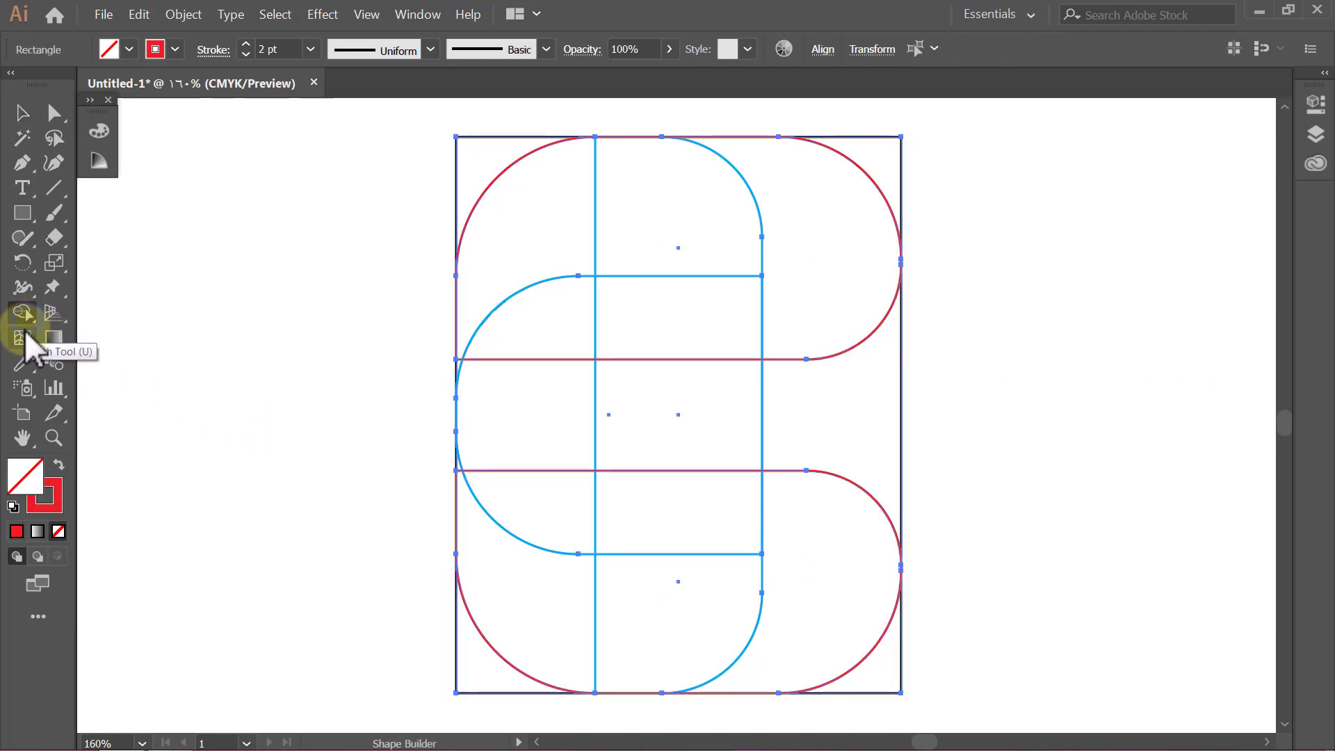
Step: With Shape Builder and a yellow fill, fill the top and bottom quarter-rounds and merge the left half-round
{"action": "left_click", "coordinate": [23, 314]}
{"action": "left_click", "coordinate": [131, 49]}
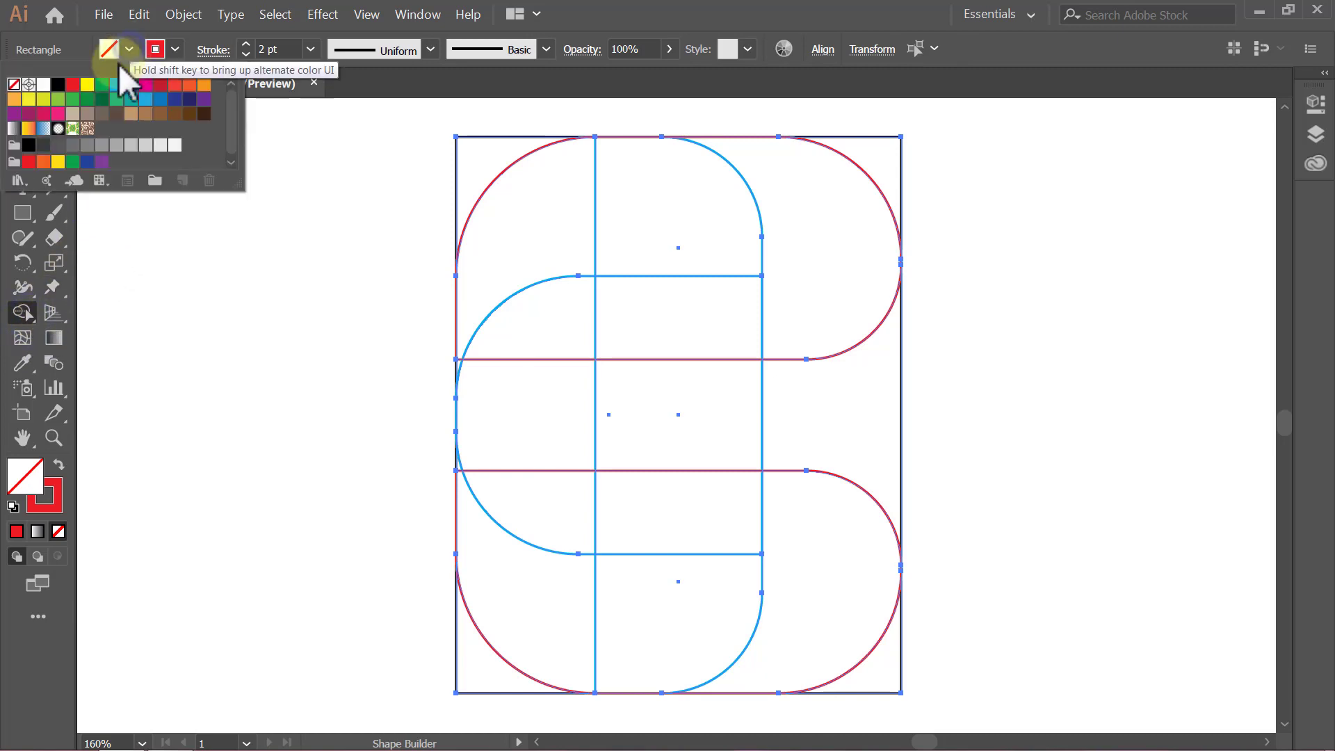
{"action": "left_click", "coordinate": [29, 99]}
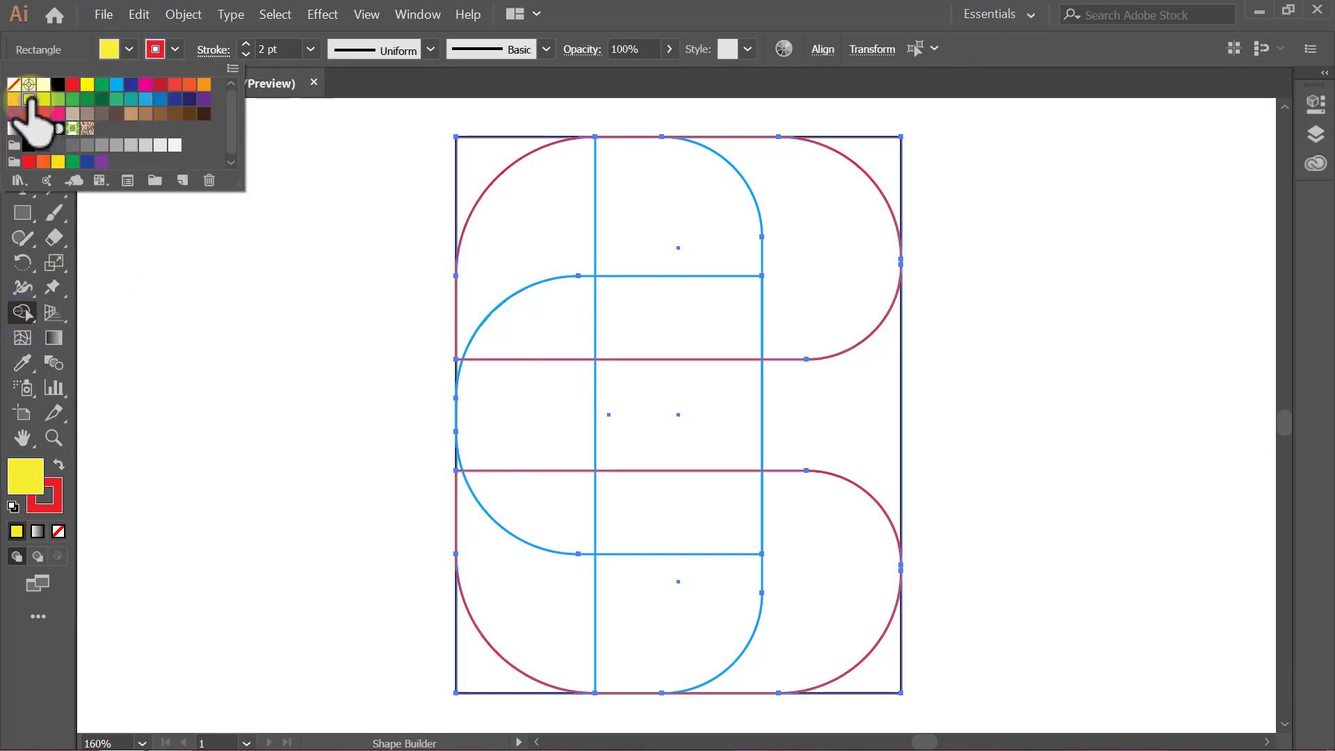
{"action": "left_click", "coordinate": [129, 49]}
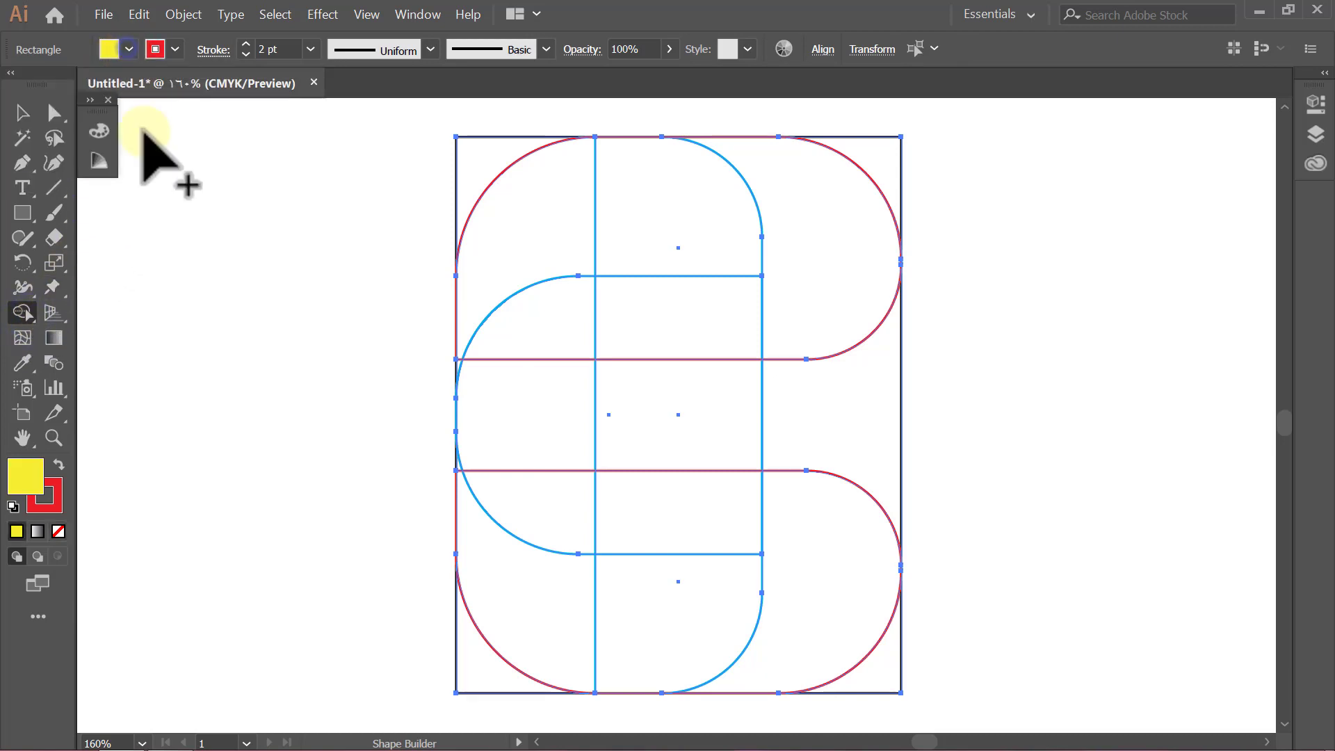
{"action": "left_click", "coordinate": [658, 250]}
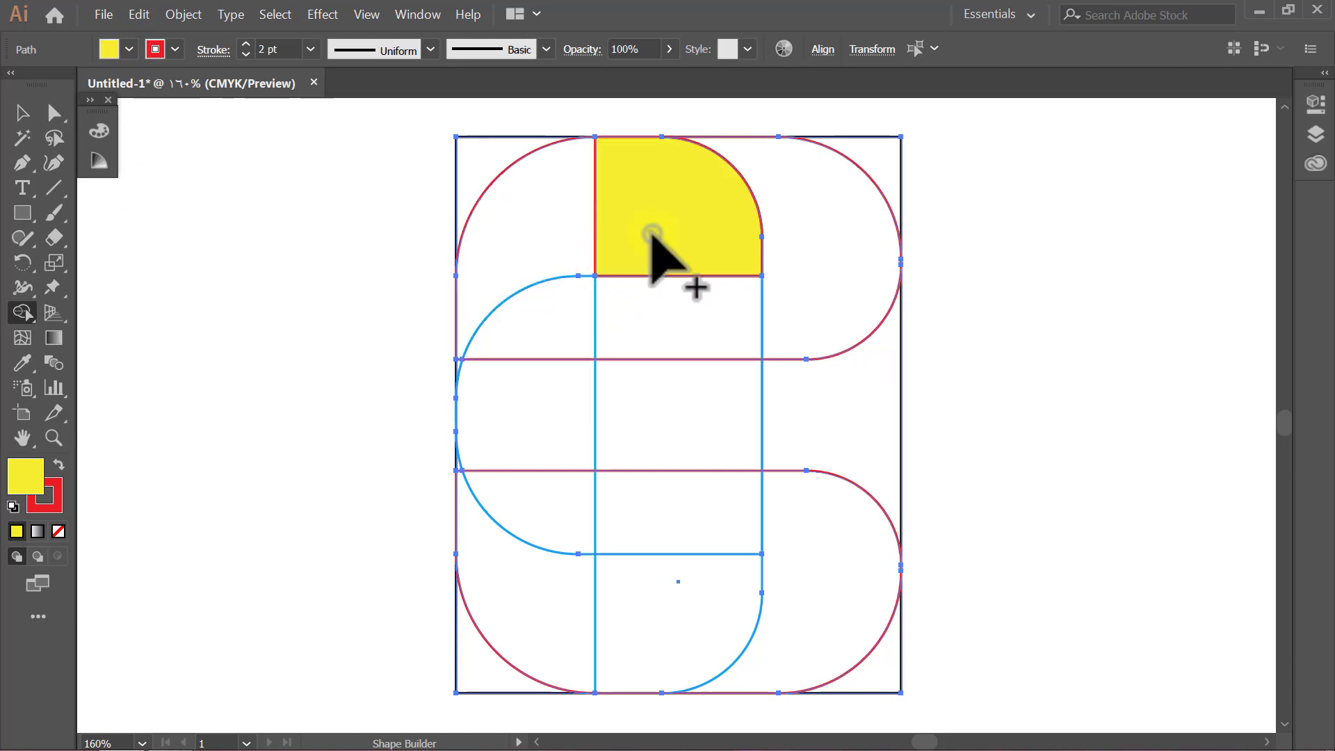
{"action": "left_click", "coordinate": [681, 630]}
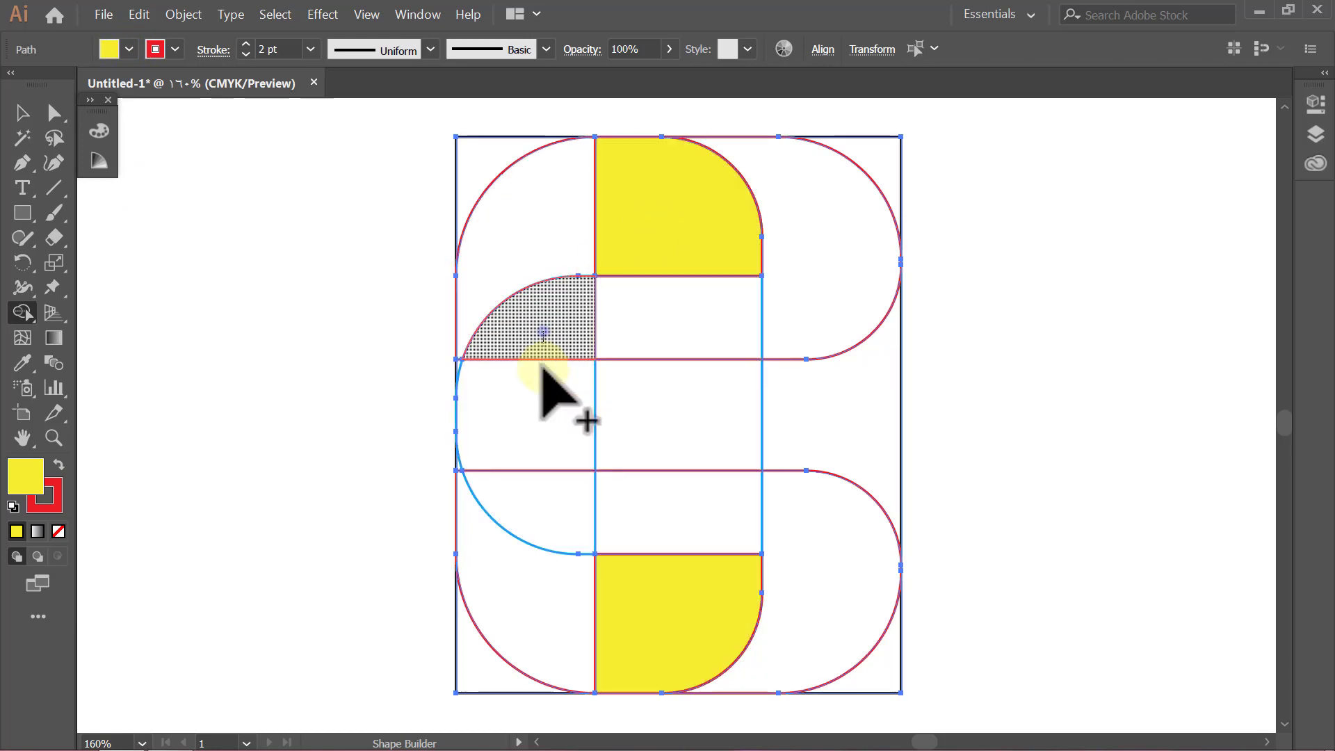
{"action": "left_click_drag", "start_coordinate": [541, 323], "coordinate": [544, 522]}
Step: Select the three yellow pieces and copy them to the clipboard
{"action": "key", "text": "v"}
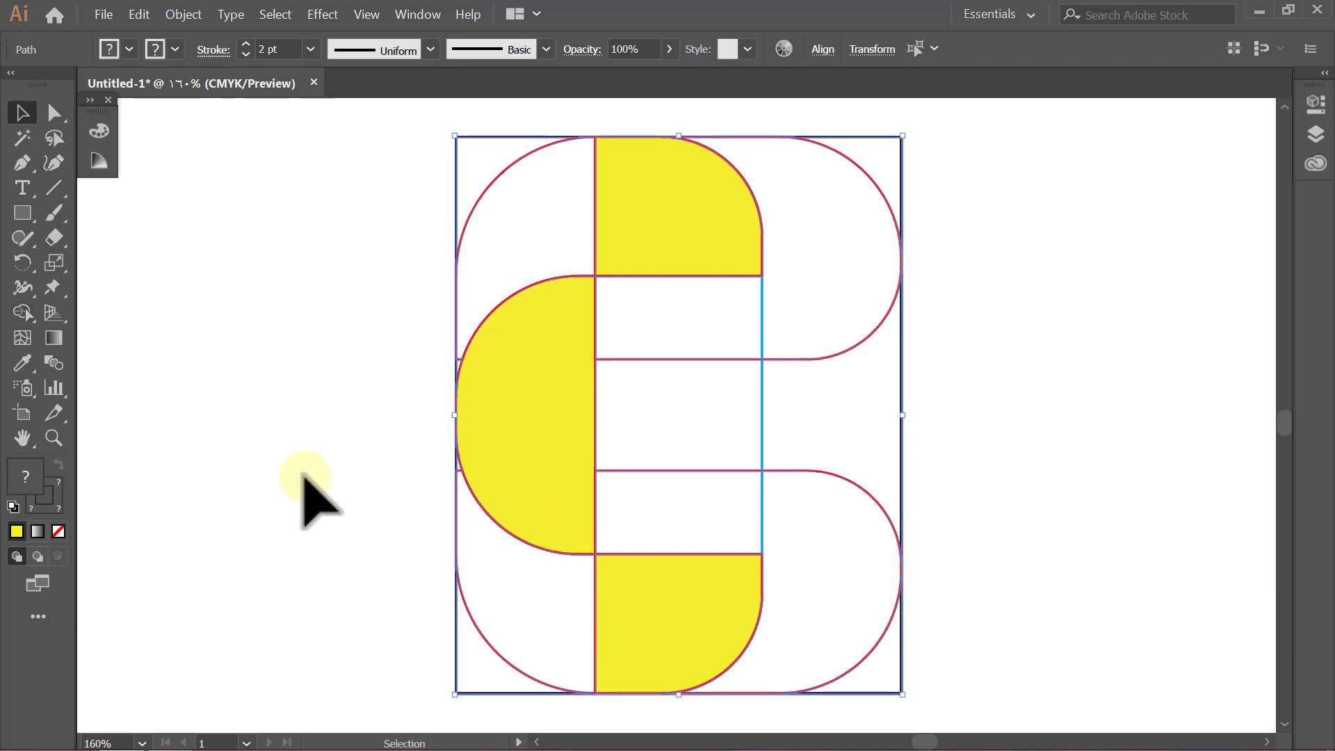
{"action": "left_click", "coordinate": [297, 473]}
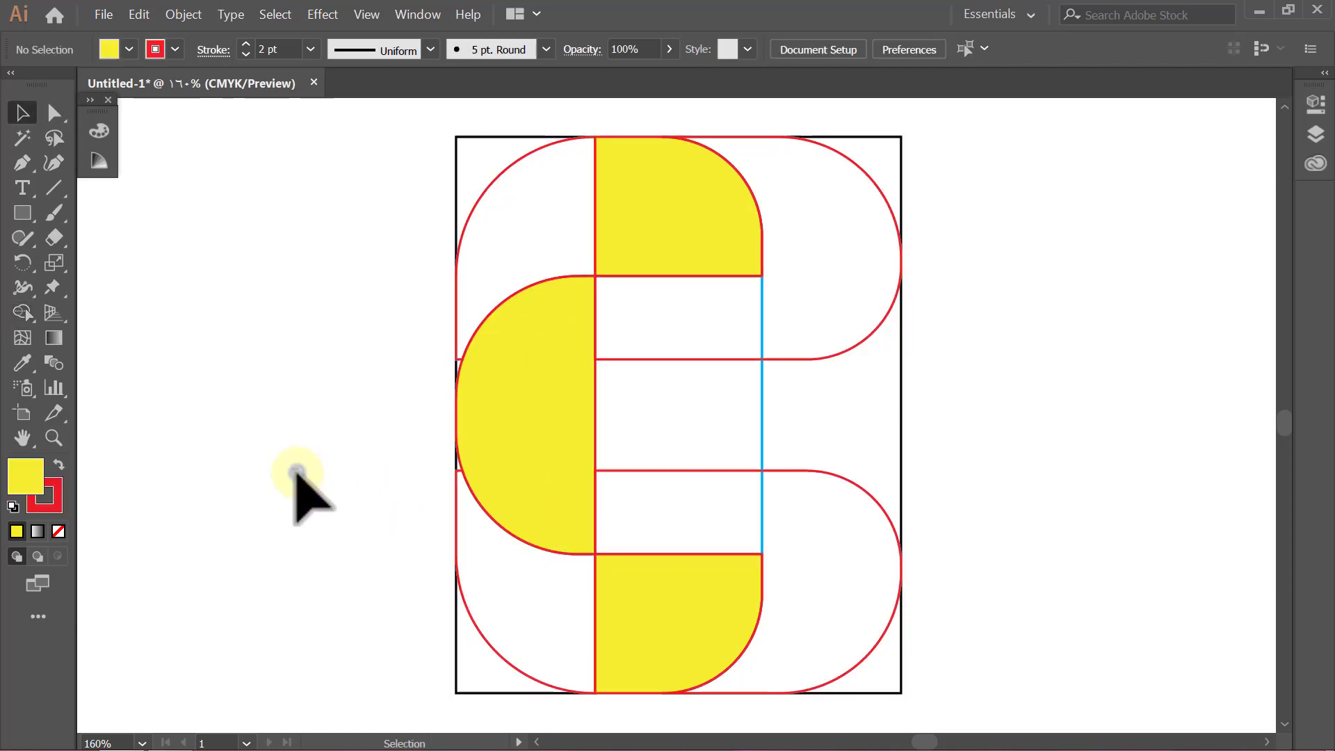
{"action": "left_click", "coordinate": [675, 244]}
{"action": "left_click", "coordinate": [541, 400], "text": "shift"}
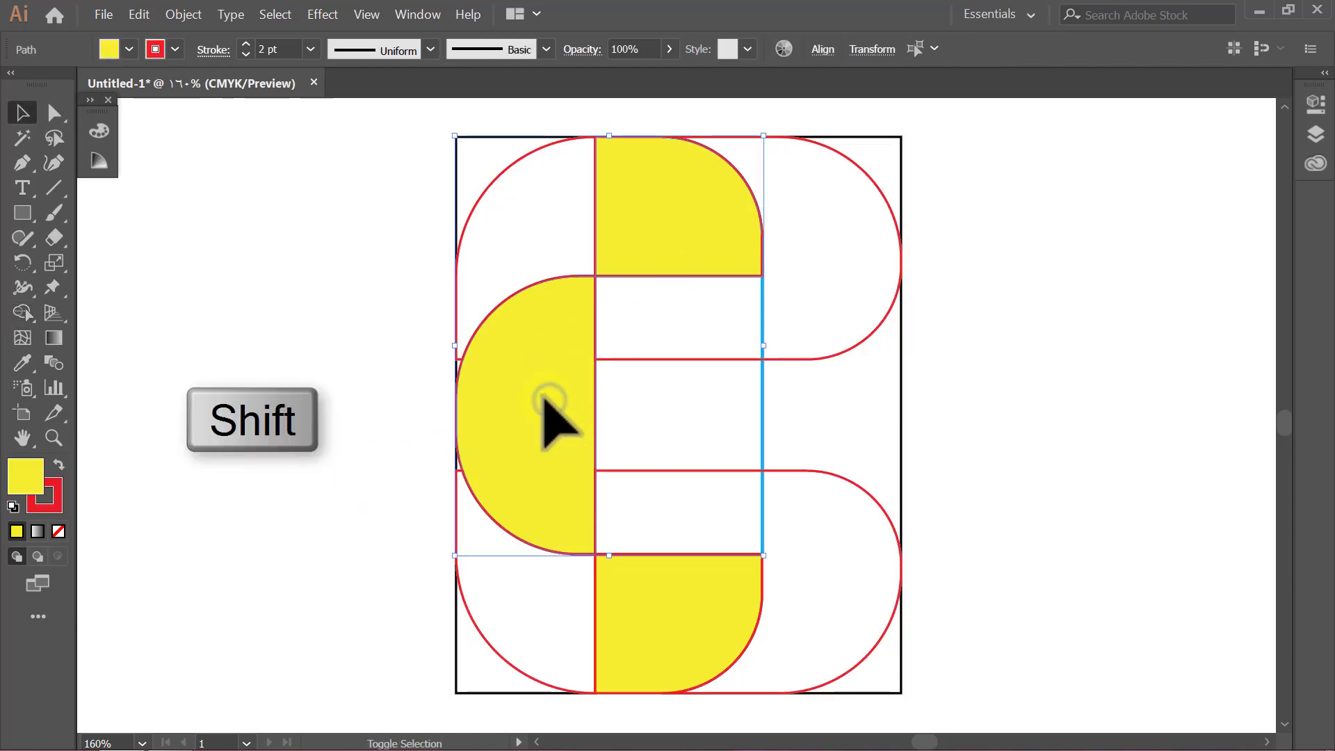
{"action": "left_click", "coordinate": [641, 647], "text": "shift"}
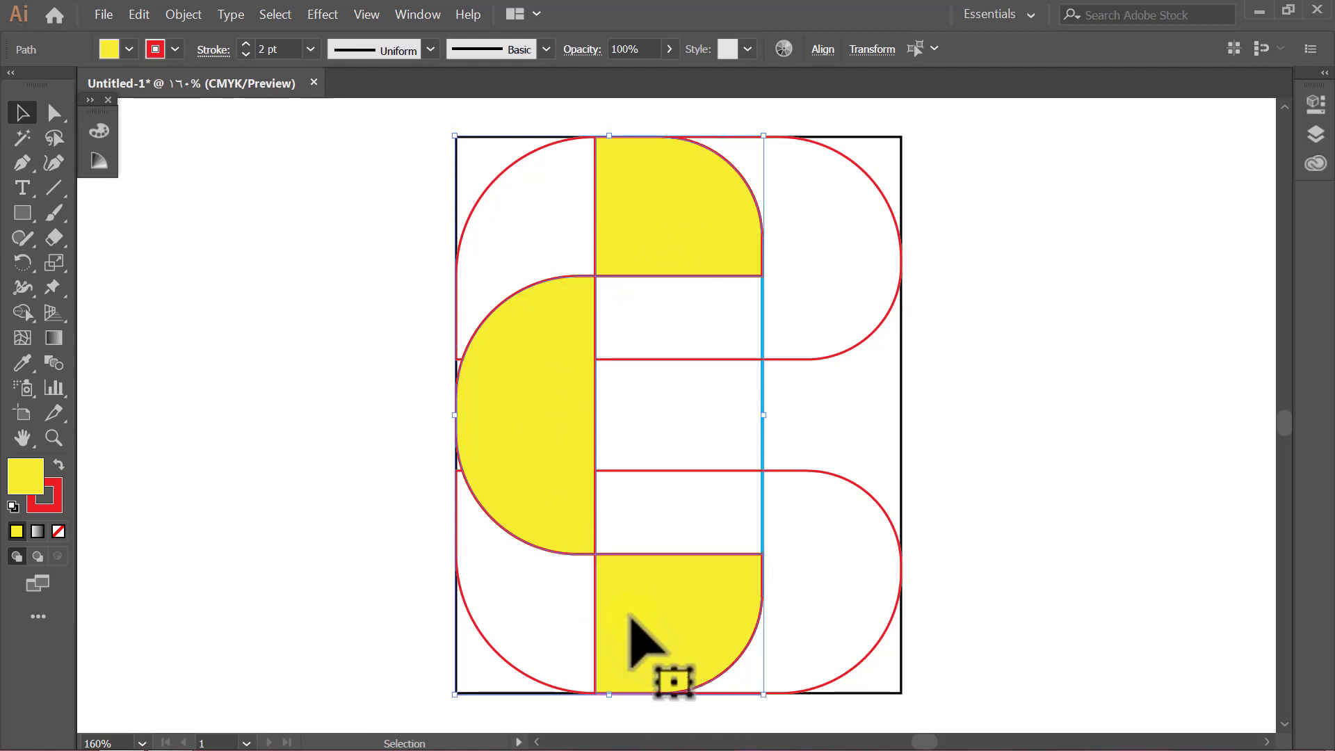
{"action": "left_click", "coordinate": [140, 15]}
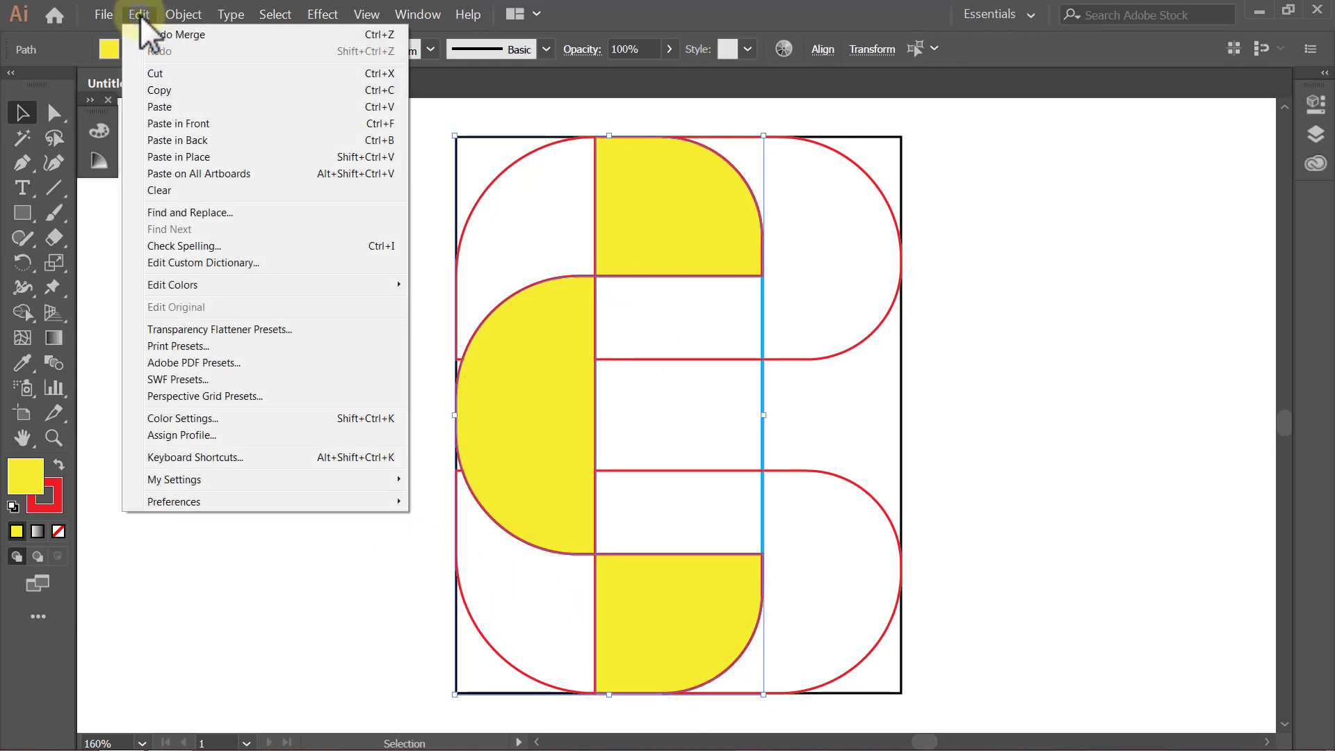
{"action": "left_click", "coordinate": [192, 92]}
Step: Select all and drag Shape Builder with a cyan fill through every region of the C
{"action": "left_click", "coordinate": [211, 189]}
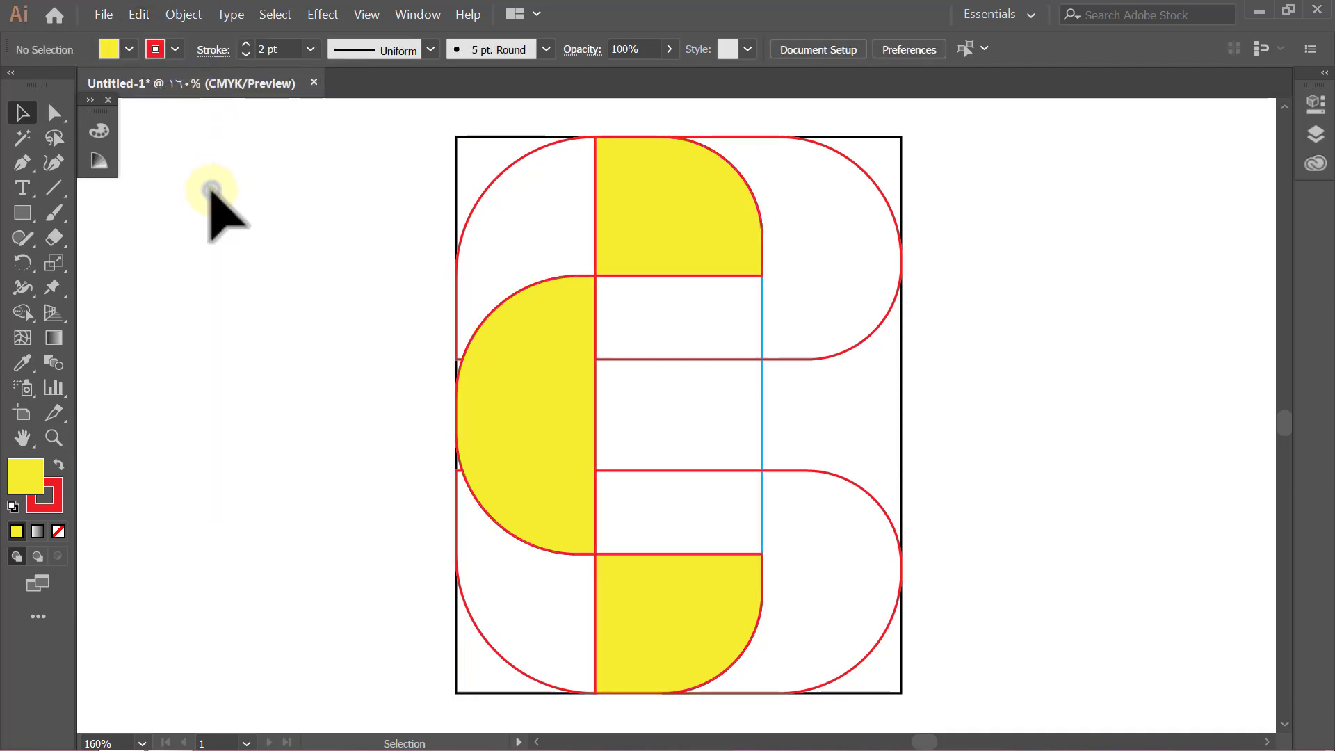
{"action": "key", "text": "ctrl+a"}
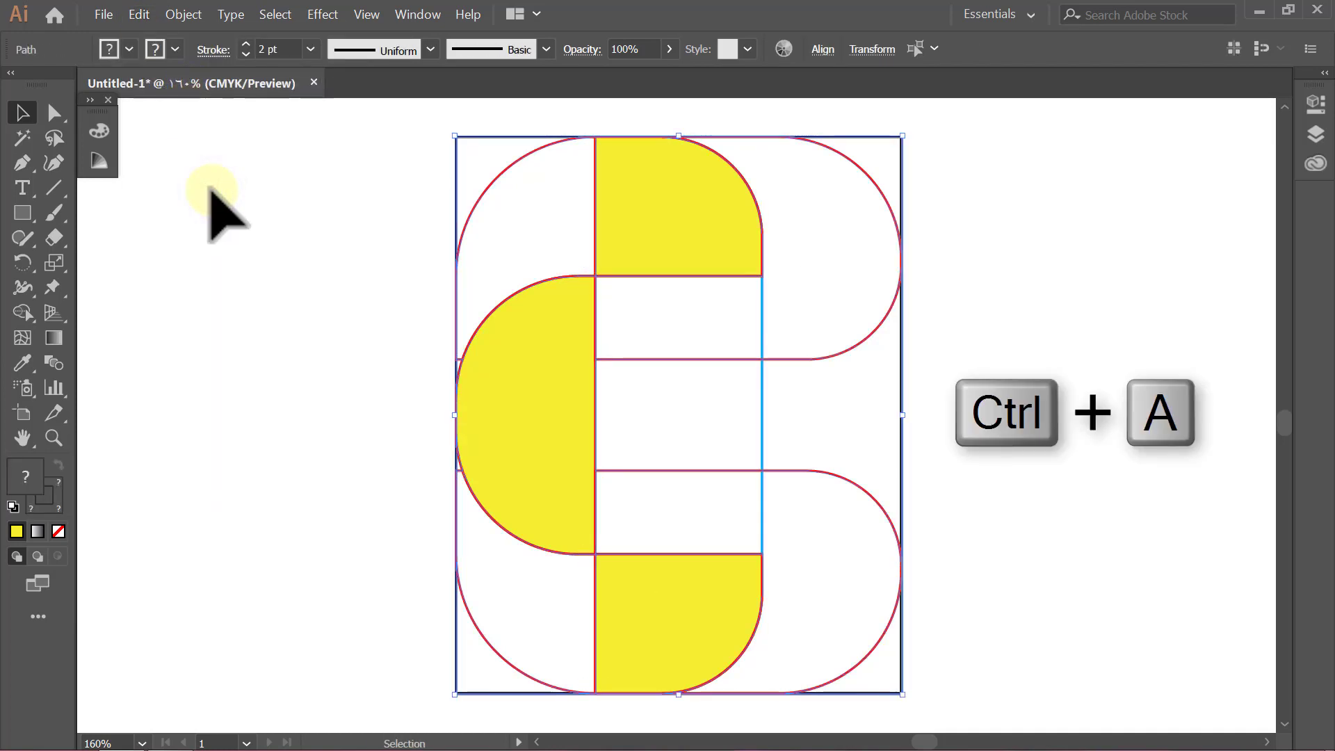
{"action": "left_click", "coordinate": [29, 314]}
{"action": "left_click", "coordinate": [130, 48]}
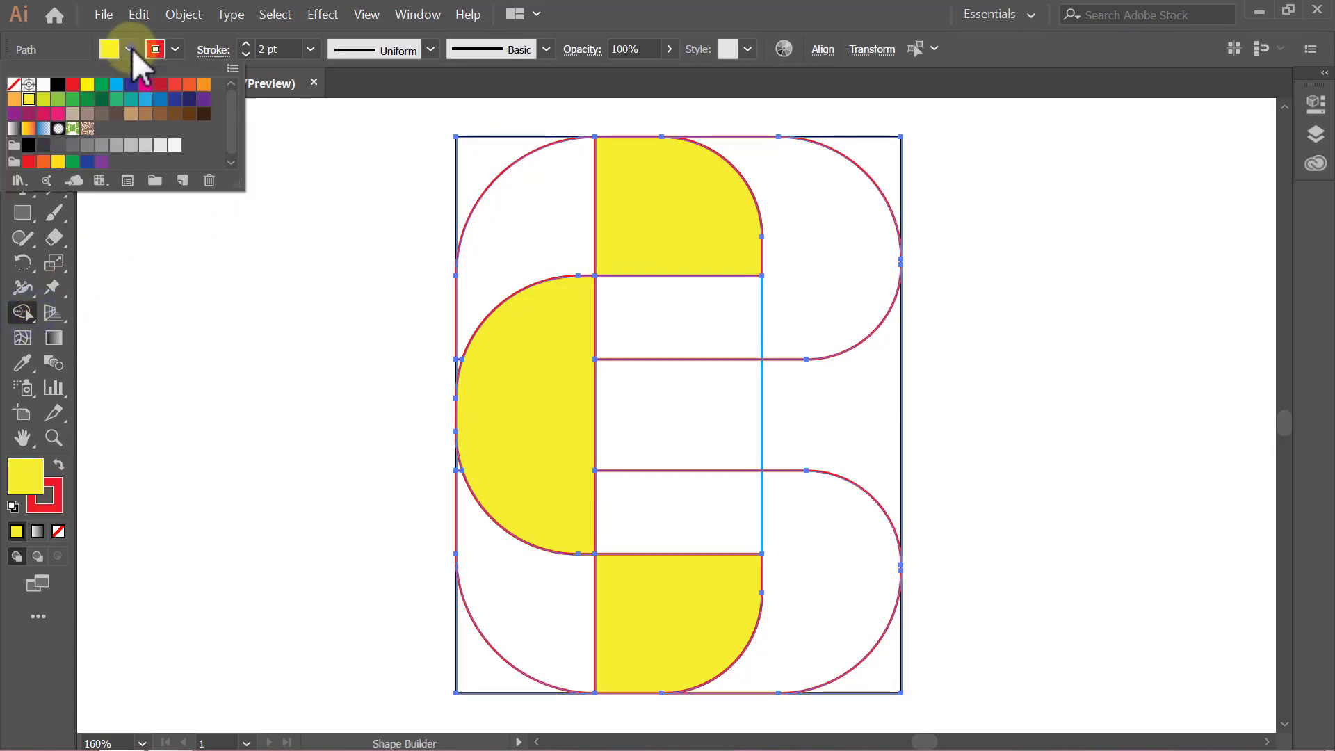
{"action": "left_click", "coordinate": [117, 85]}
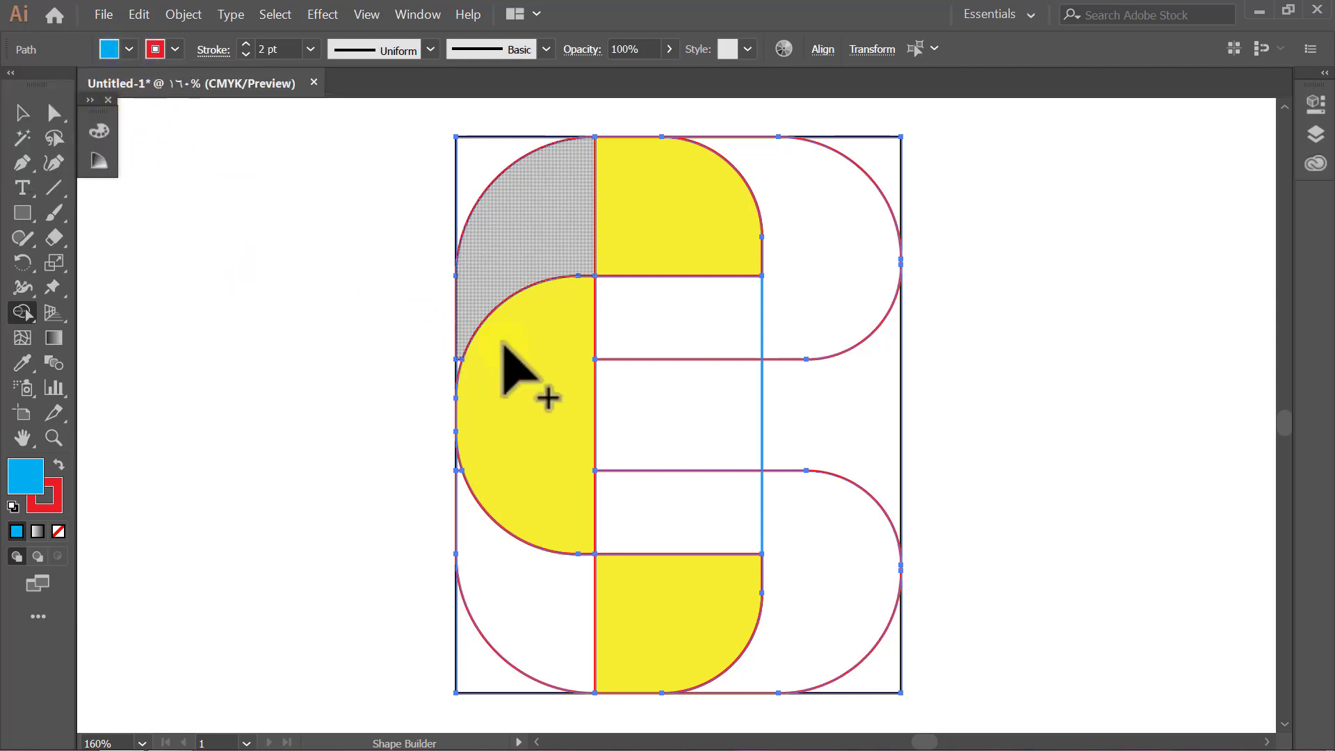
{"action": "left_click_drag", "start_coordinate": [818, 268], "coordinate": [572, 606]}
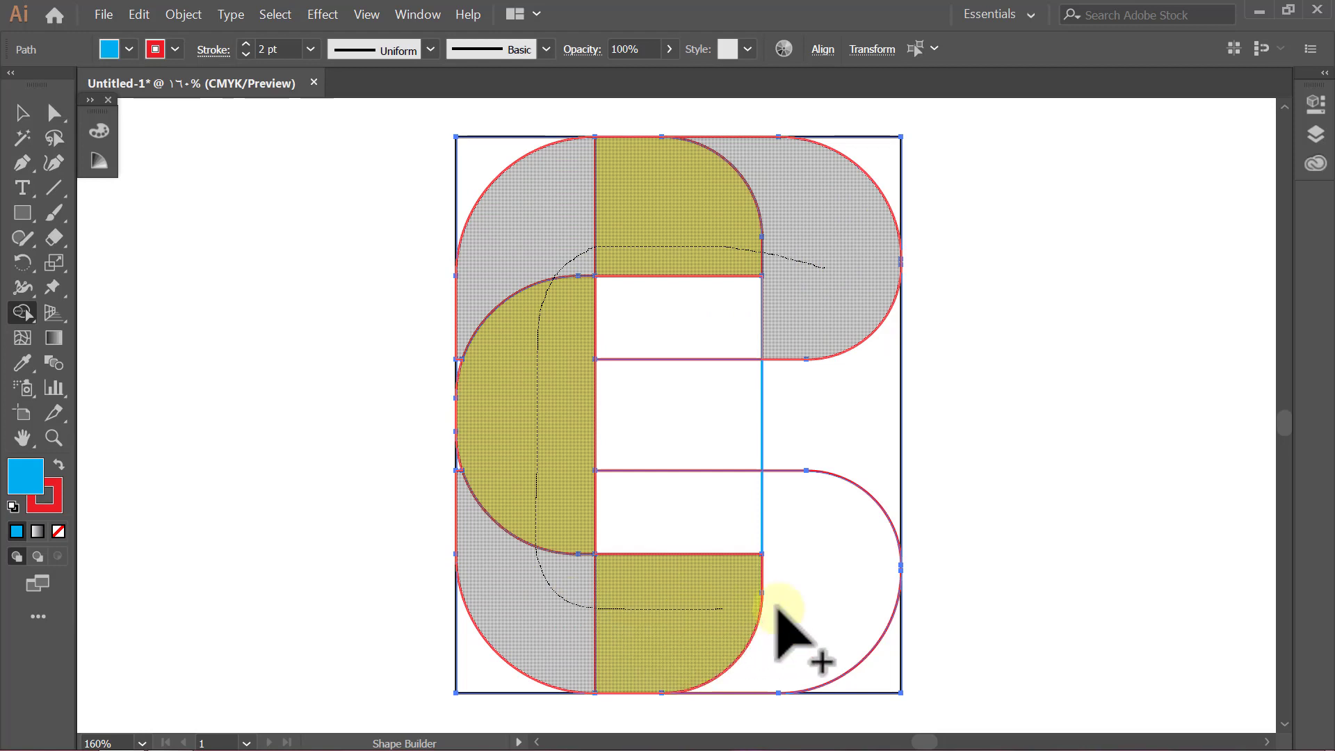
{"action": "left_click_drag", "start_coordinate": [571, 606], "coordinate": [799, 612]}
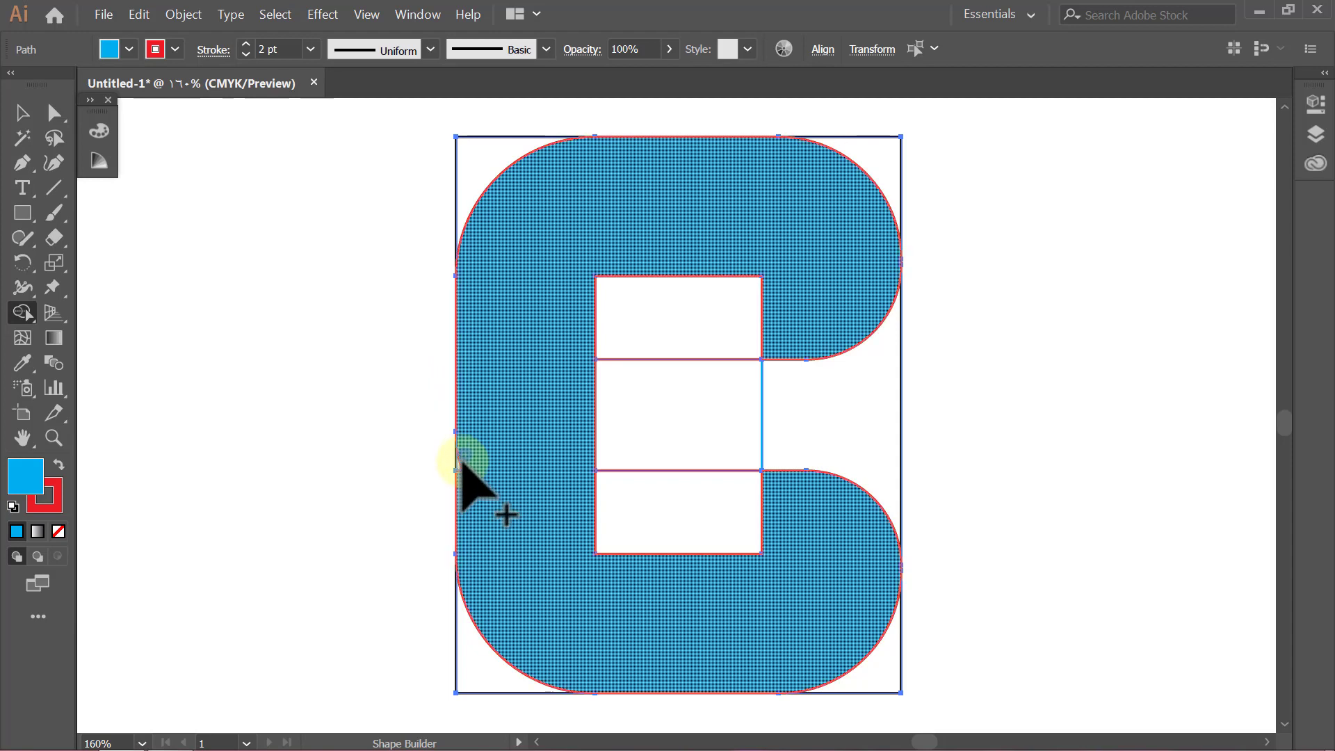
Step: Deselect, then select the merged cyan C shape
{"action": "left_click", "coordinate": [459, 480]}
{"action": "key", "text": "v"}
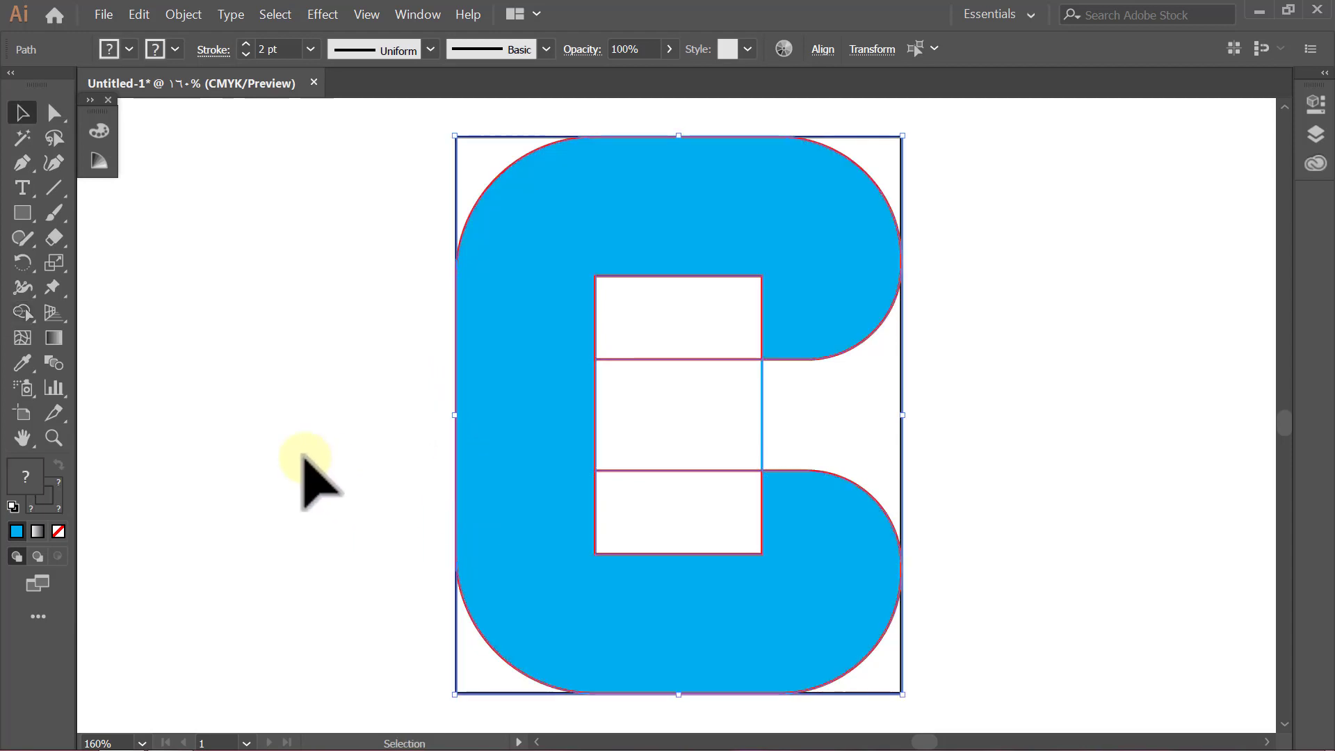
{"action": "left_click", "coordinate": [304, 460]}
{"action": "left_click", "coordinate": [500, 465]}
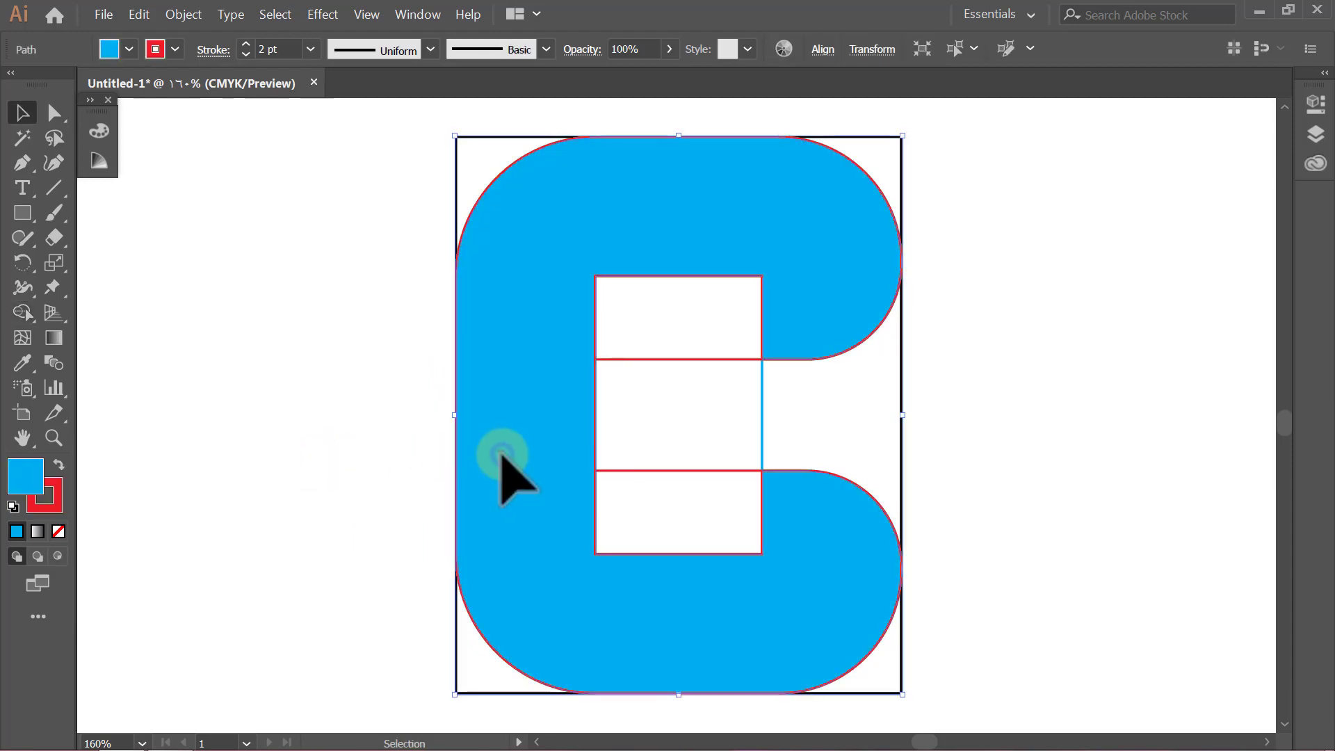
Step: Hide the cyan C, marquee-delete the leftover construction outlines, then show the C again
{"action": "left_click", "coordinate": [175, 15]}
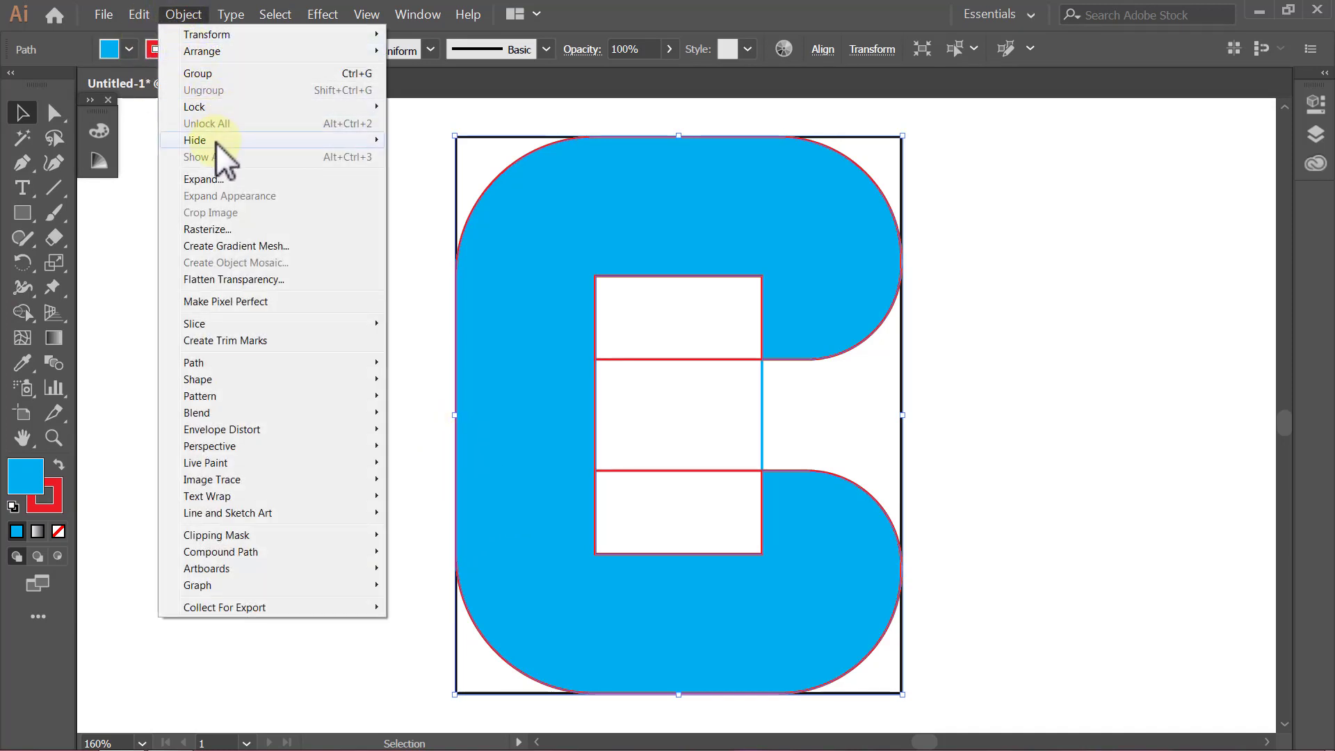
{"action": "mouse_move", "coordinate": [194, 140]}
{"action": "left_click", "coordinate": [414, 143]}
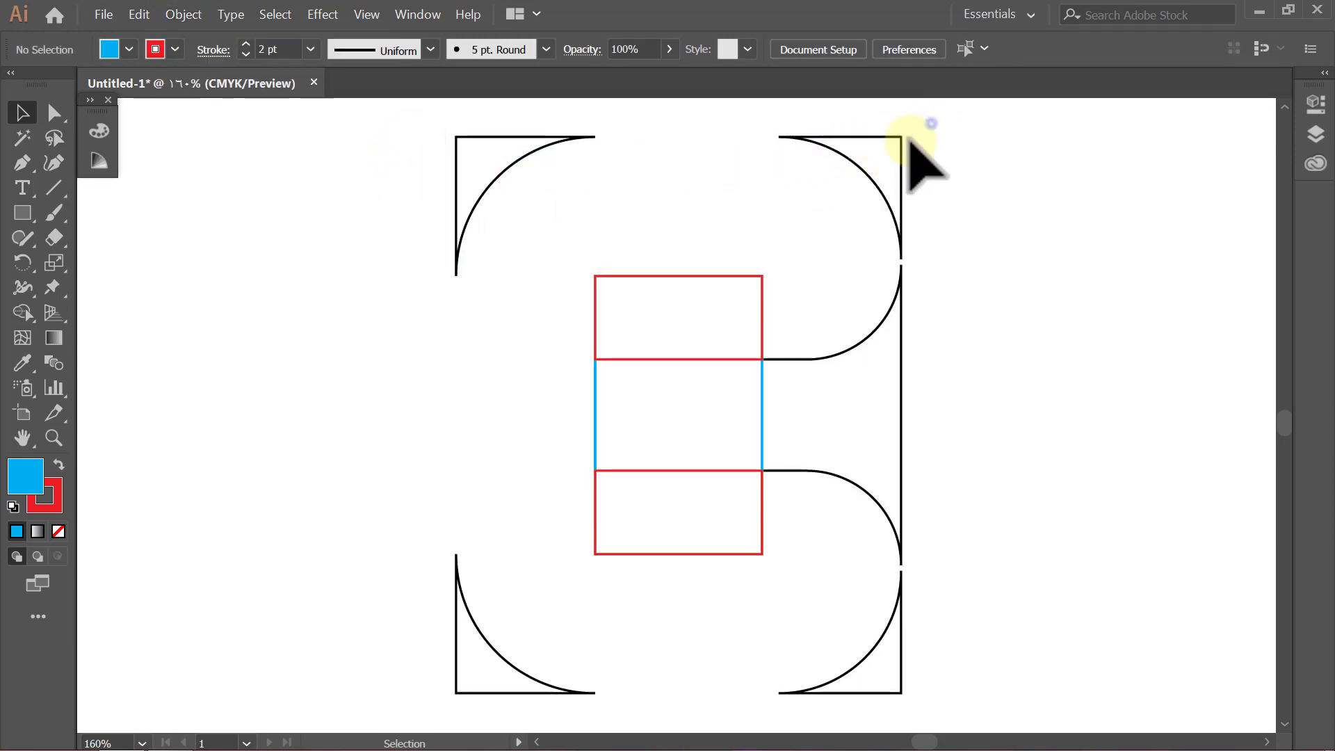
{"action": "left_click_drag", "start_coordinate": [932, 124], "coordinate": [385, 652]}
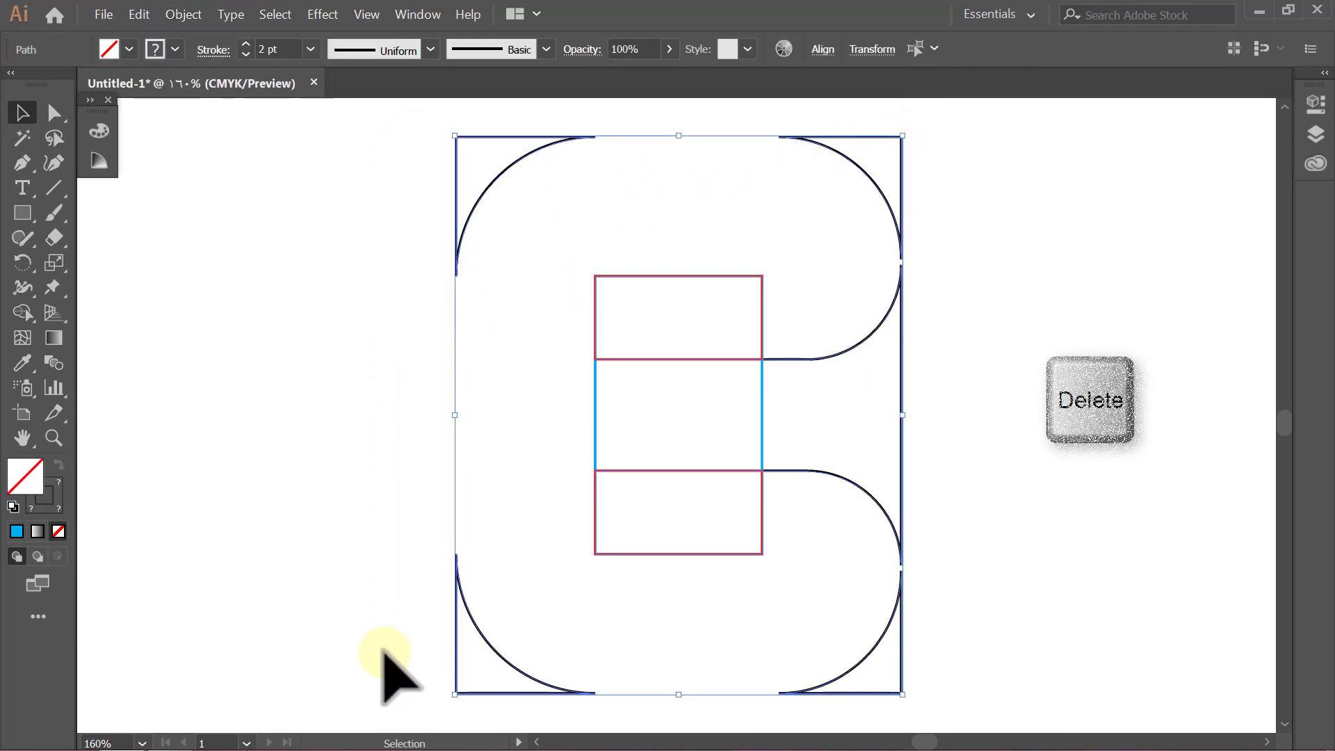
{"action": "key", "text": "Delete"}
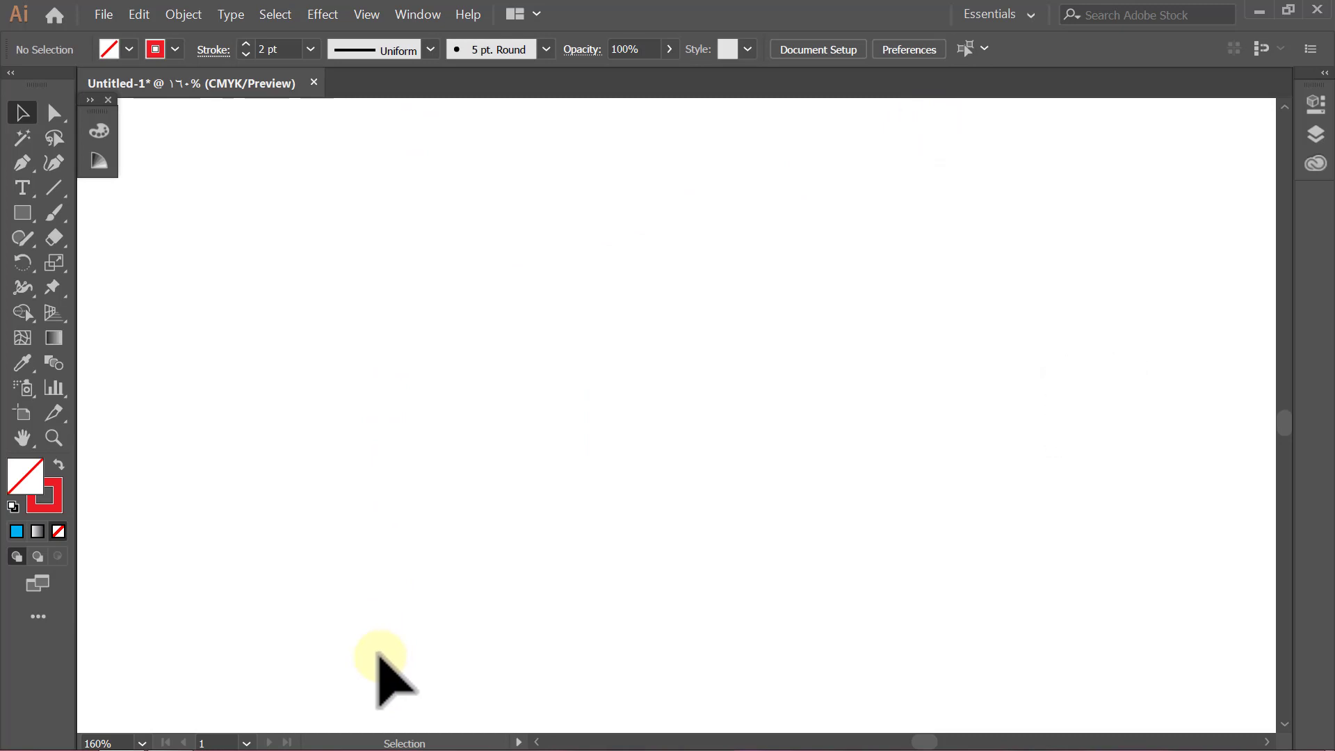
{"action": "left_click", "coordinate": [185, 18]}
{"action": "left_click", "coordinate": [214, 155]}
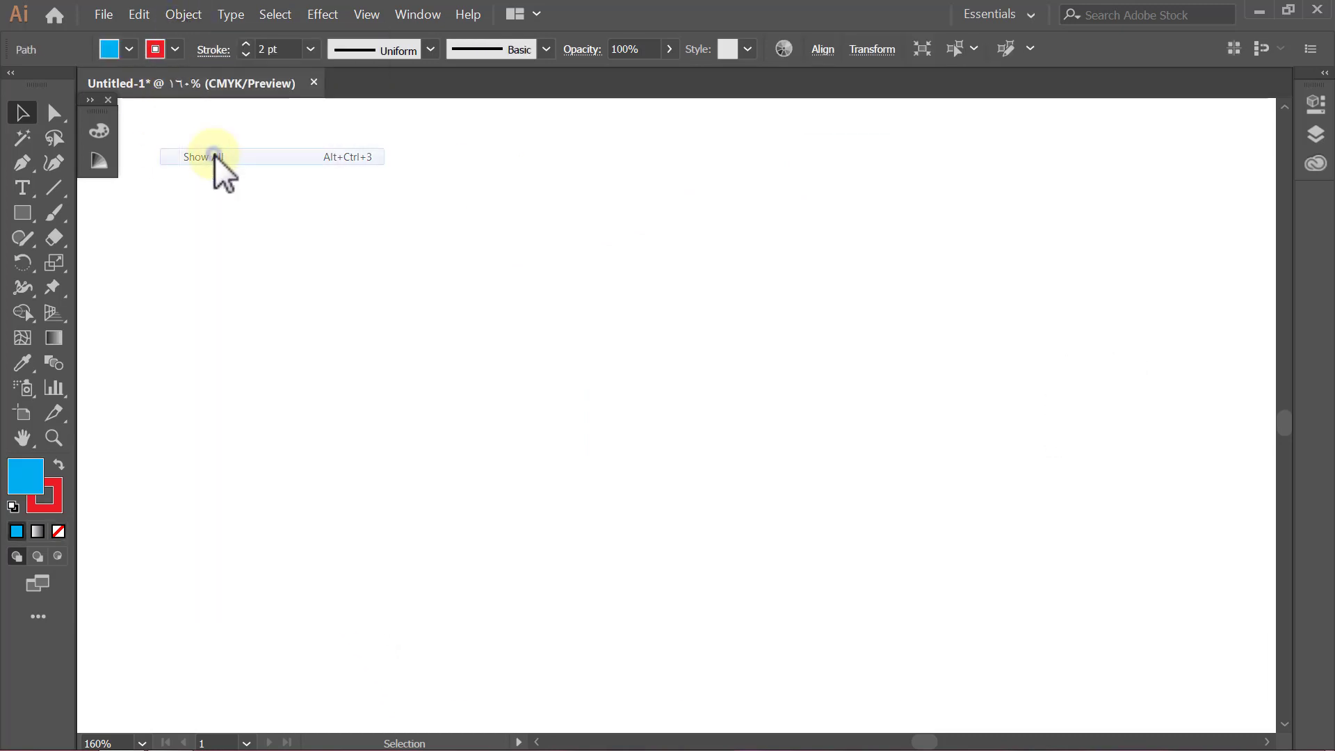
{"action": "left_click", "coordinate": [214, 154]}
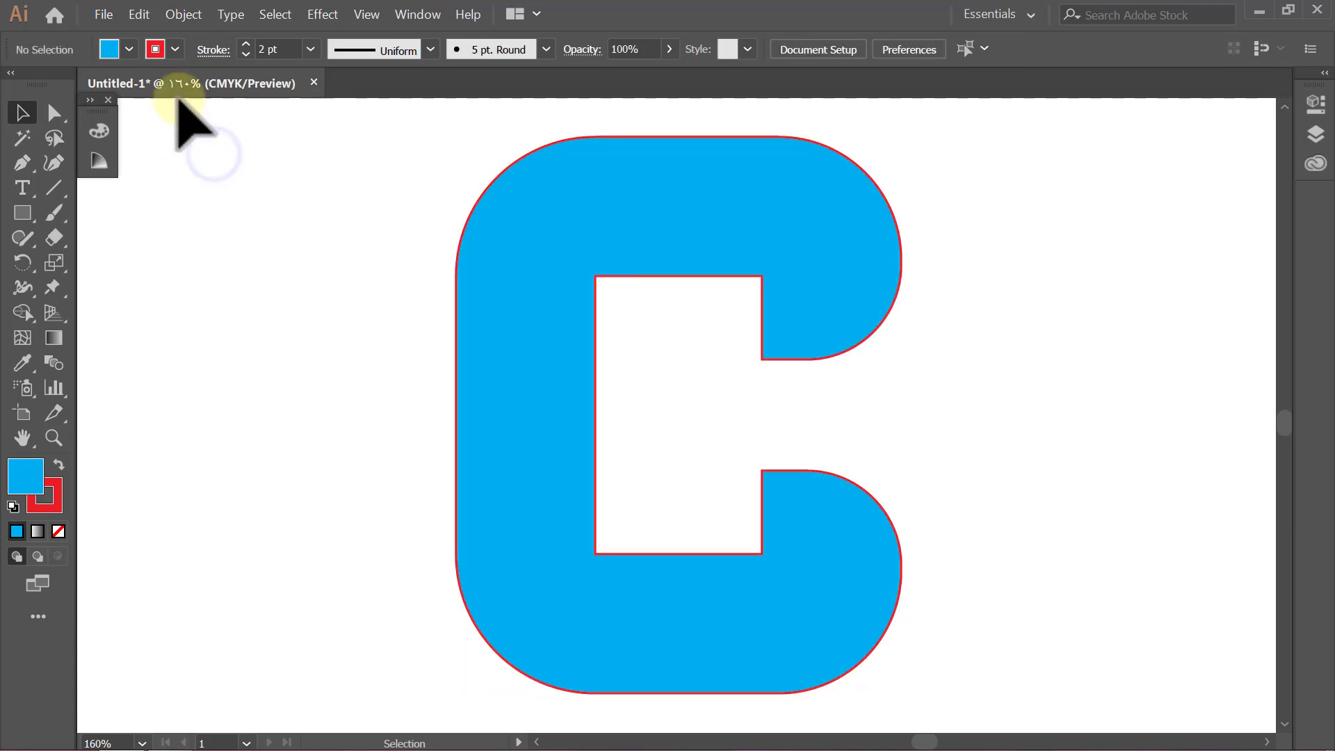
{"action": "left_click", "coordinate": [146, 17]}
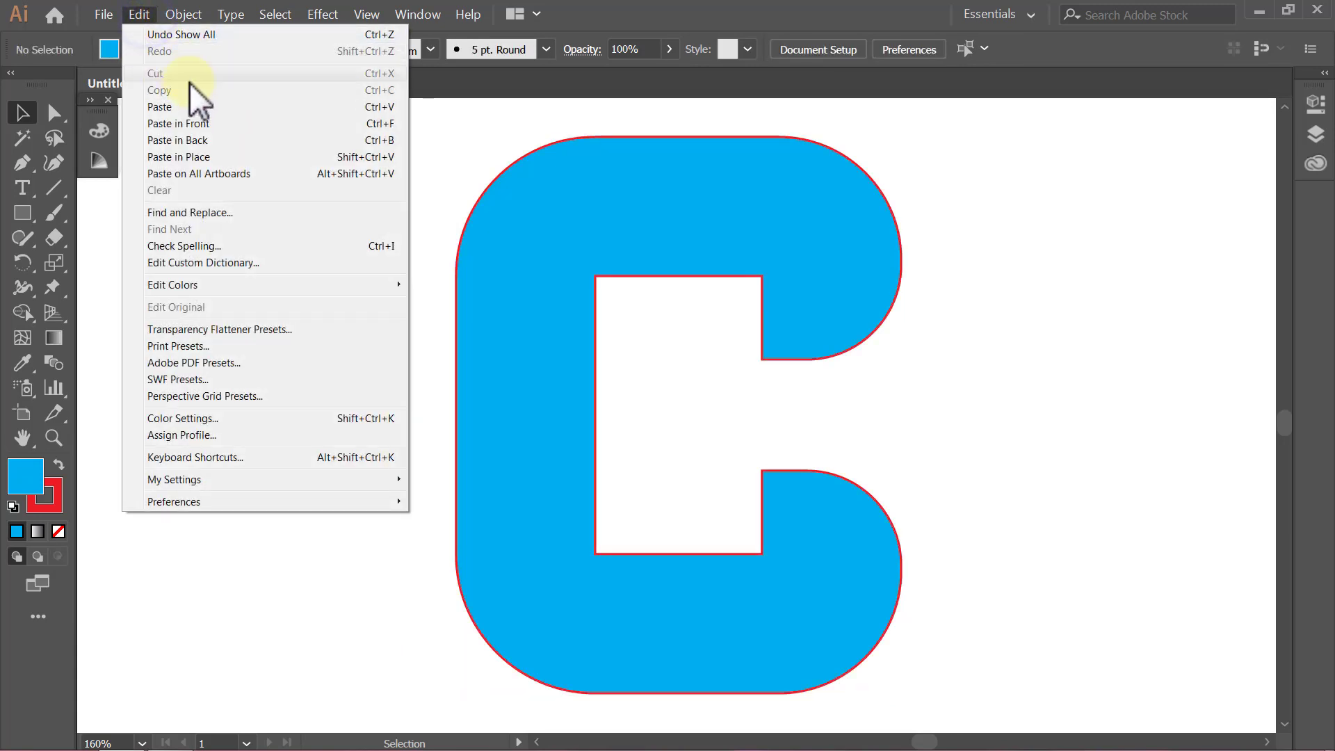
Step: Paste the yellow pieces back in place and group all the C's pieces together
{"action": "left_click", "coordinate": [224, 154]}
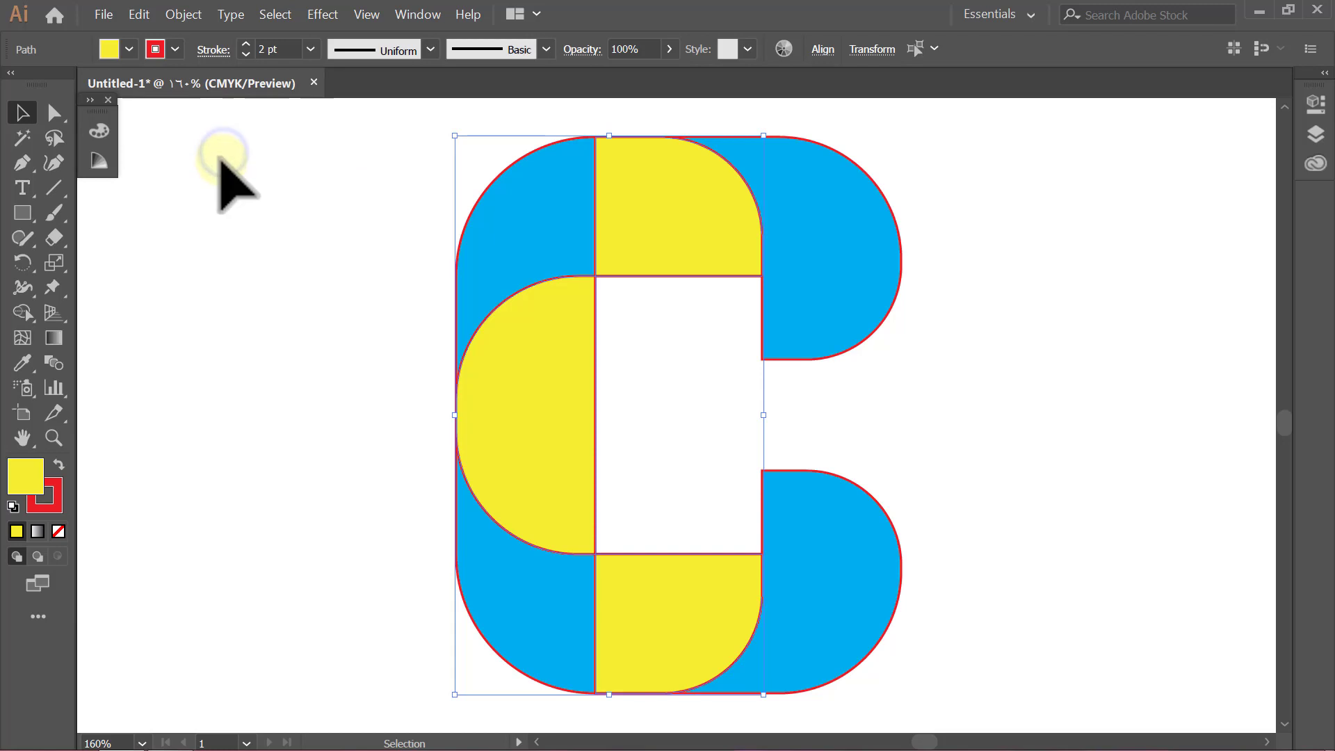
{"action": "left_click", "coordinate": [220, 159]}
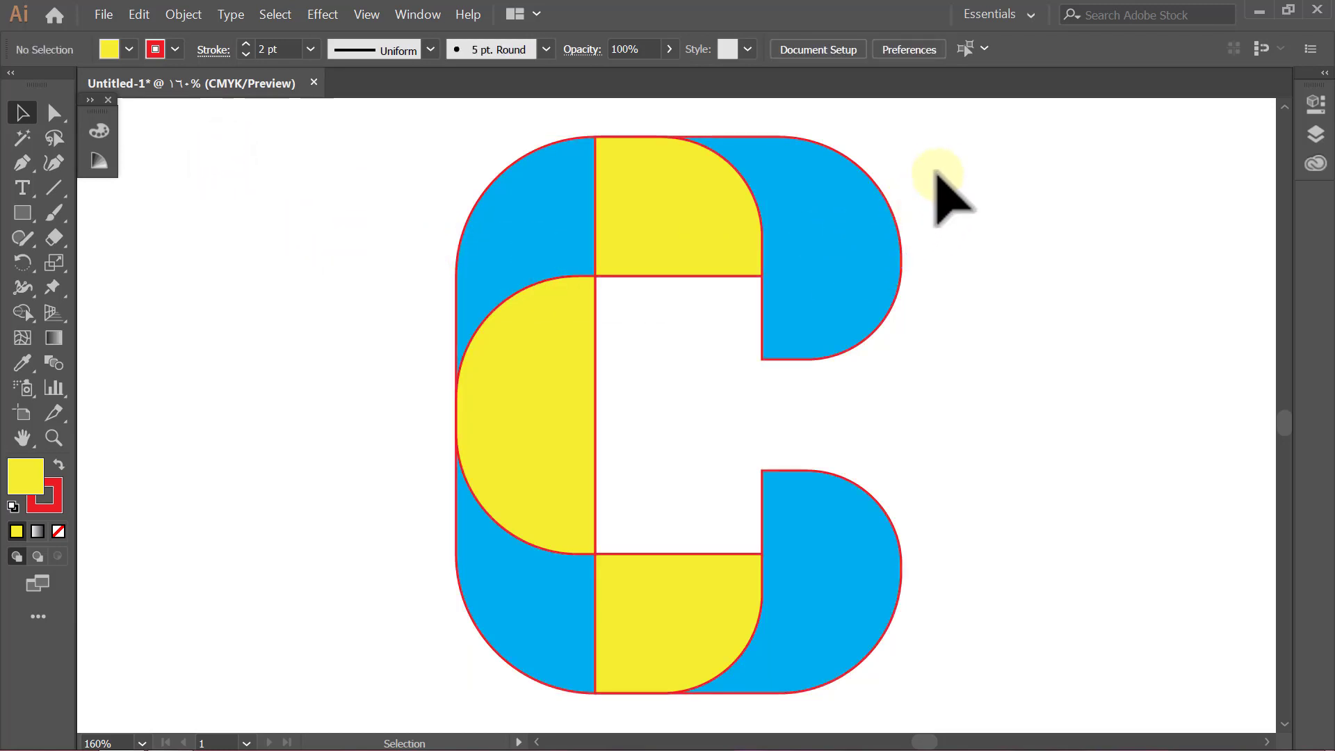
{"action": "mouse_move", "coordinate": [942, 161]}
{"action": "left_mouse_down"}
{"action": "mouse_move", "coordinate": [487, 555]}
{"action": "mouse_move", "coordinate": [336, 651]}
{"action": "left_mouse_up"}
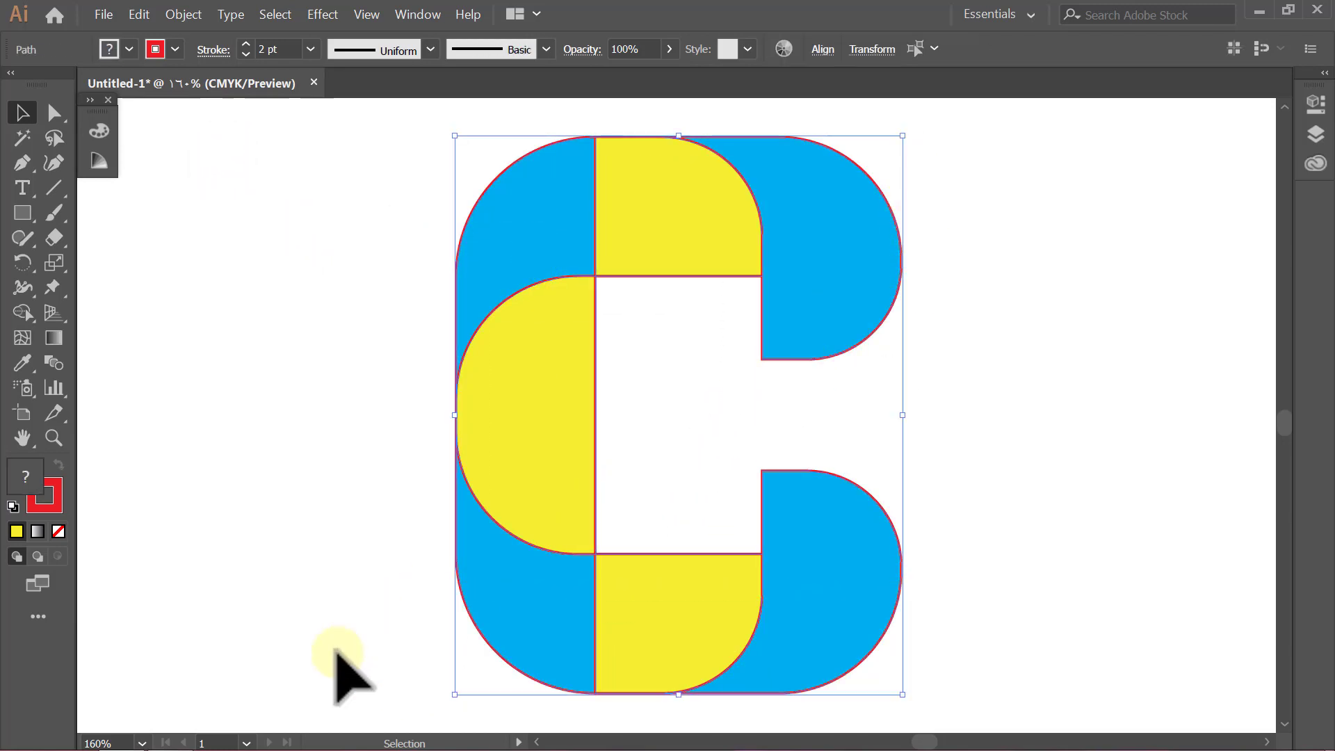
{"action": "left_click", "coordinate": [185, 17]}
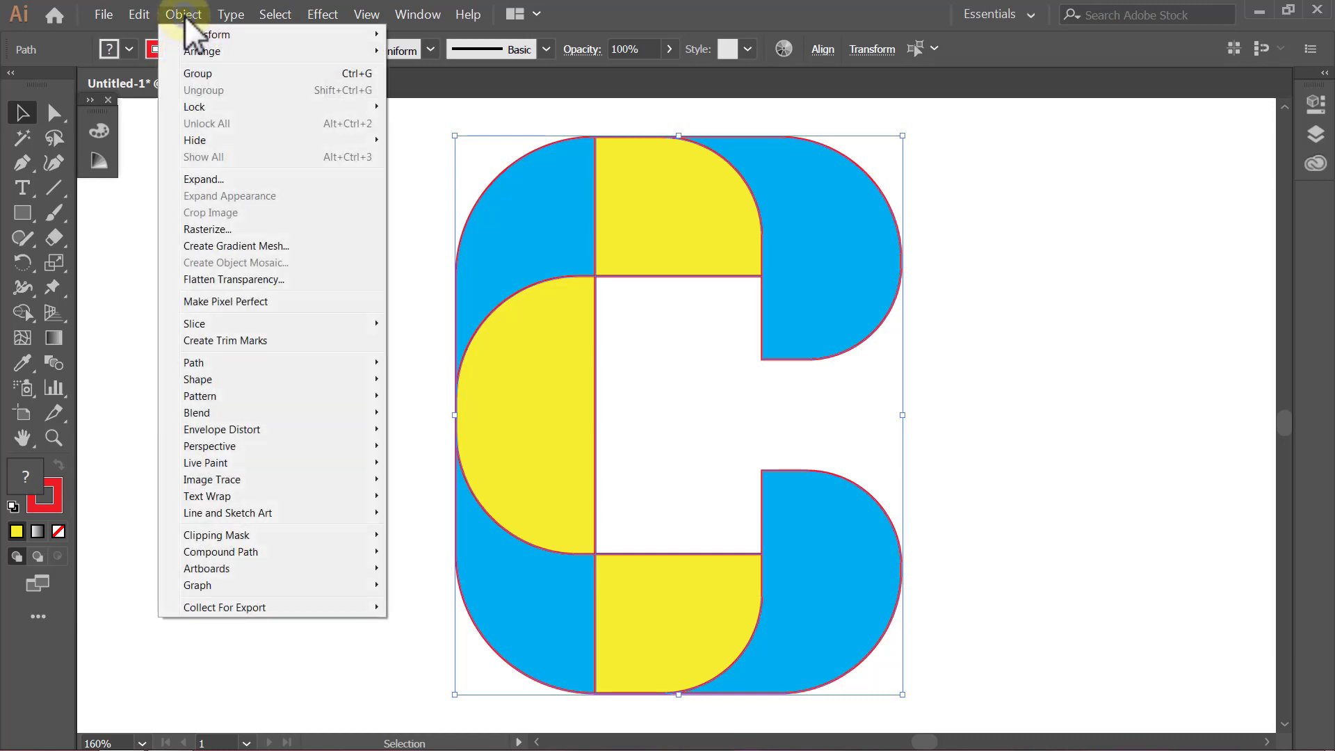
{"action": "left_click", "coordinate": [232, 73]}
{"action": "left_click", "coordinate": [240, 181]}
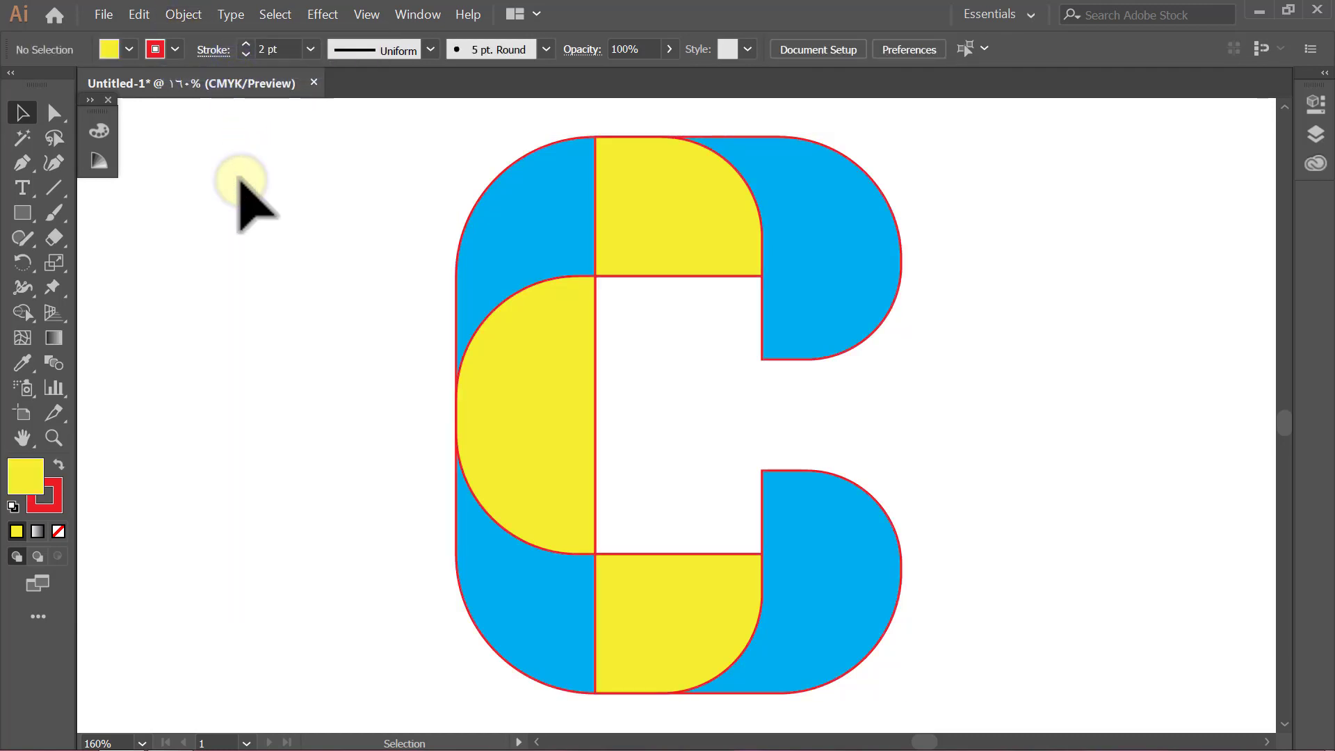
{"action": "key", "text": "ctrl+0"}
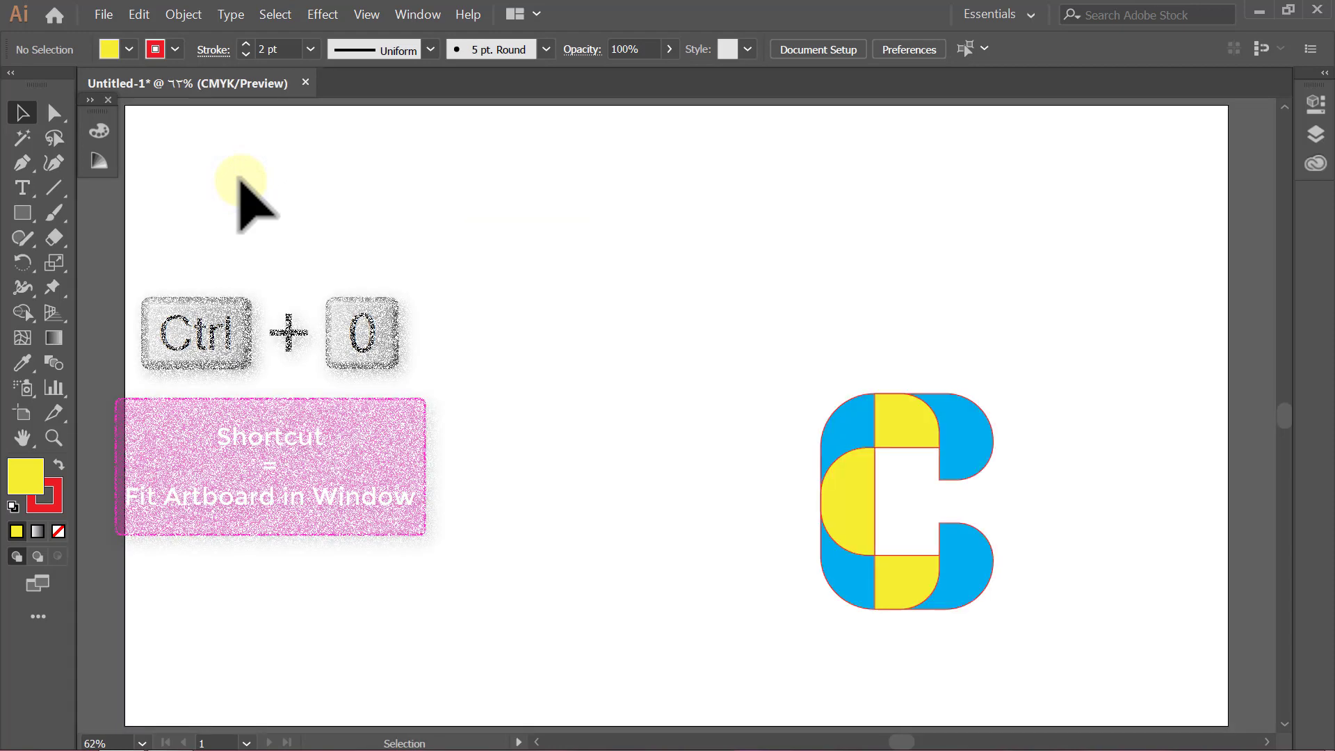
Step: Centre the C group horizontally and vertically on the artboard, then scale it up proportionally from its centre
{"action": "left_click", "coordinate": [911, 420]}
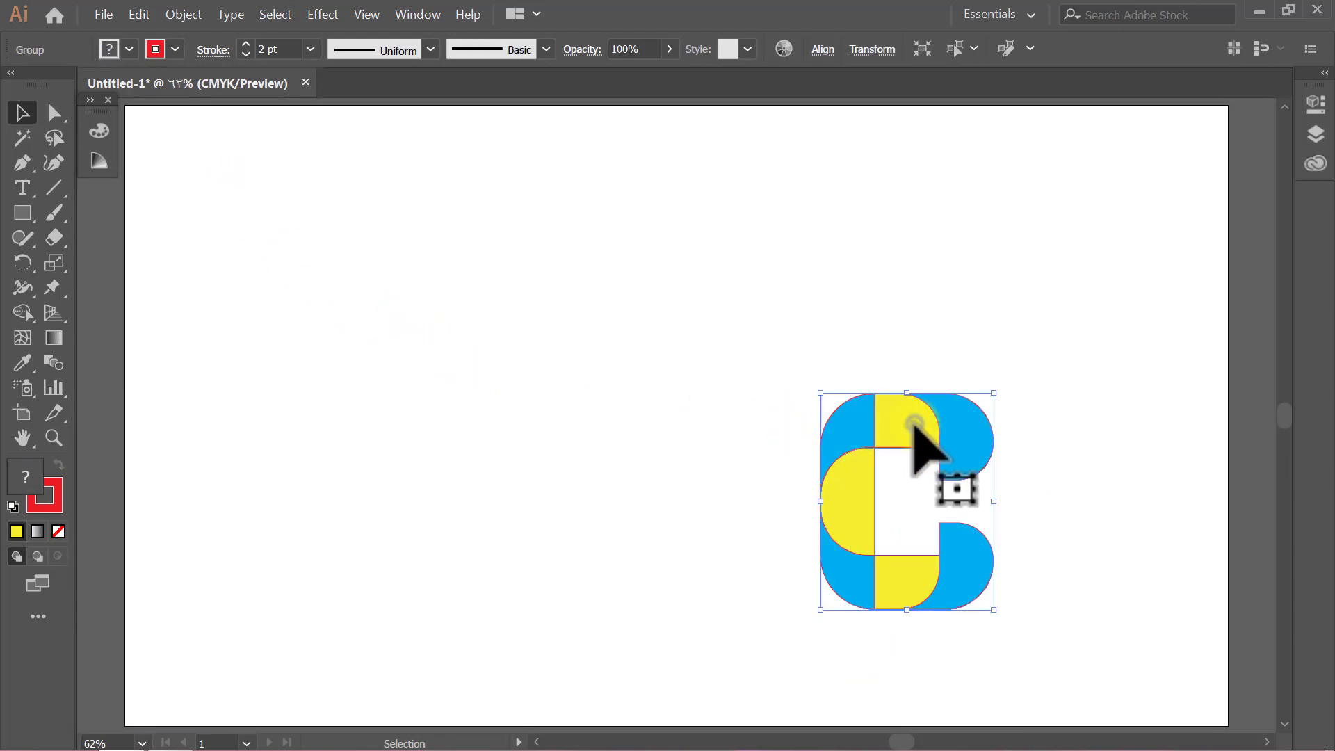
{"action": "left_click", "coordinate": [822, 51]}
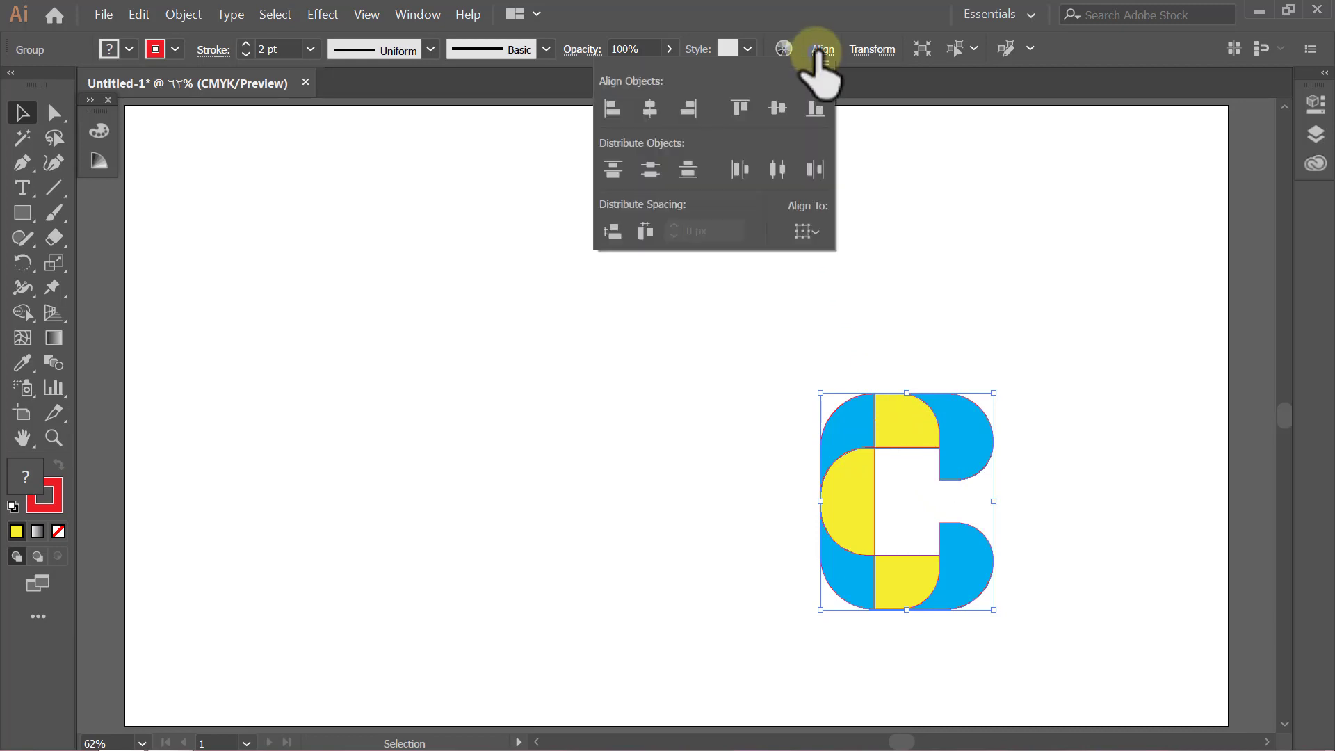
{"action": "left_click", "coordinate": [813, 231]}
{"action": "left_click", "coordinate": [856, 305]}
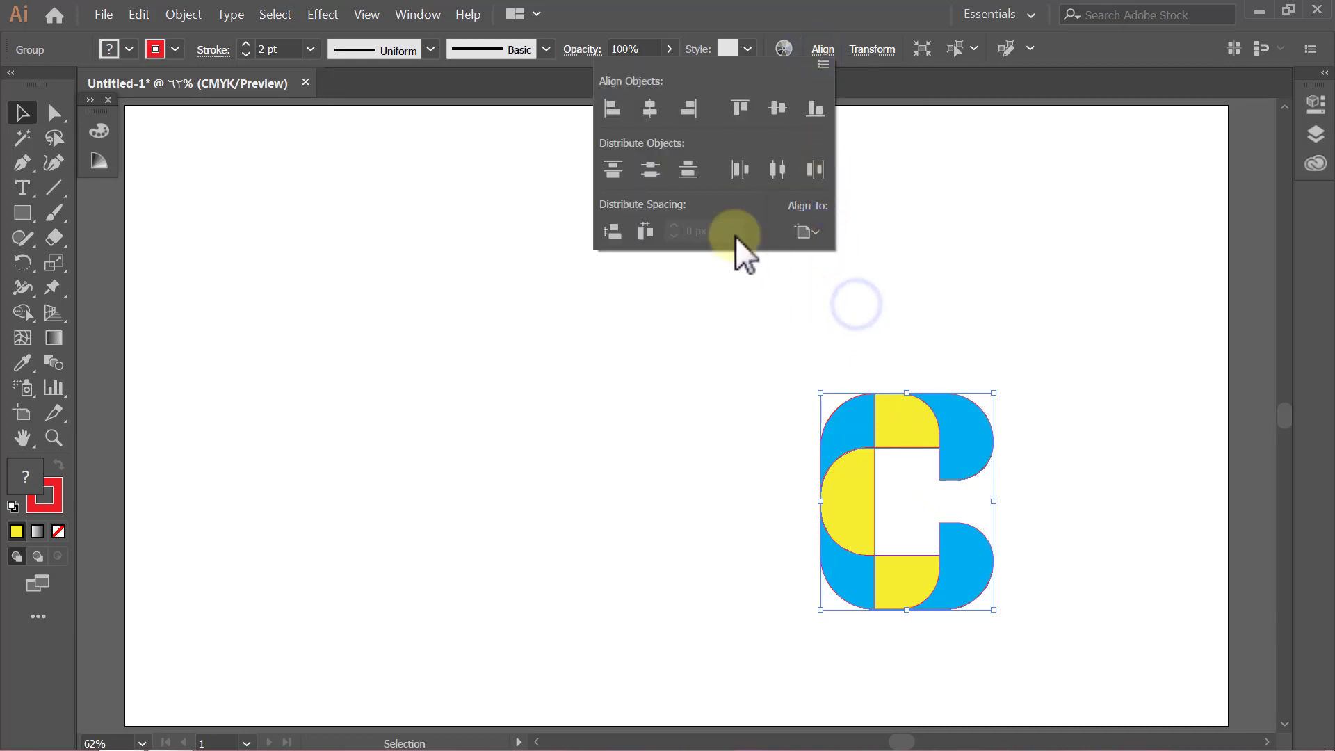
{"action": "left_click", "coordinate": [648, 108]}
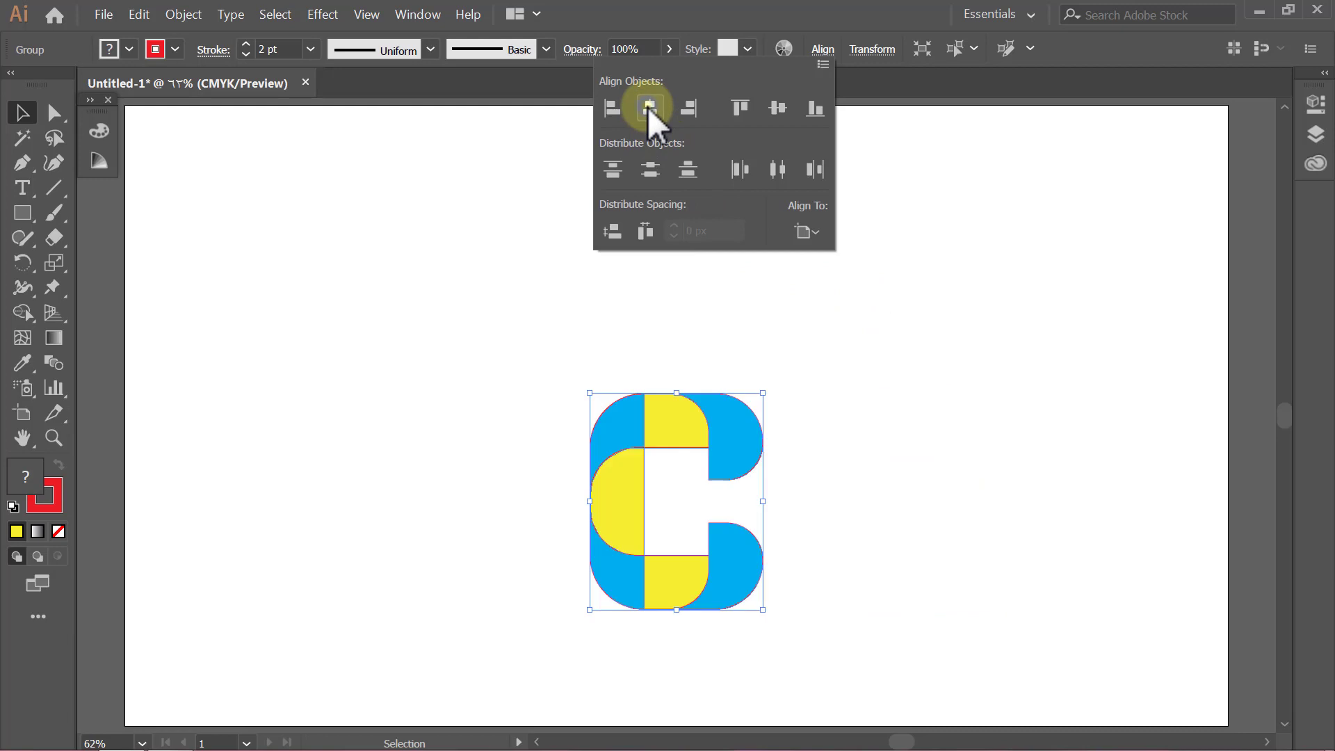
{"action": "left_click", "coordinate": [779, 109]}
{"action": "left_click", "coordinate": [822, 49]}
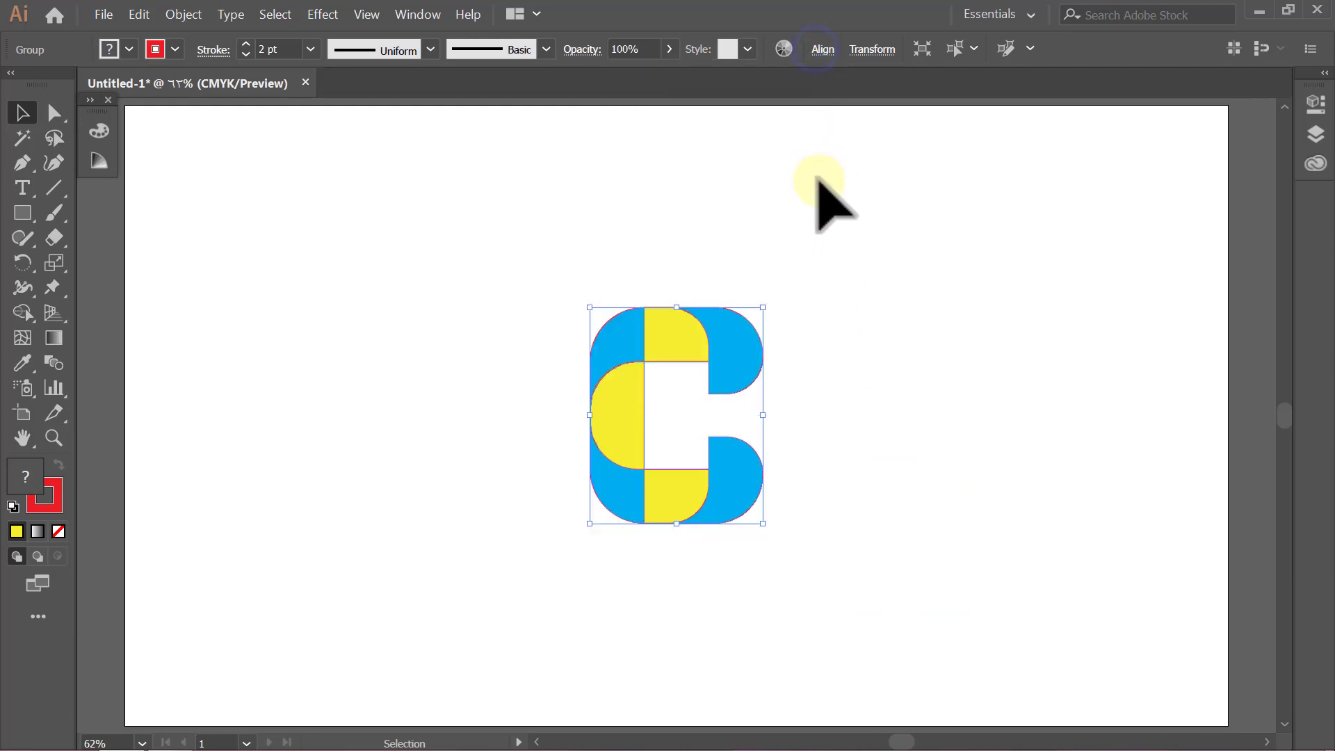
{"action": "left_click_drag", "start_coordinate": [763, 306], "coordinate": [960, 139]}
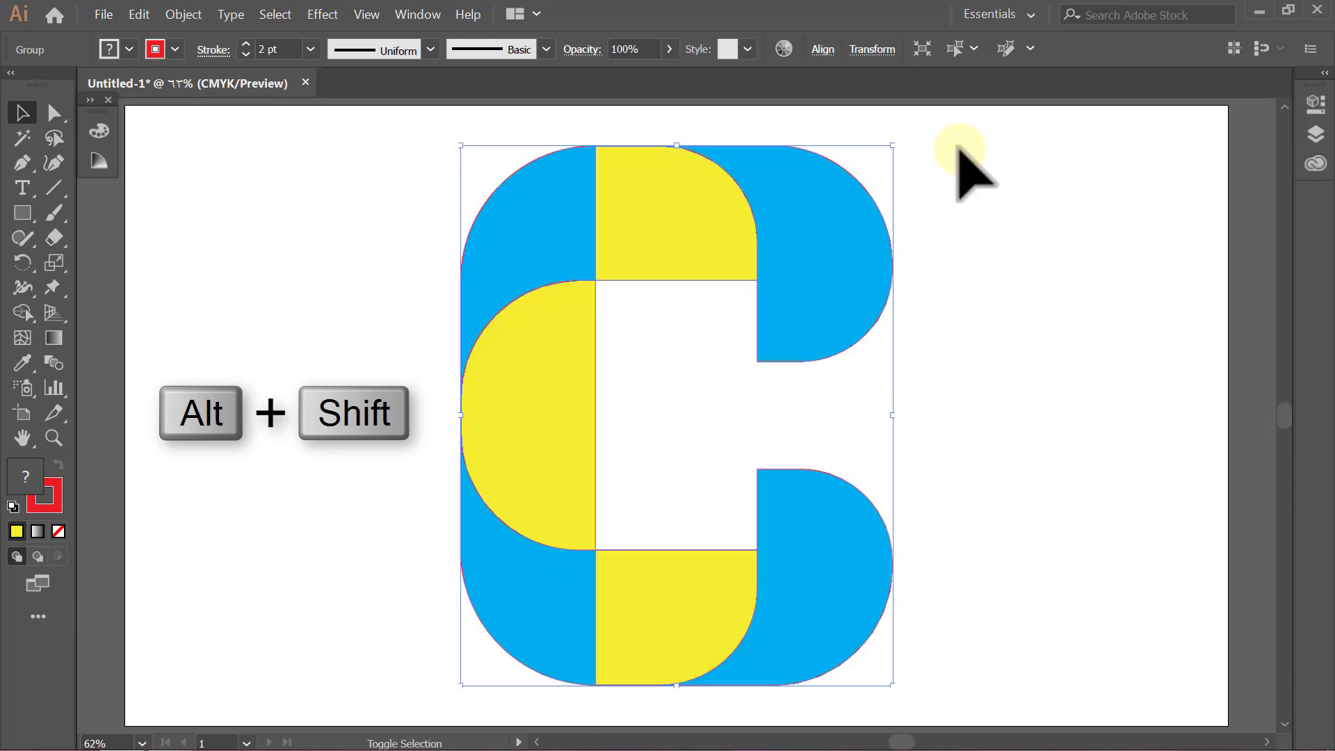
{"action": "left_click", "coordinate": [975, 228]}
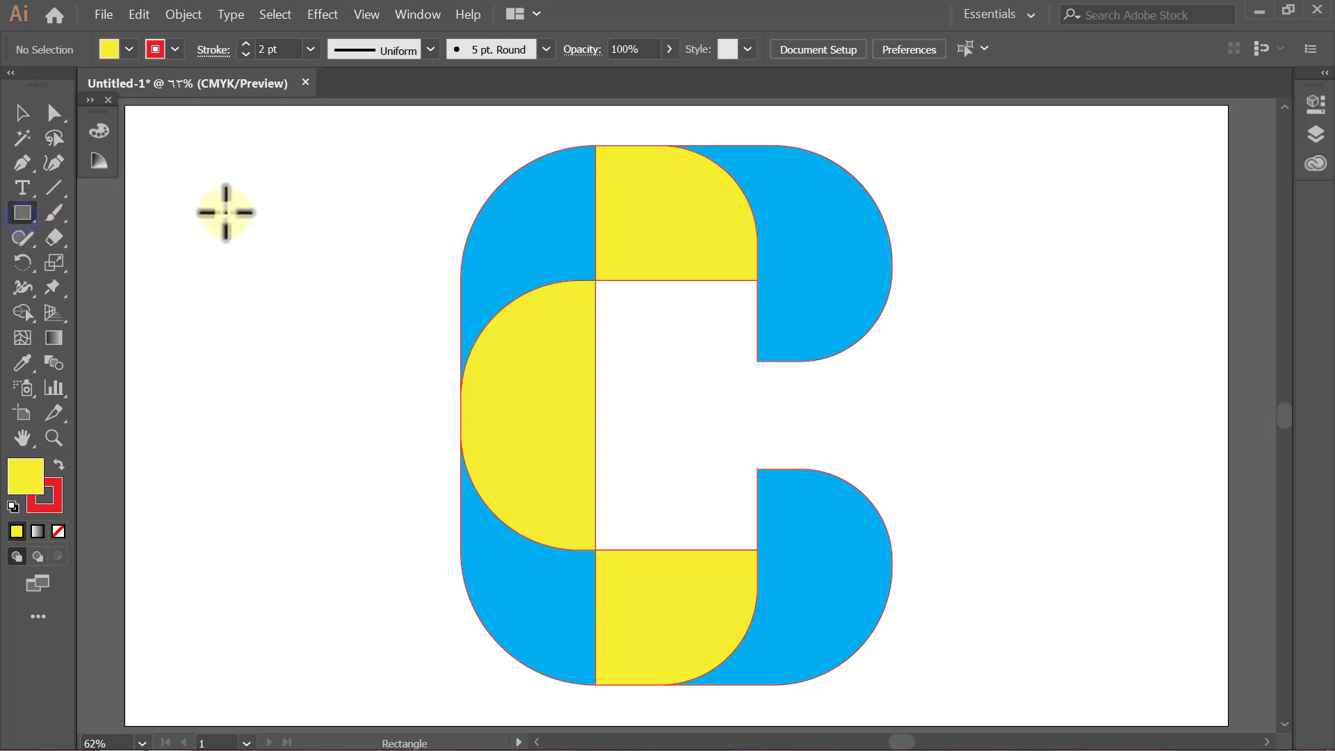
Step: Create a 2560 × 1440 px rectangle
{"action": "left_click", "coordinate": [254, 175]}
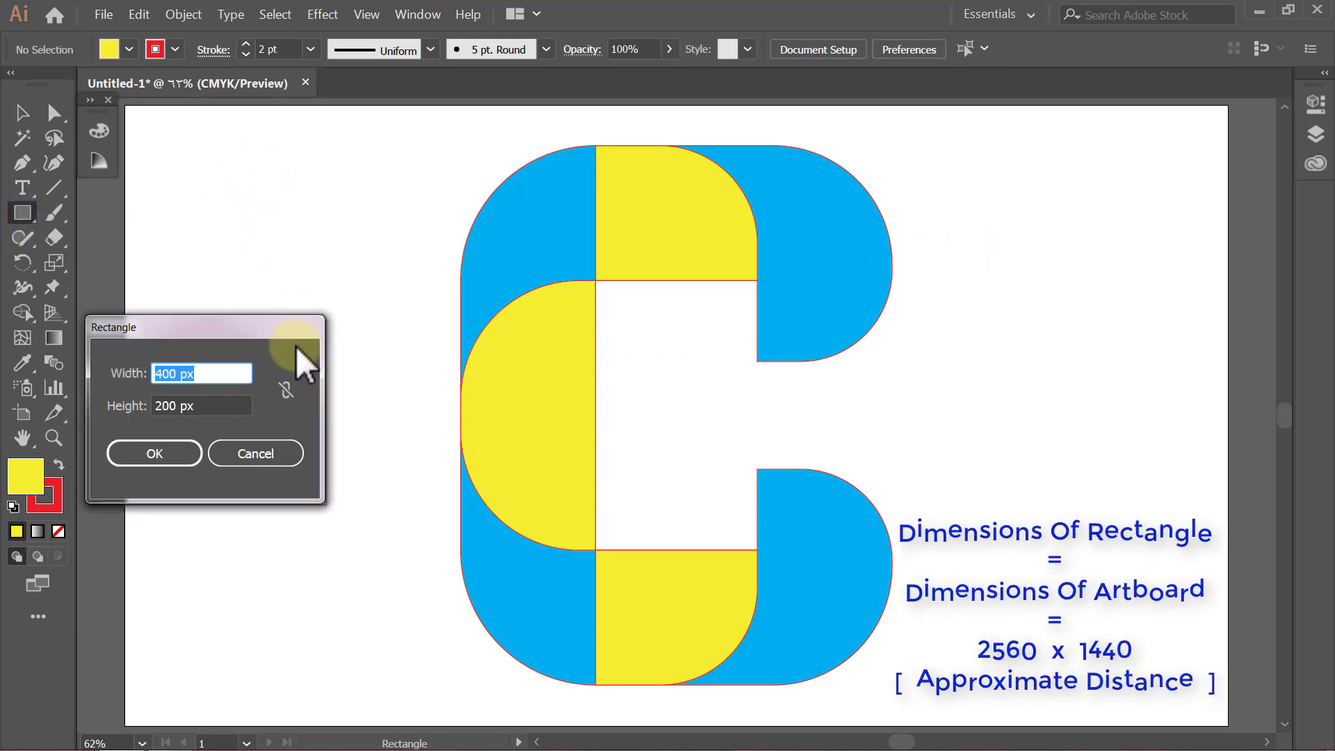
{"action": "type", "text": "256"}
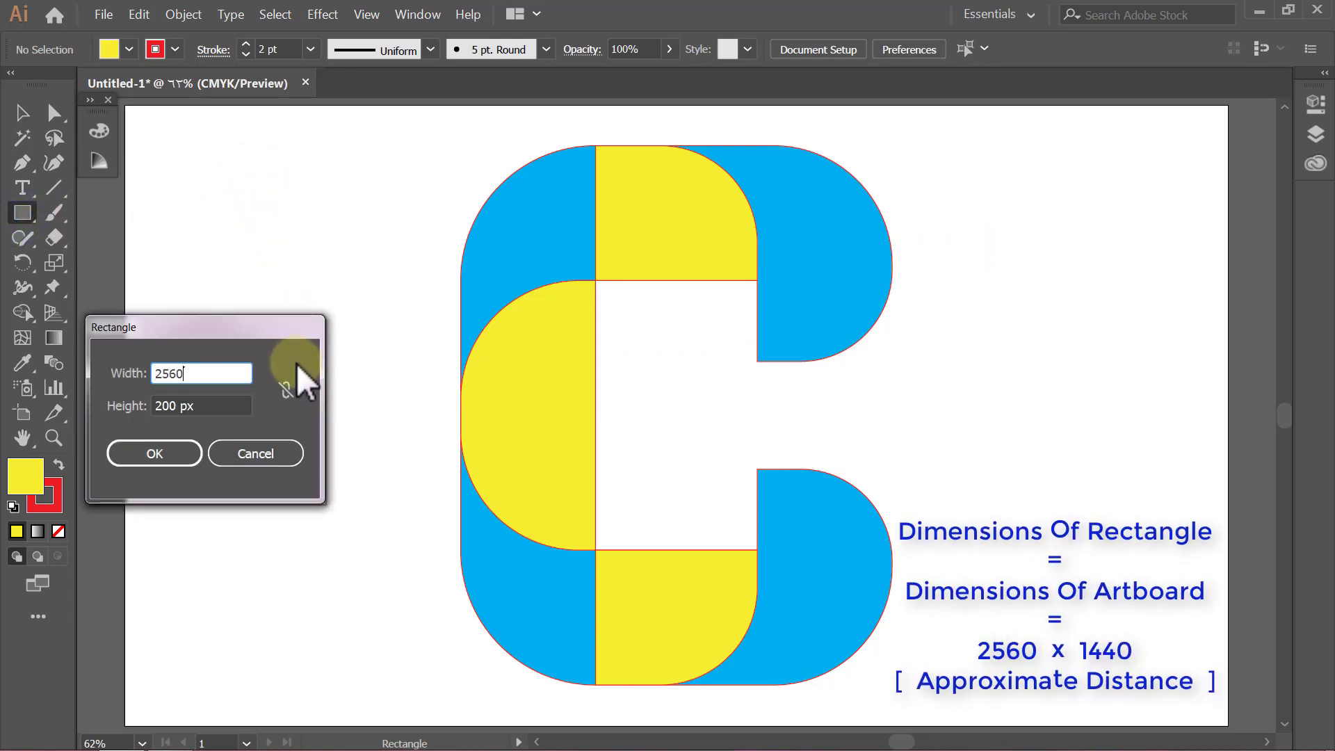
{"action": "type", "text": "0"}
{"action": "left_click", "coordinate": [189, 406]}
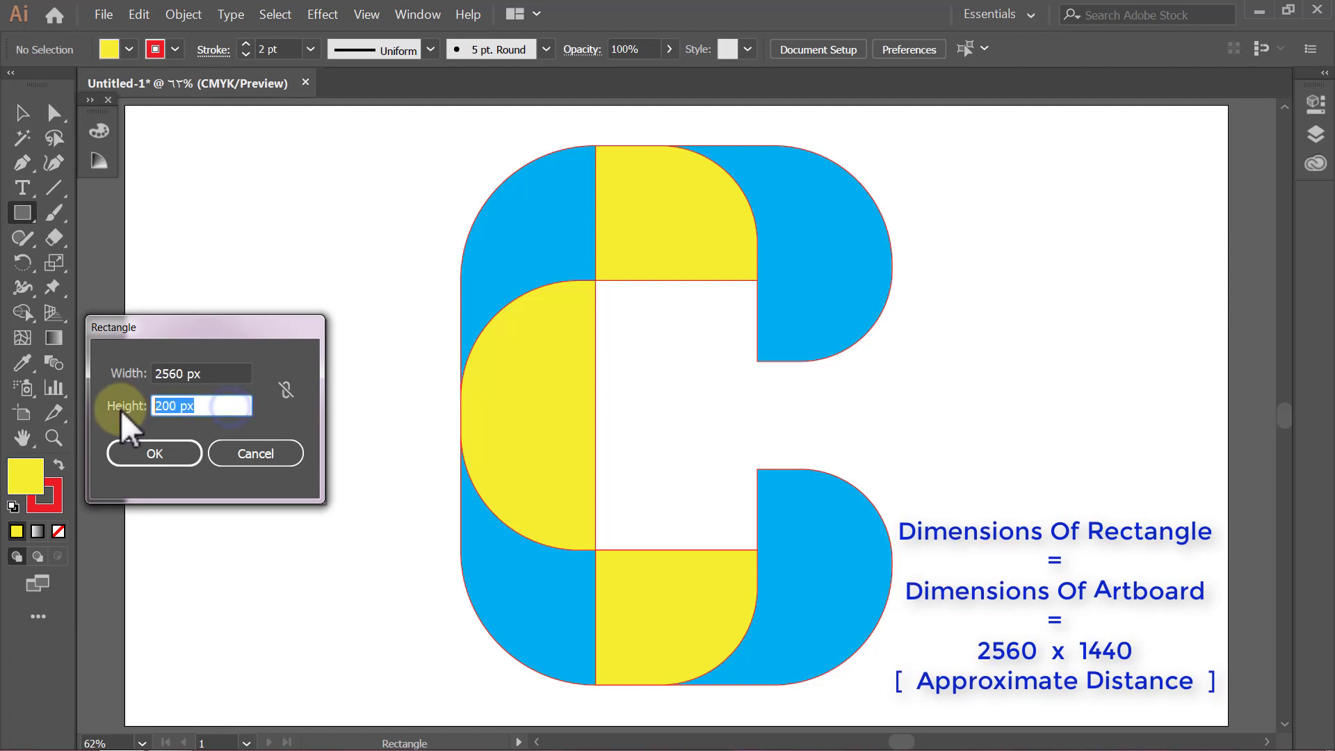
{"action": "type", "text": "1440"}
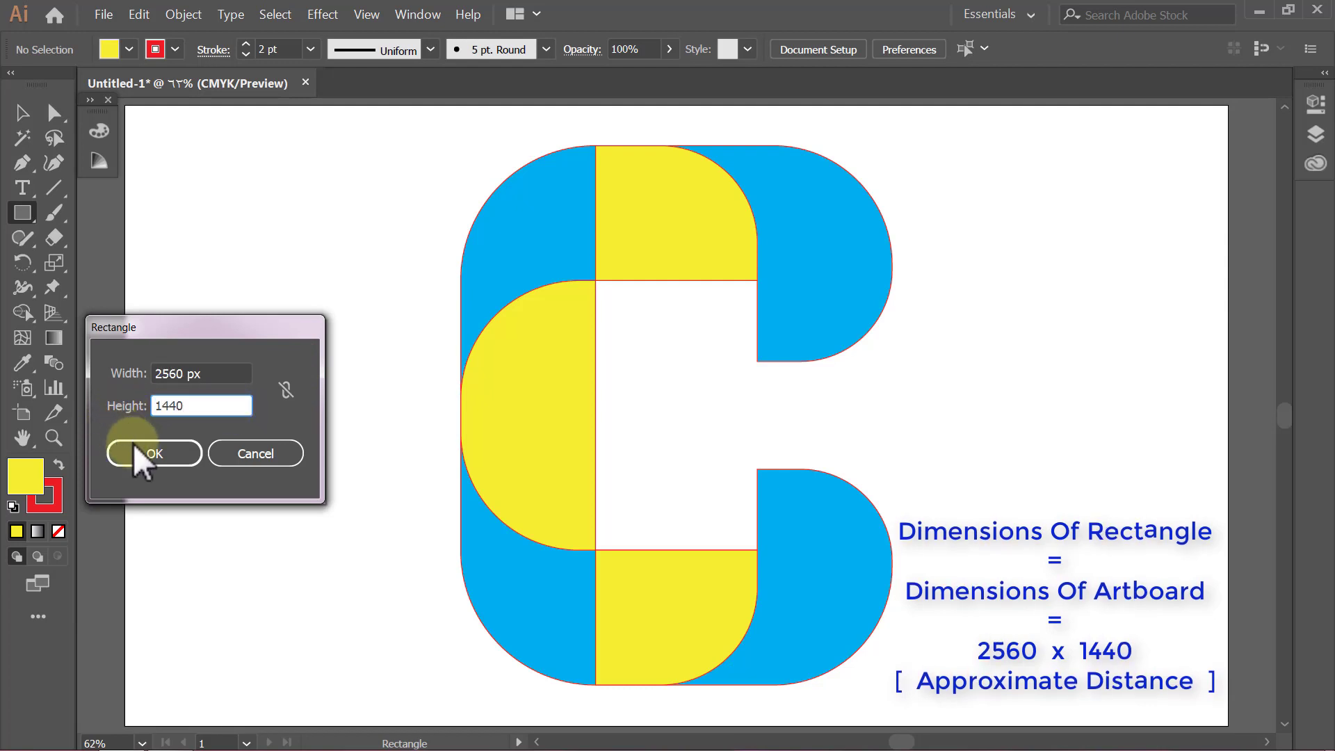
{"action": "left_click", "coordinate": [136, 450]}
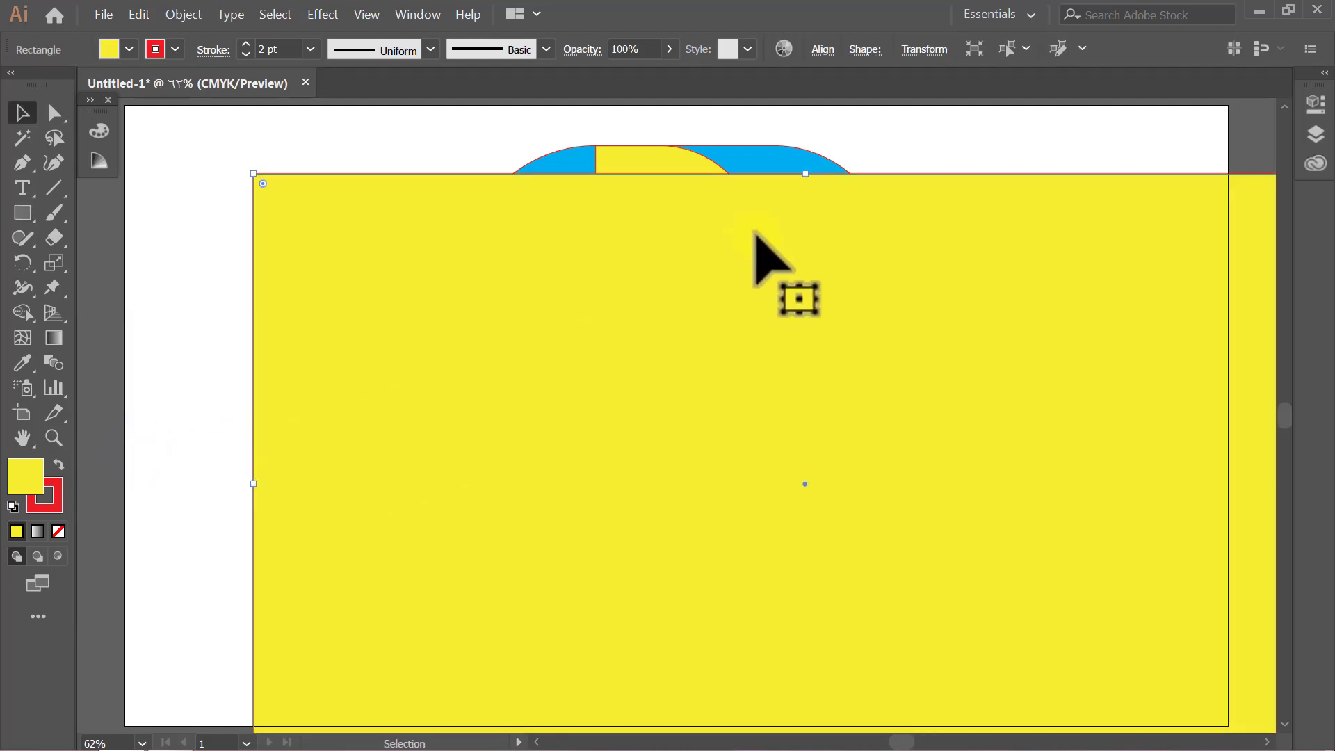
Step: Centre the rectangle on the artboard and send it behind the C pieces
{"action": "left_click", "coordinate": [822, 50]}
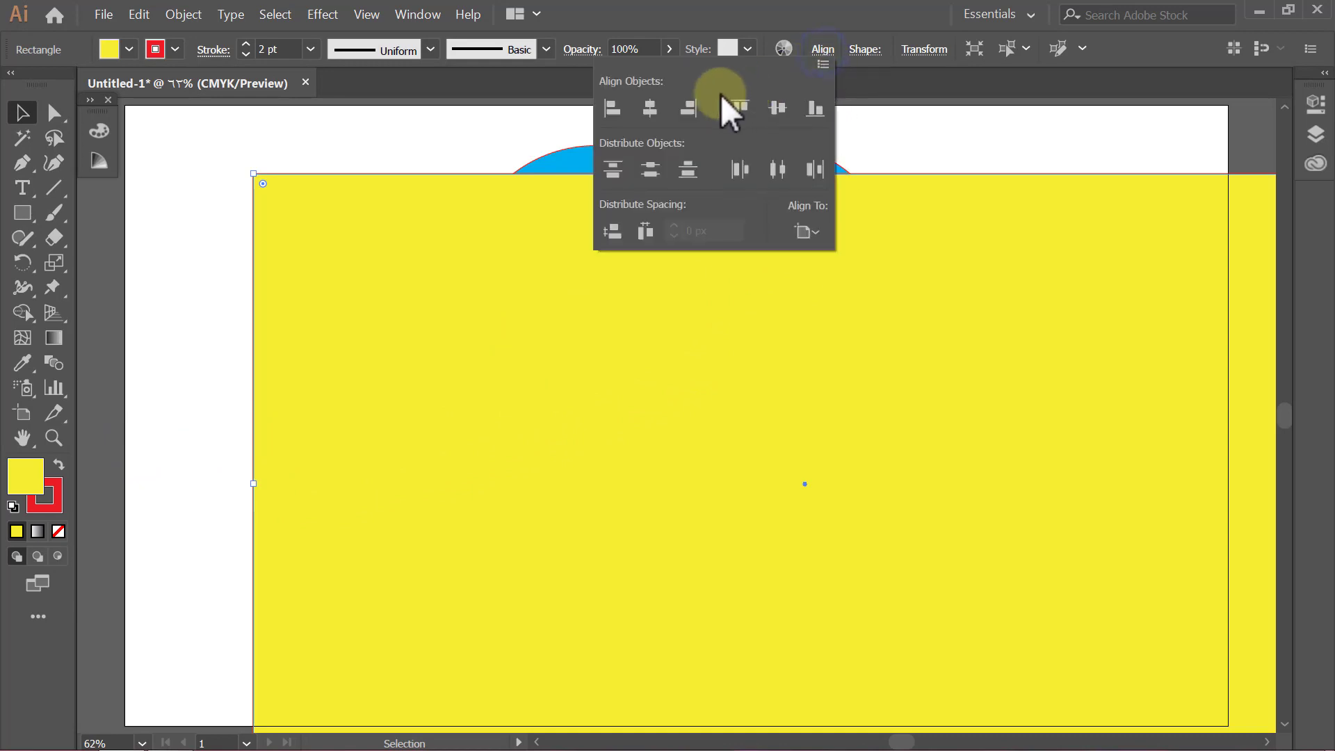
{"action": "left_click", "coordinate": [657, 111]}
{"action": "left_click", "coordinate": [780, 110]}
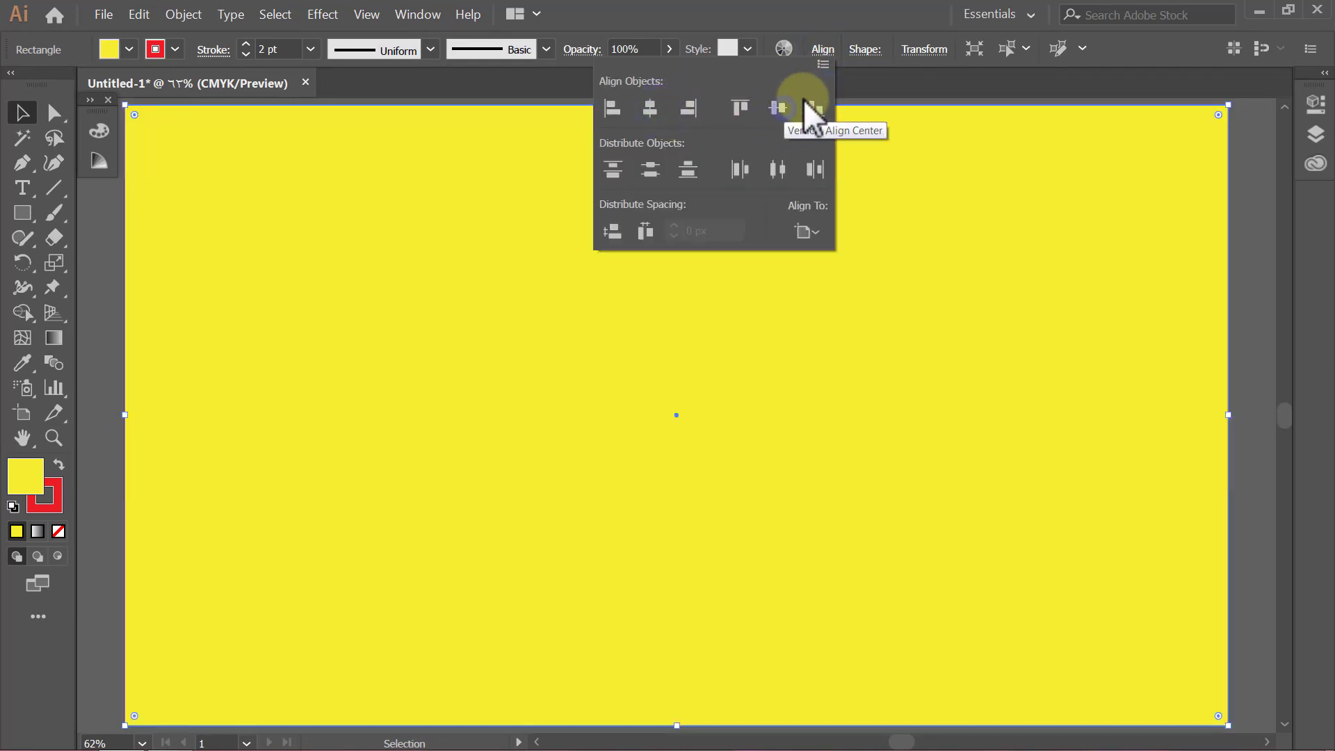
{"action": "left_click", "coordinate": [822, 50]}
{"action": "key", "text": "ctrl+bracketleft"}
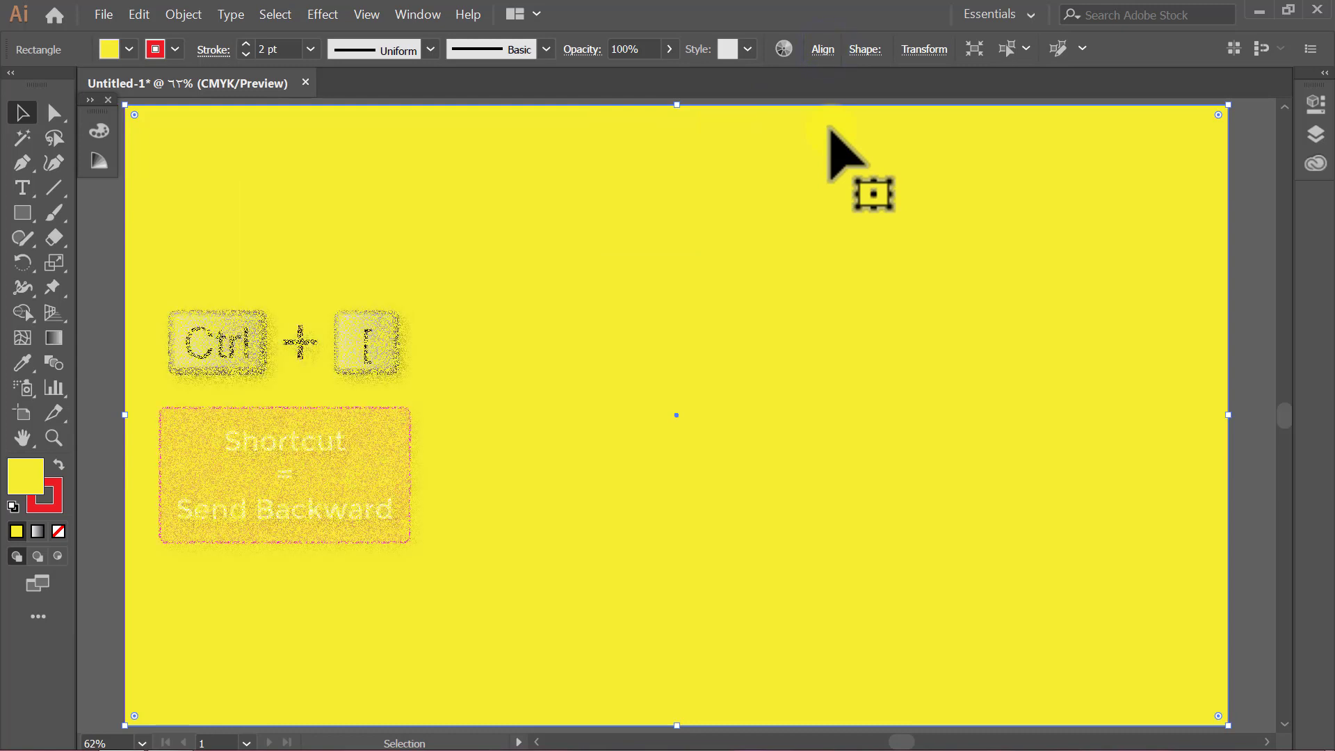
{"action": "key", "text": "ctrl+bracketleft"}
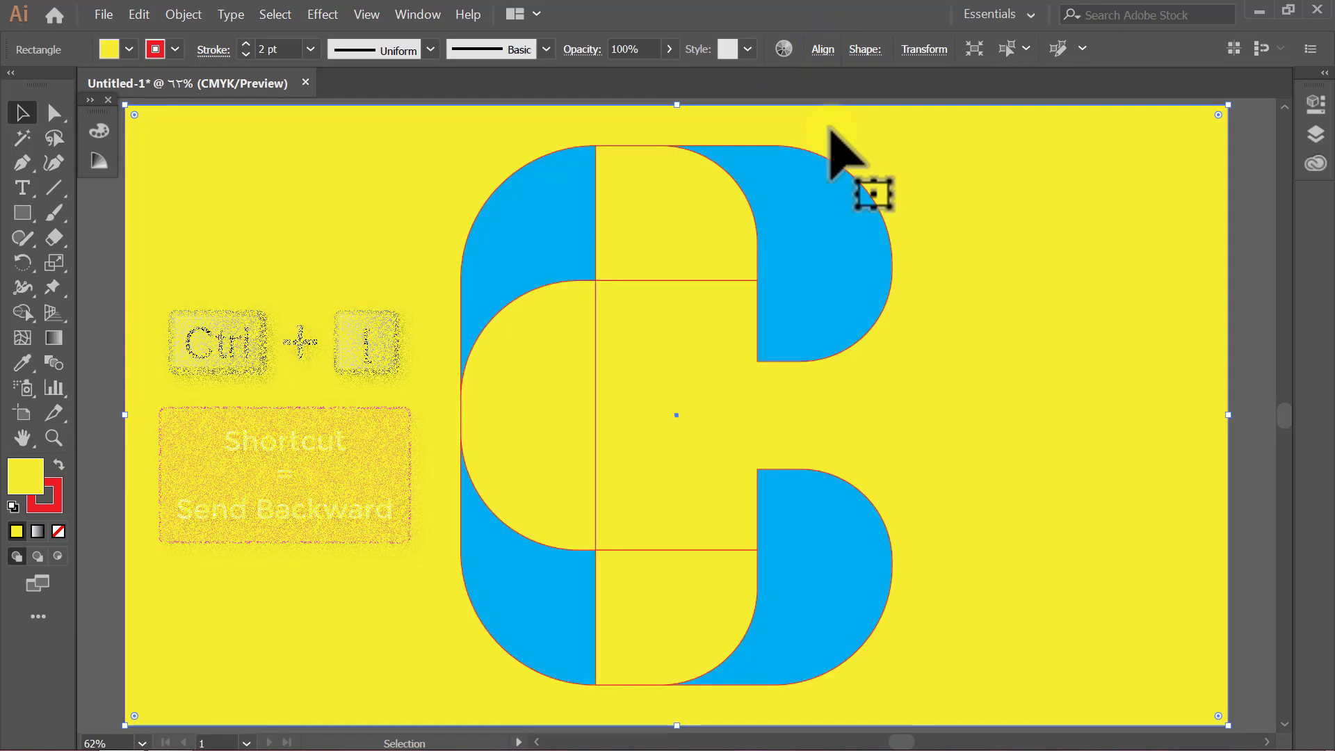
Step: Remove the background rectangle's outline and fill it with a radial gradient
{"action": "left_click", "coordinate": [174, 49]}
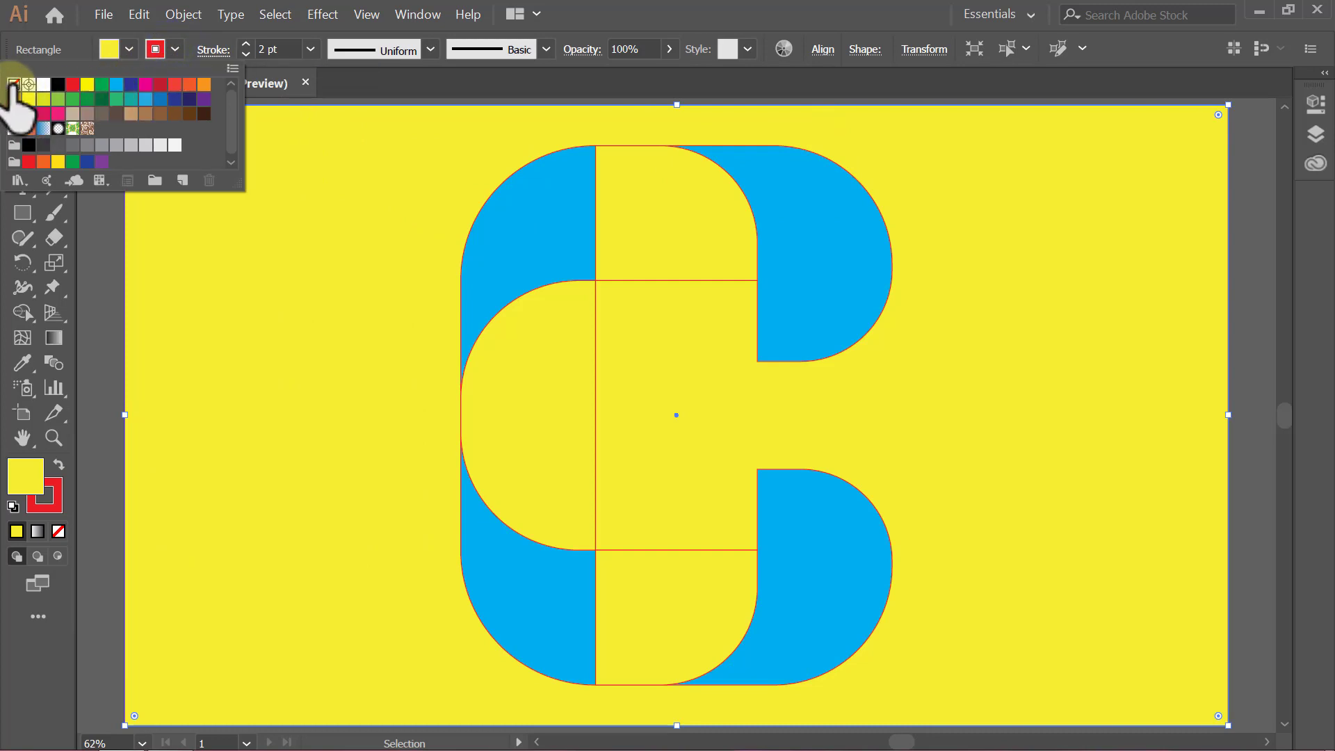
{"action": "left_click", "coordinate": [13, 85]}
{"action": "left_click", "coordinate": [175, 50]}
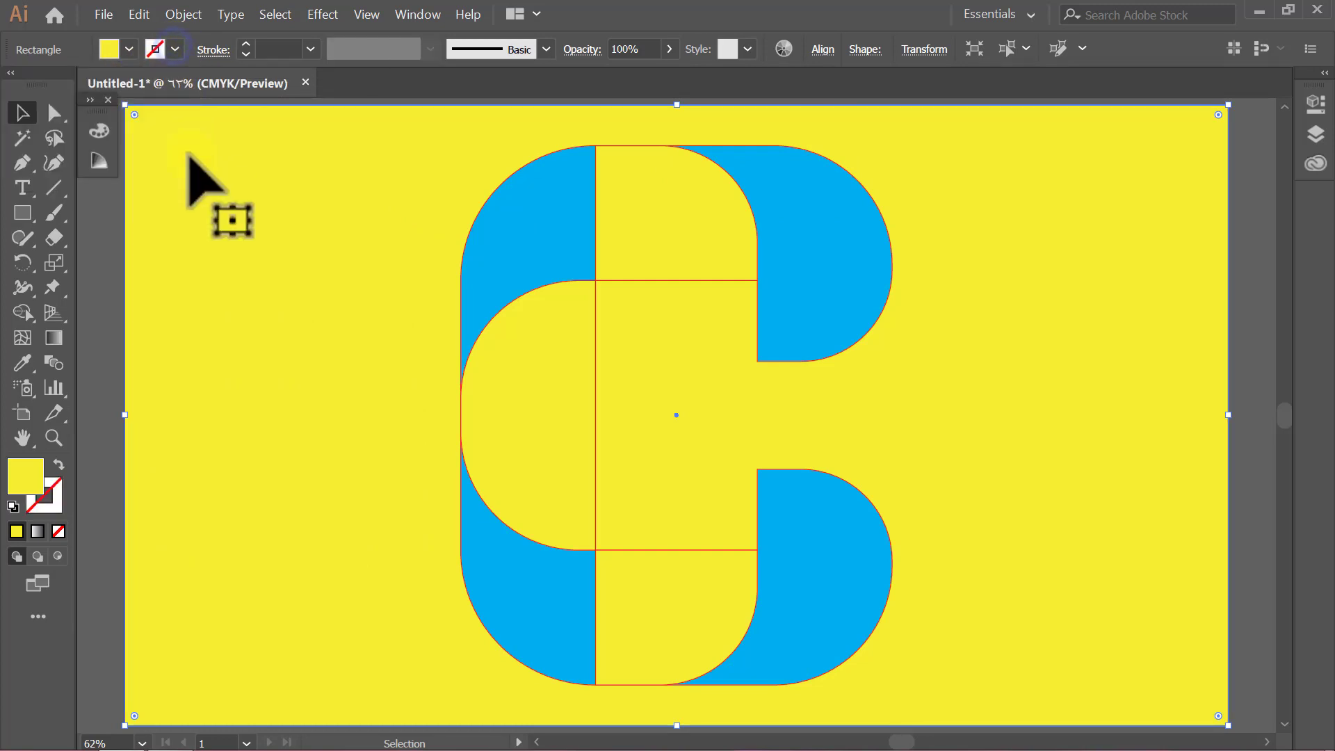
{"action": "double_click", "coordinate": [54, 338]}
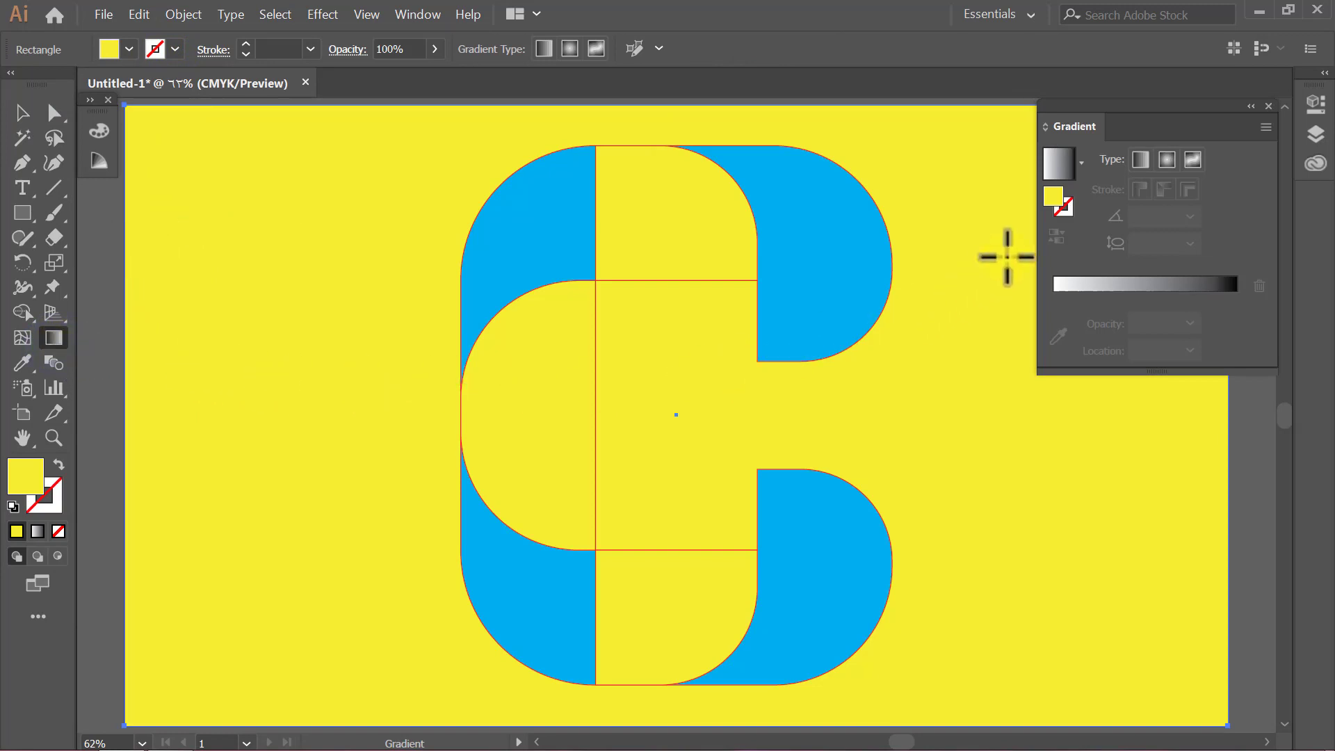
{"action": "left_click", "coordinate": [1171, 167]}
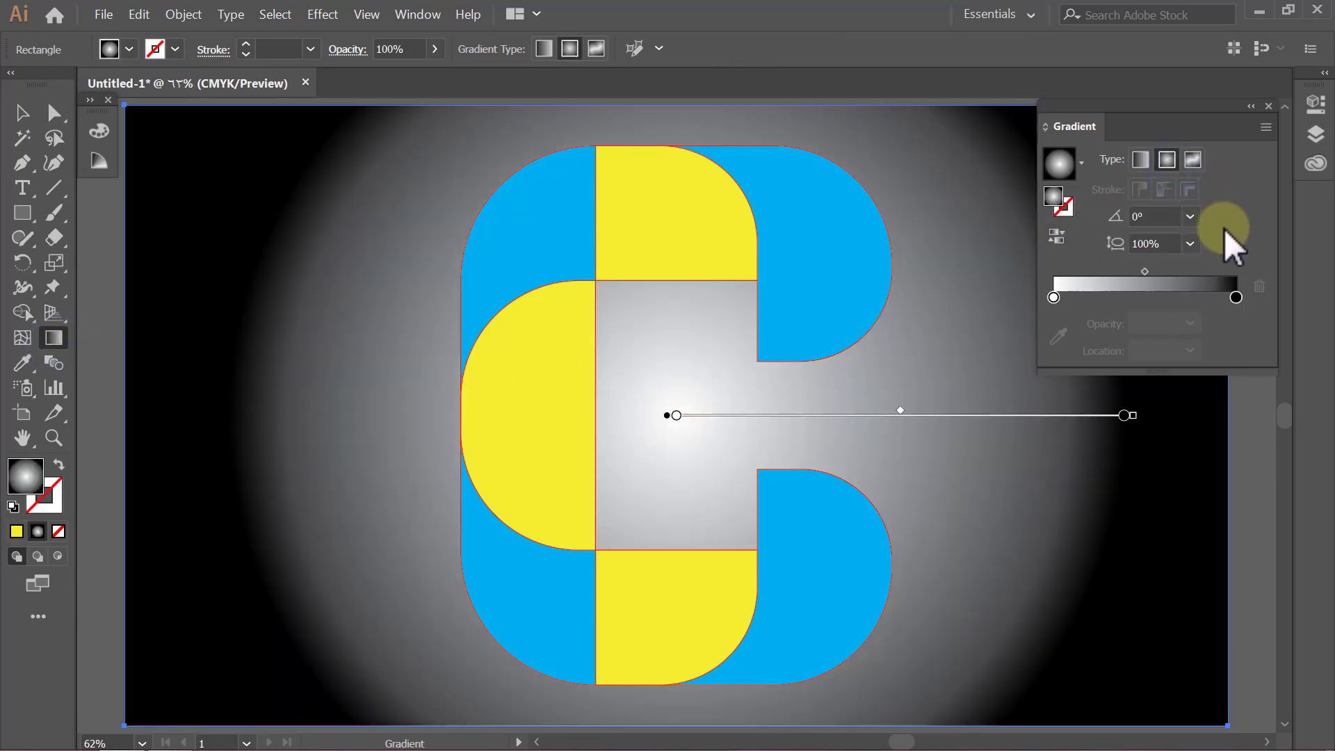
Step: Set the gradient's centre stop to deep yellow, RGB 255, 205, 5
{"action": "double_click", "coordinate": [1053, 298]}
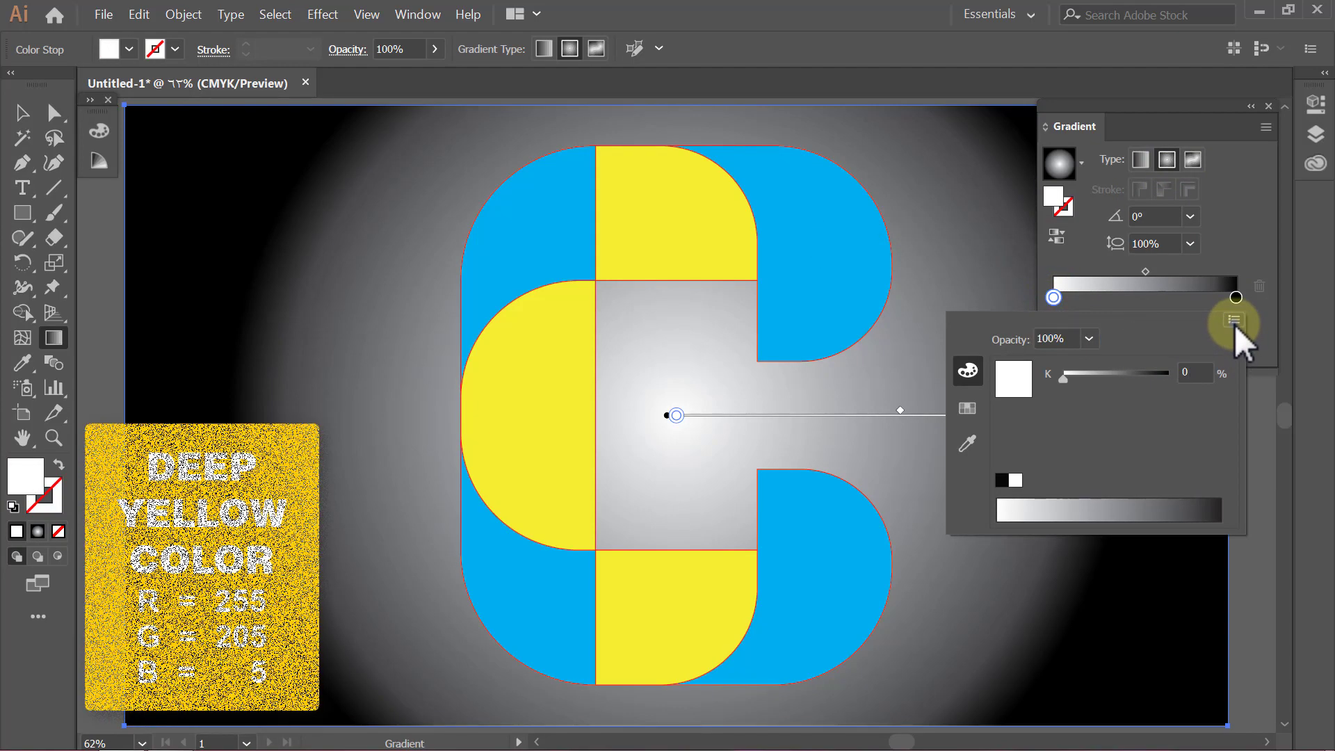
{"action": "left_click", "coordinate": [1234, 319]}
{"action": "left_click", "coordinate": [1174, 339]}
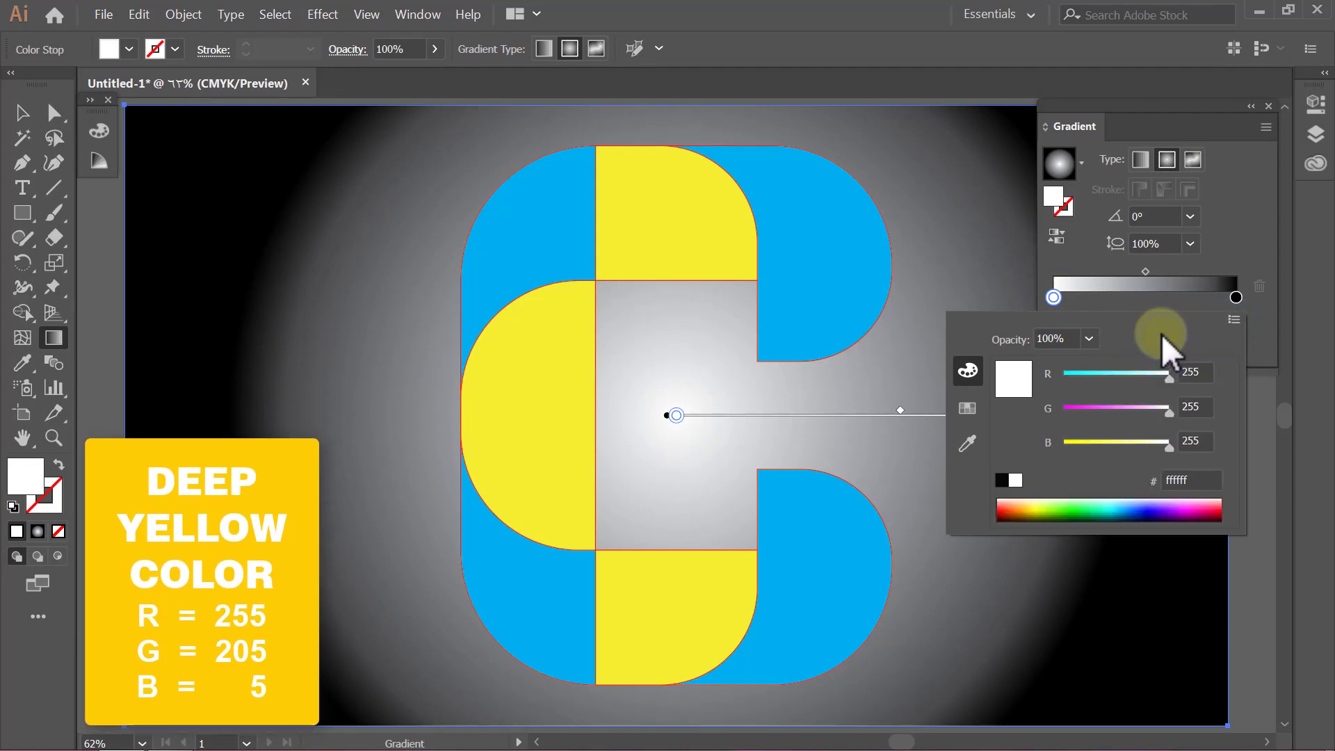
{"action": "double_click", "coordinate": [1201, 408]}
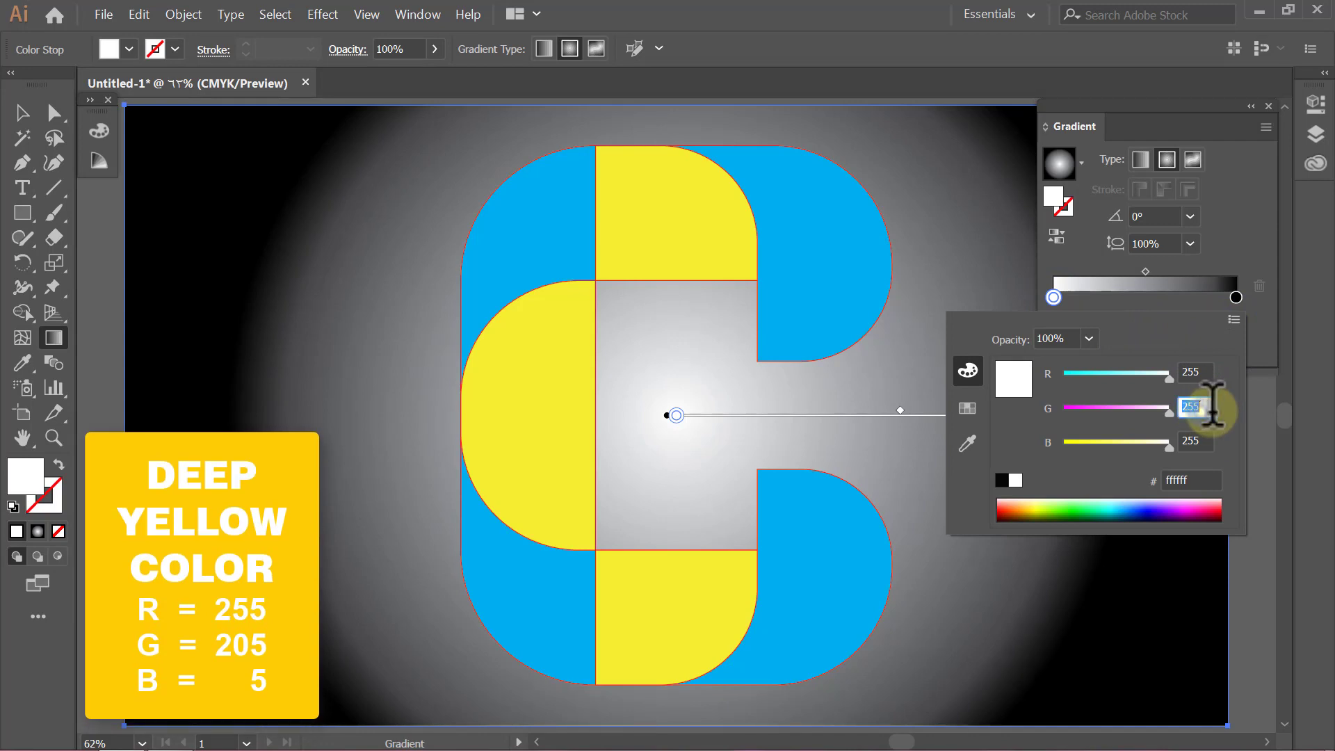
{"action": "type", "text": "205"}
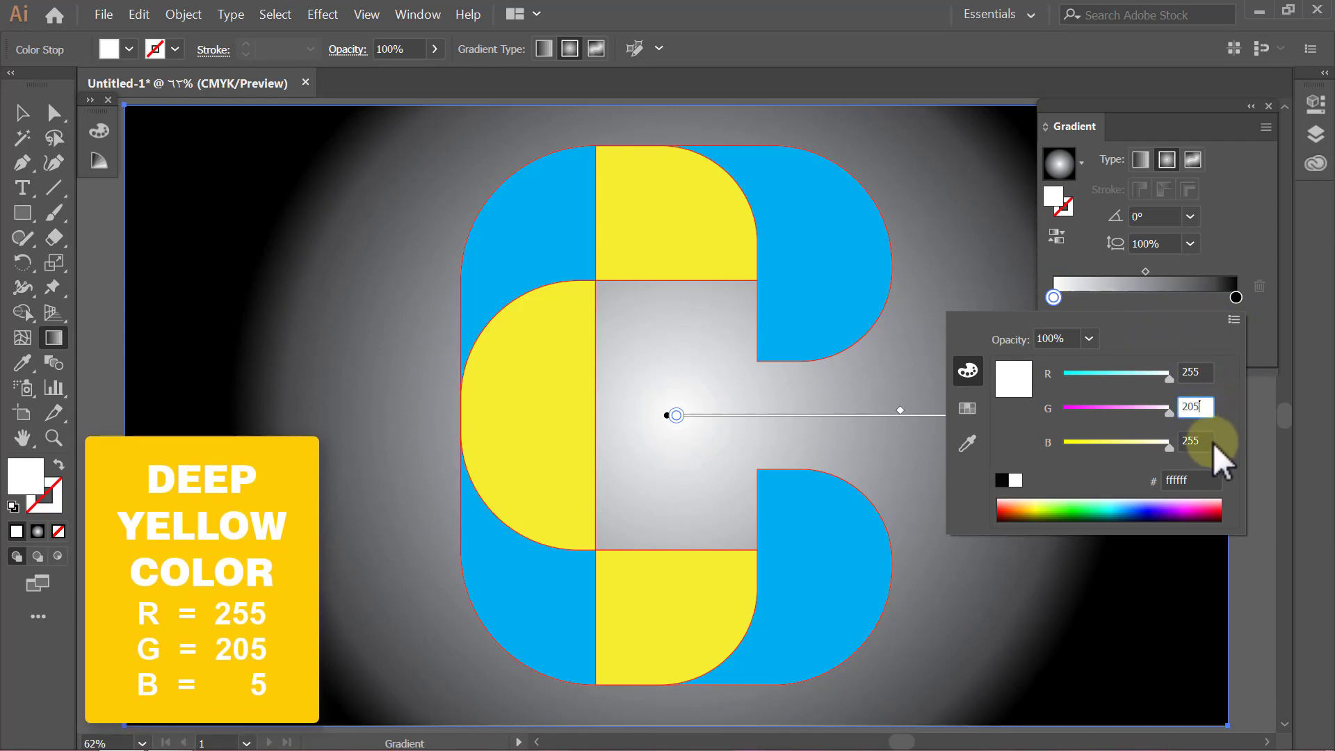
{"action": "key", "text": "Tab"}
{"action": "type", "text": "5"}
{"action": "key", "text": "Return"}
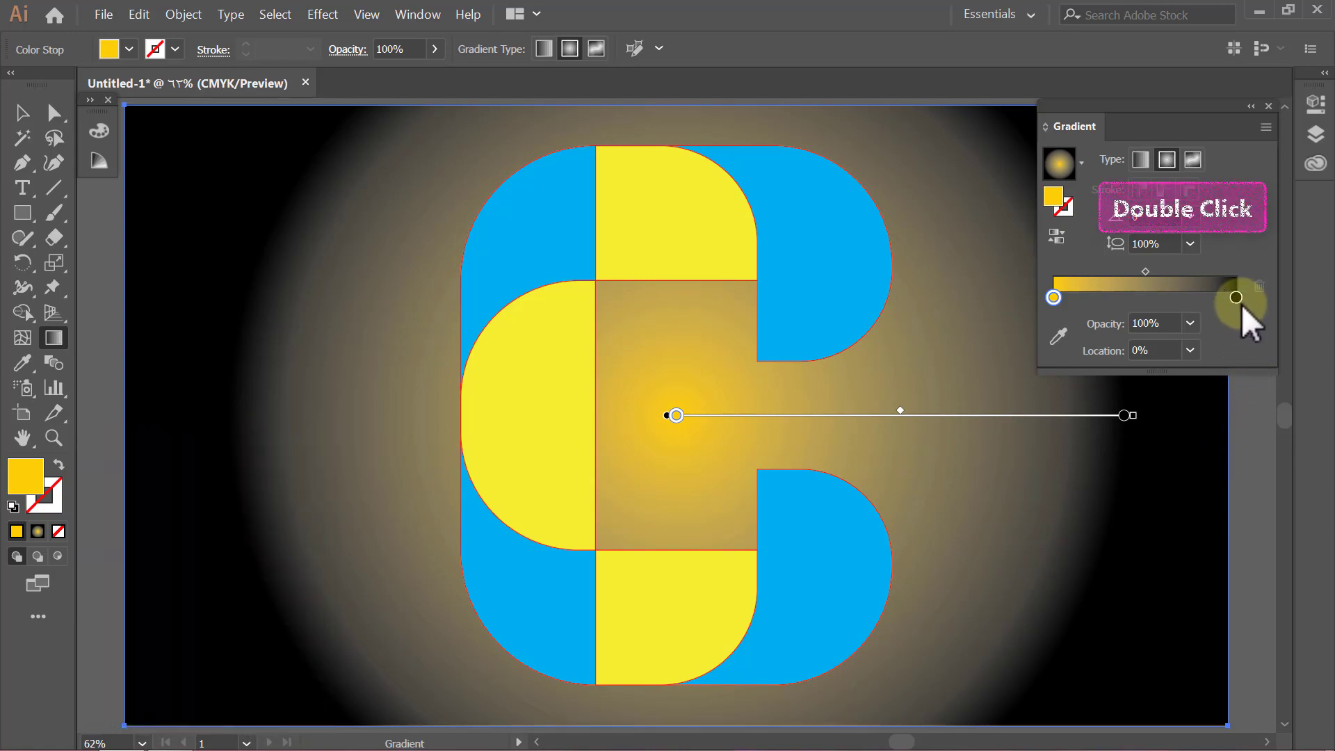
Step: Switch the outer gradient stop to RGB and enter walnut red 101 and green 54
{"action": "double_click", "coordinate": [1239, 301]}
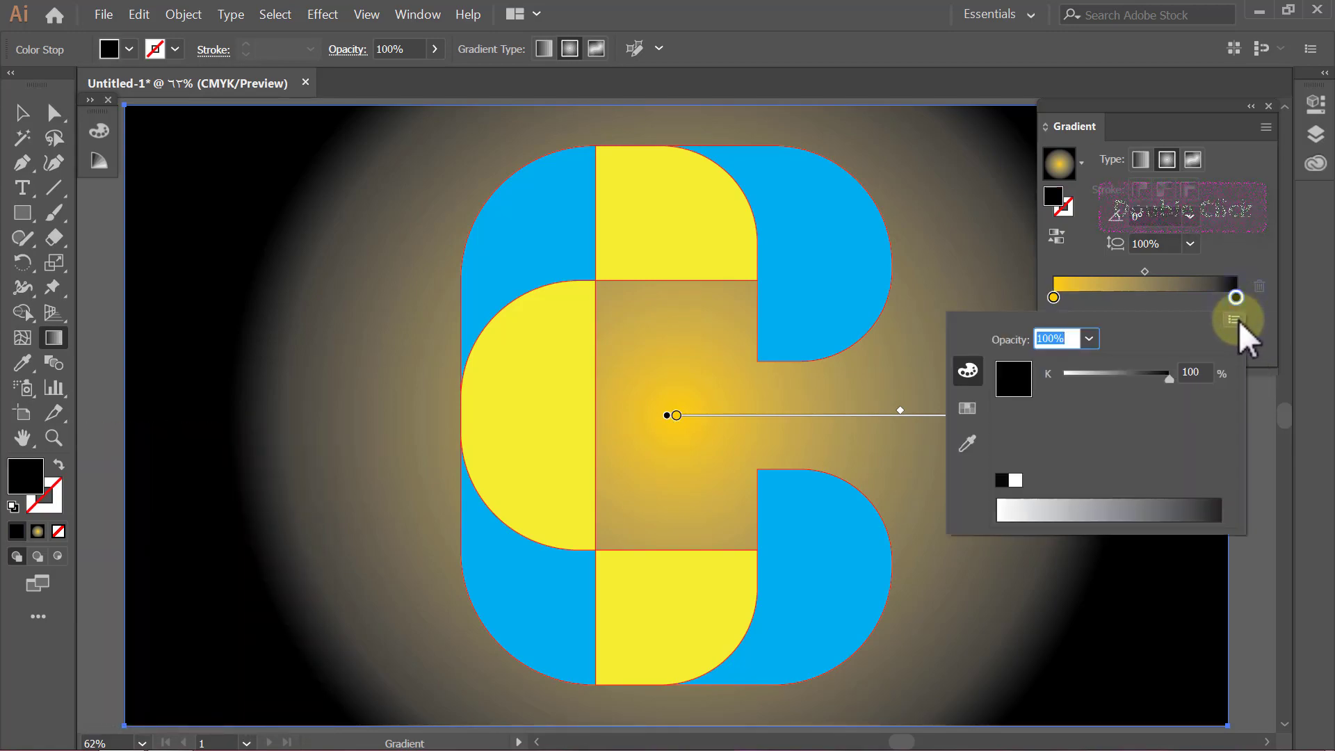
{"action": "left_click", "coordinate": [1235, 320]}
{"action": "left_click", "coordinate": [1182, 340]}
{"action": "type", "text": "101"}
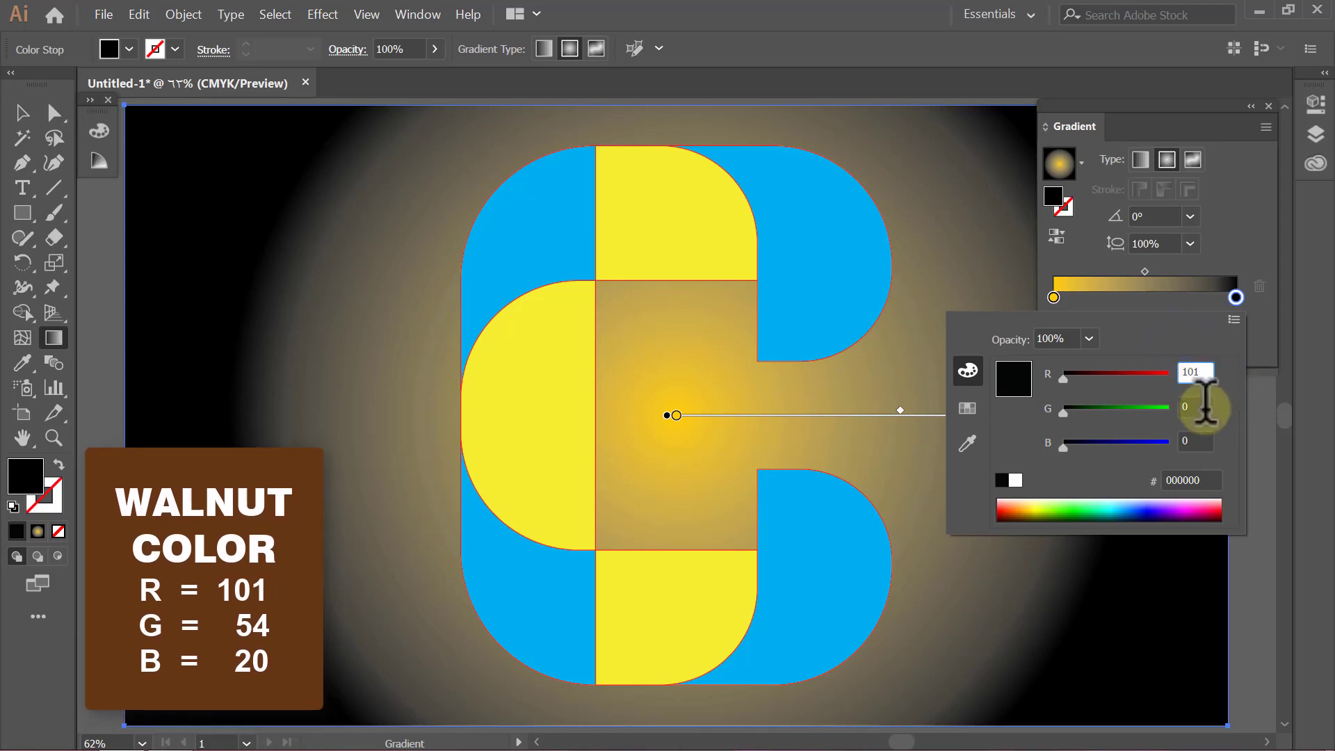
{"action": "left_click", "coordinate": [1210, 408]}
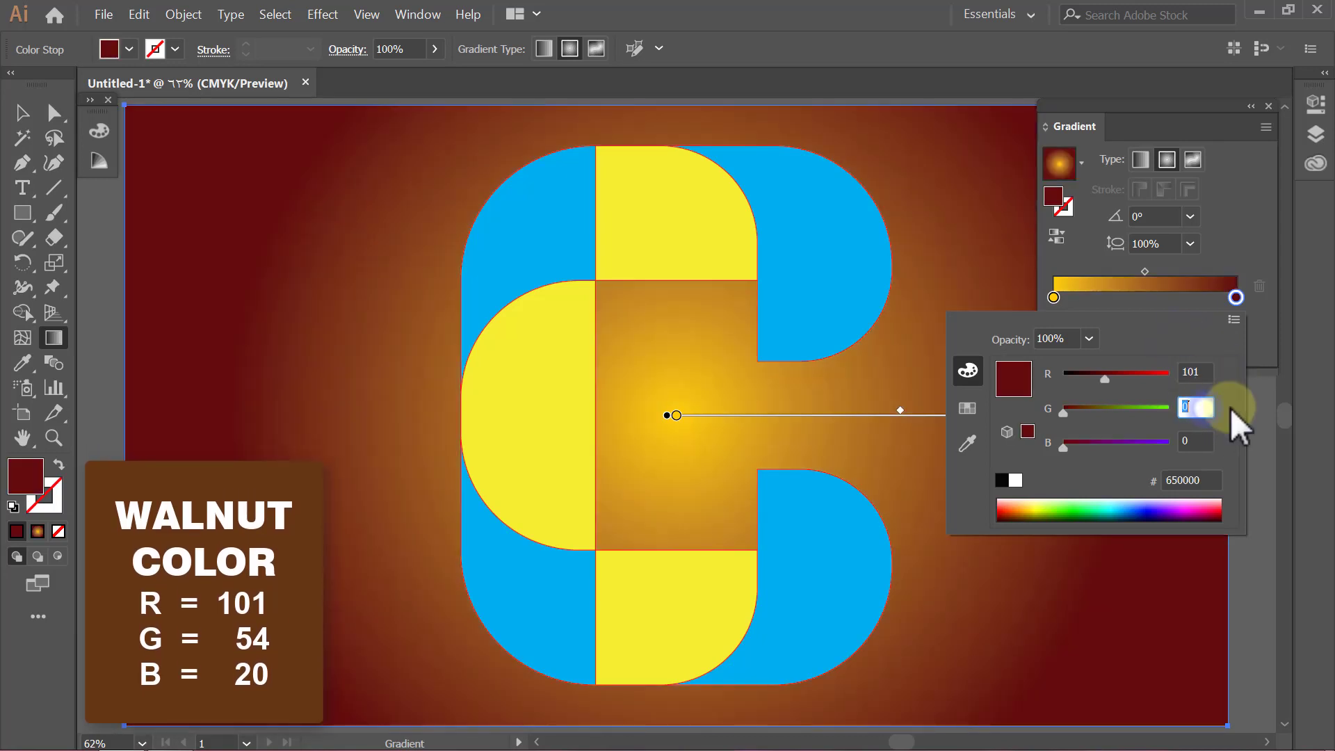
{"action": "type", "text": "54"}
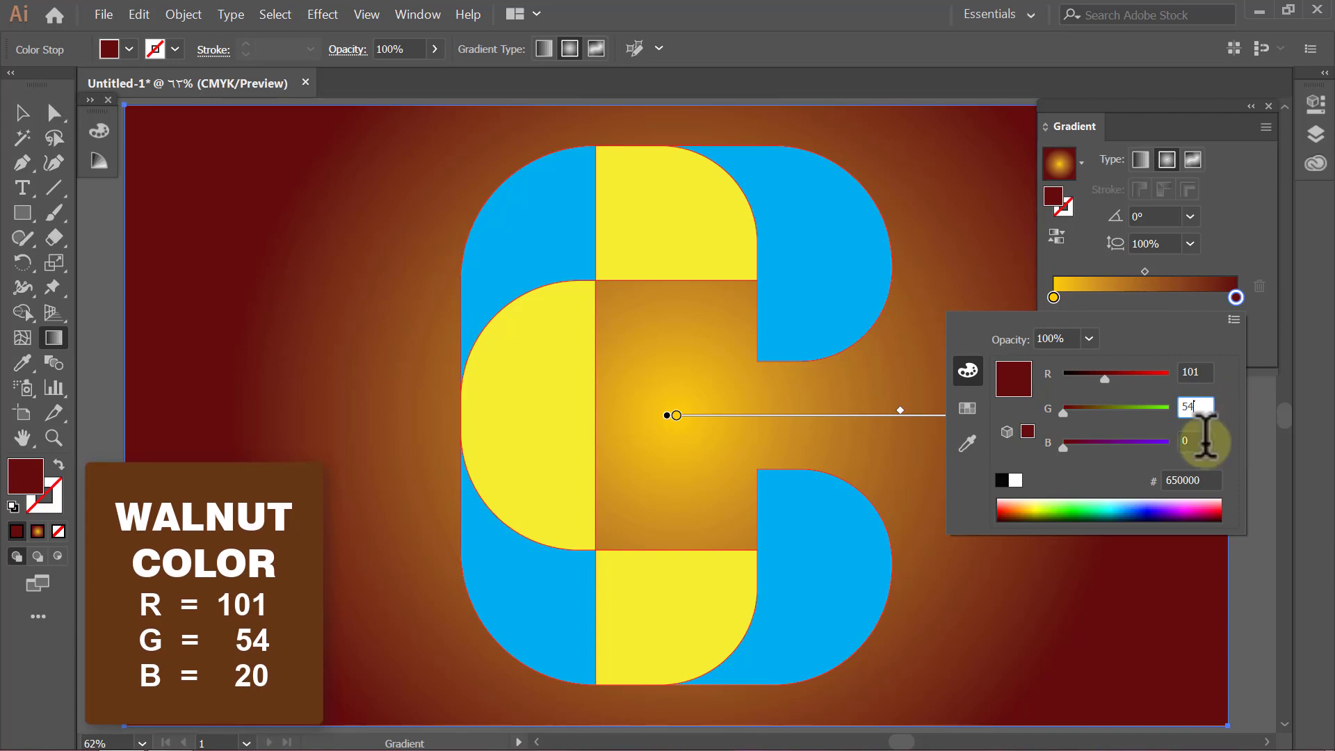
{"action": "left_click", "coordinate": [1205, 442]}
Step: Finish the walnut stop with blue 20, then drag the radial gradient's radius past the artboard edges
{"action": "type", "text": "20"}
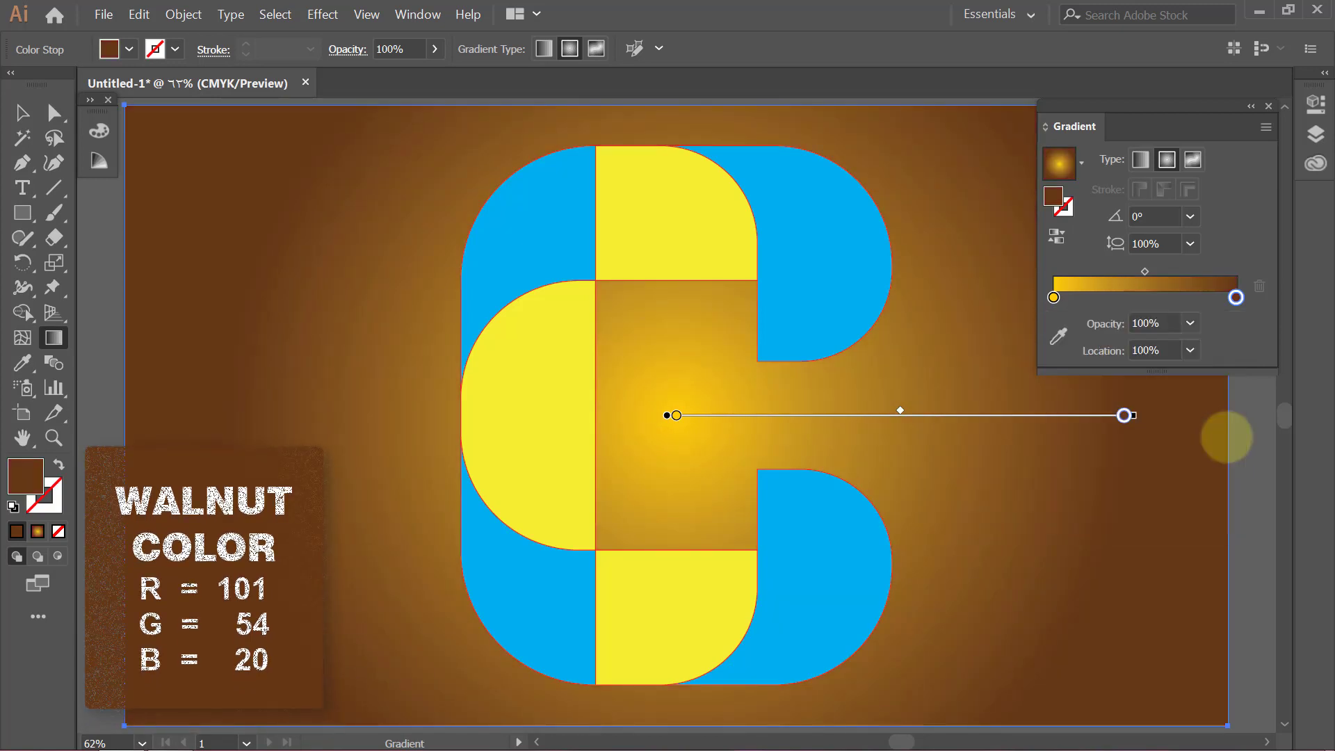
{"action": "key", "text": "Return"}
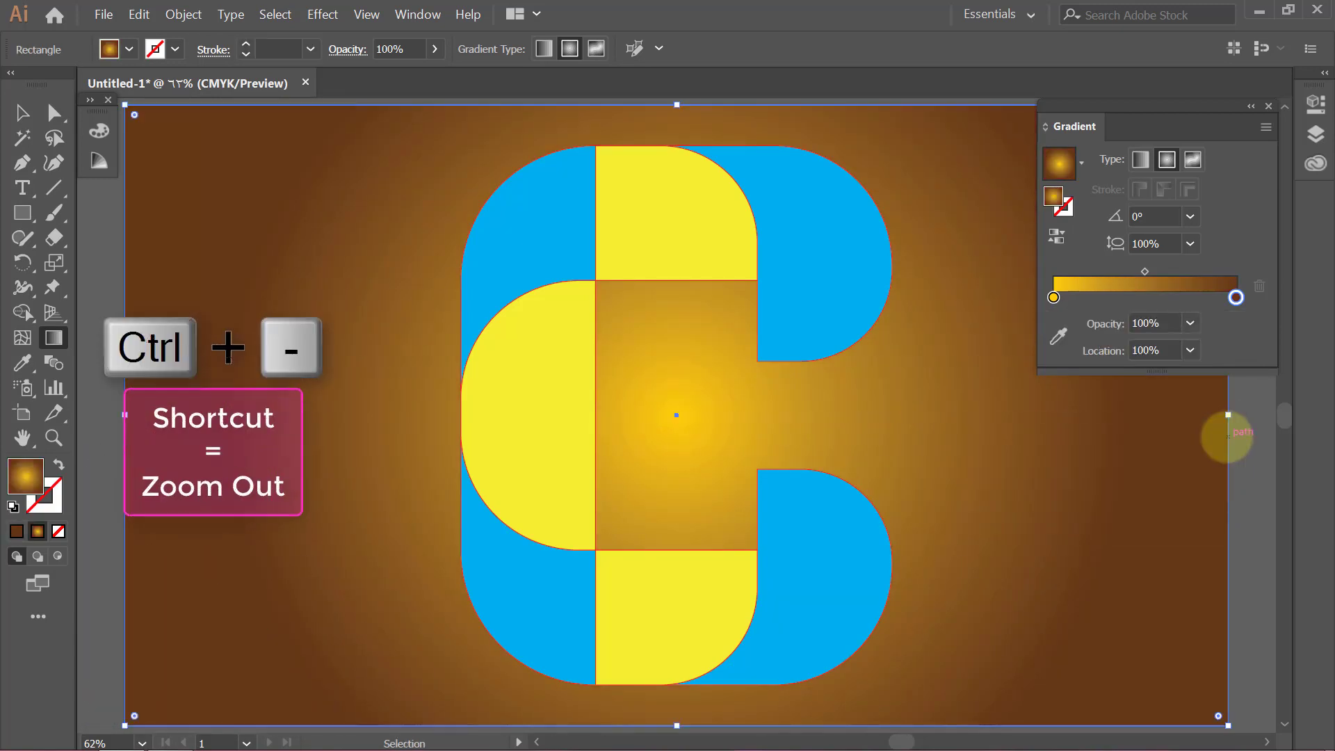
{"action": "key", "text": "ctrl+minus"}
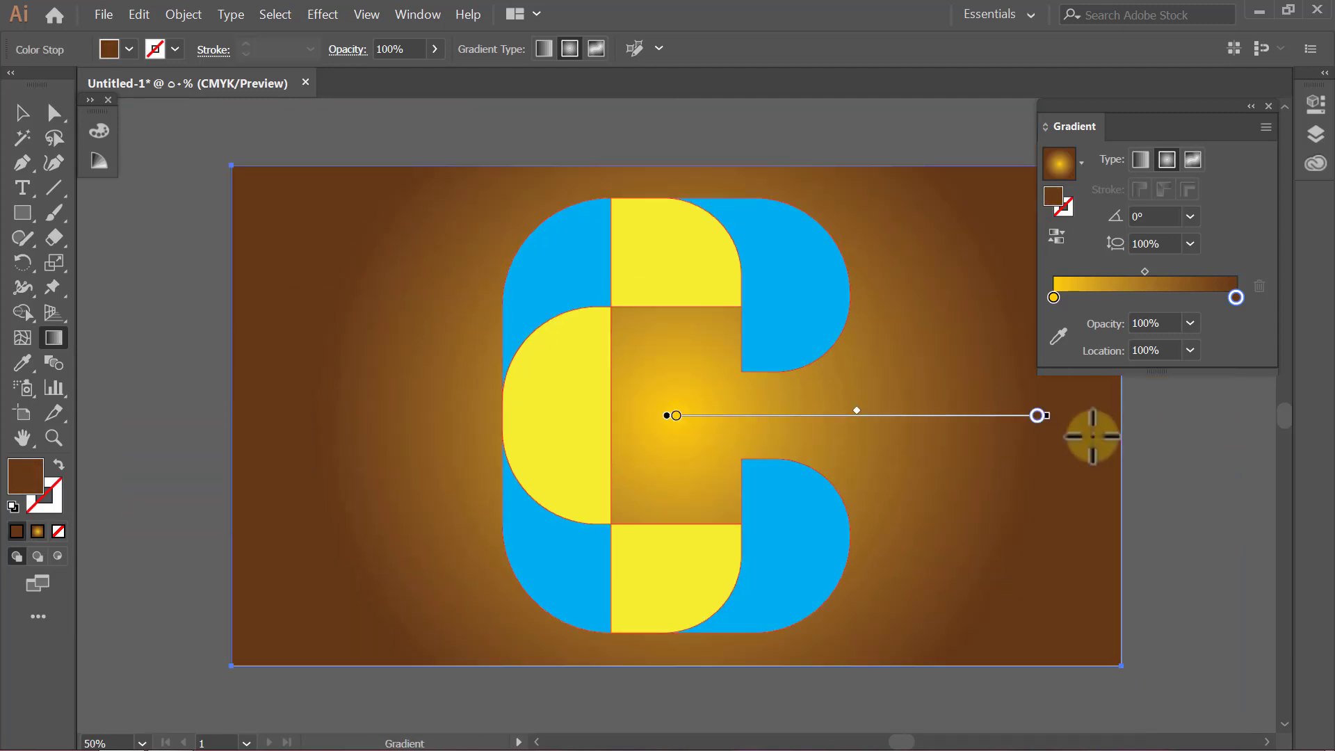
{"action": "left_click_drag", "start_coordinate": [1050, 419], "coordinate": [1211, 433]}
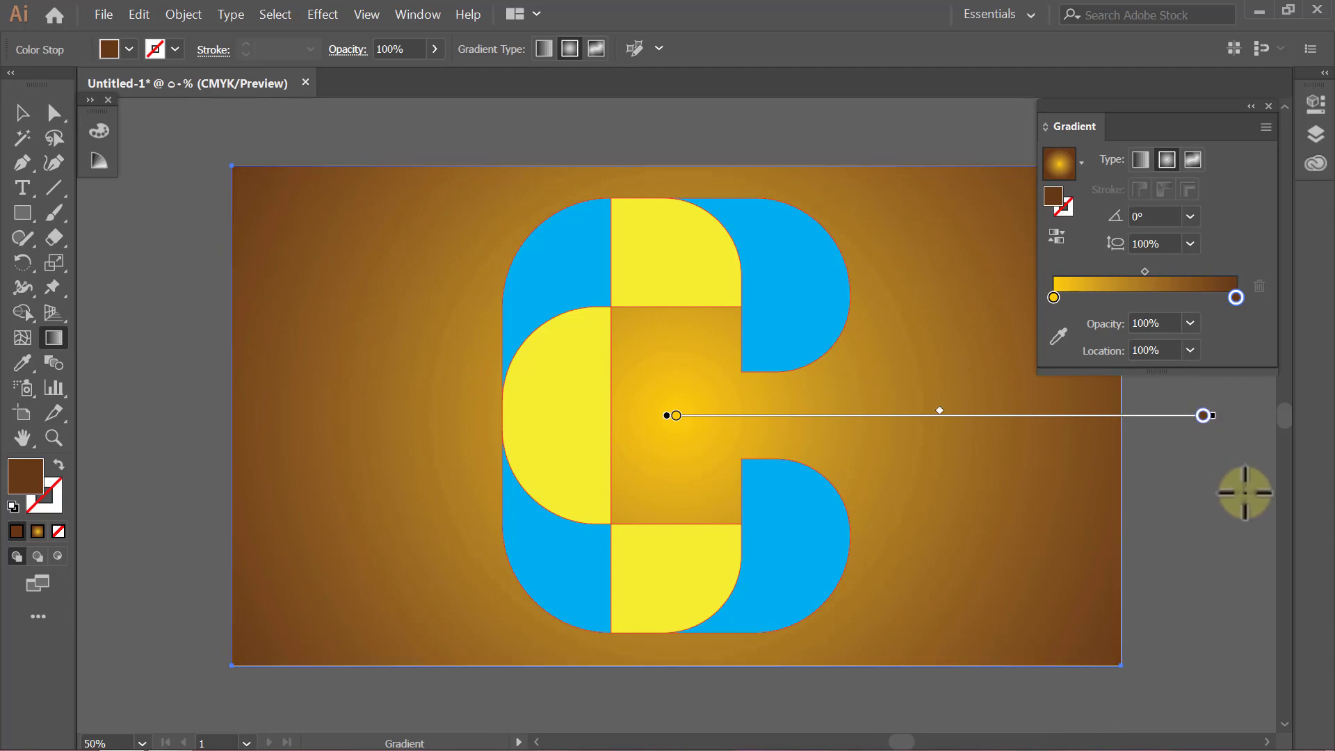
{"action": "key", "text": "v"}
{"action": "left_click", "coordinate": [1245, 492]}
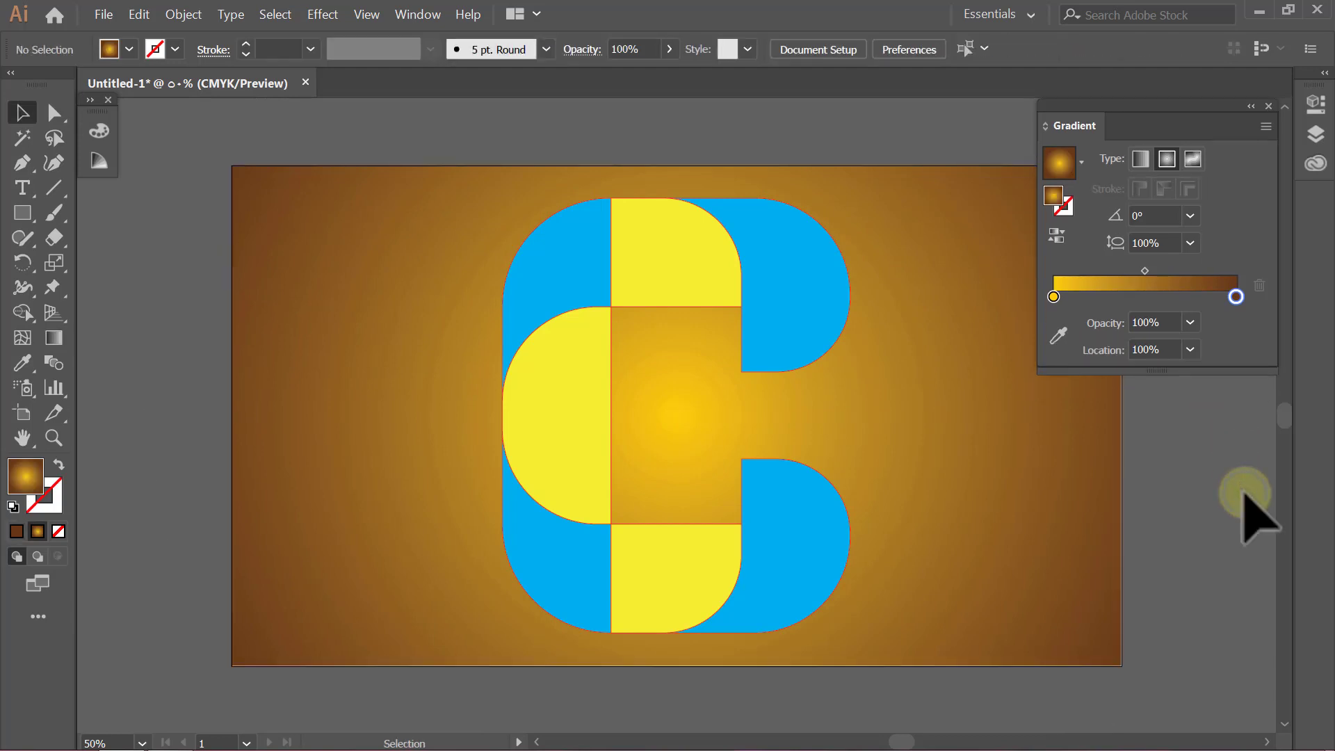
{"action": "left_click", "coordinate": [1269, 107]}
{"action": "key", "text": "ctrl+0"}
{"action": "key", "text": "ctrl+0"}
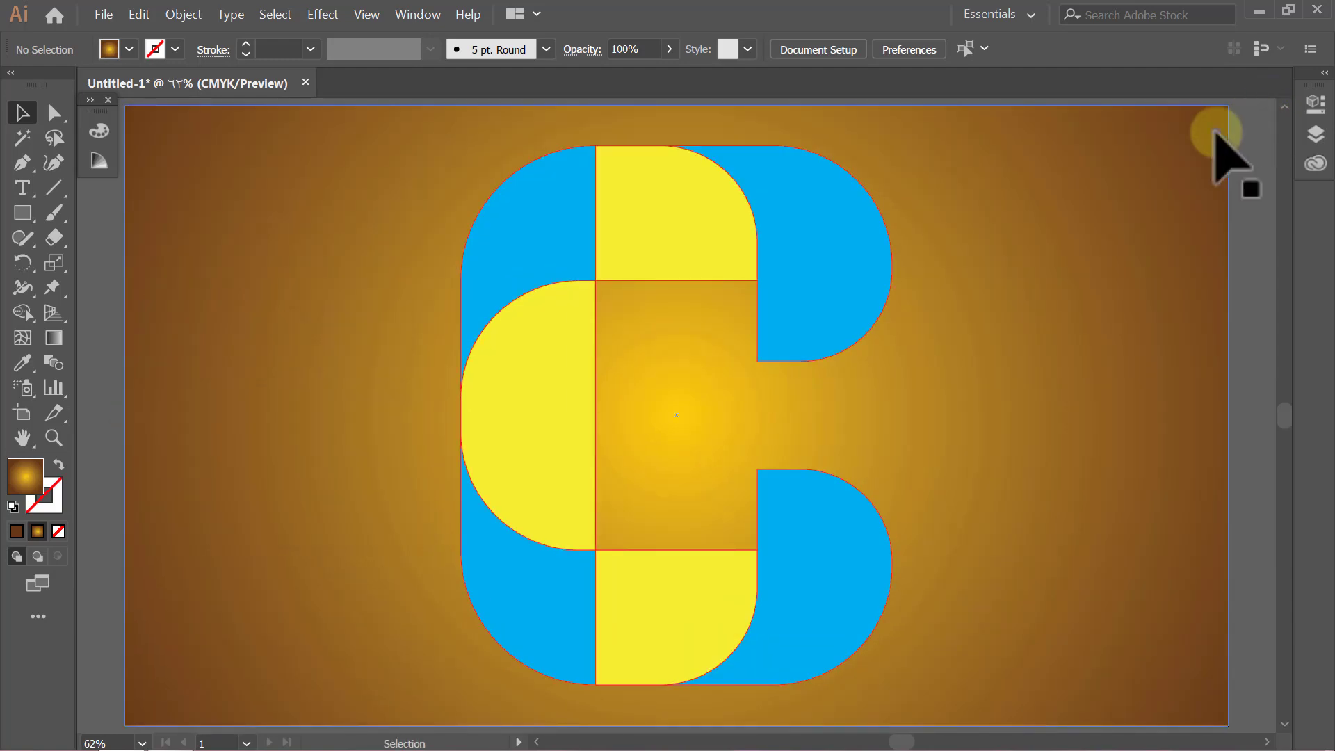
Step: Lock the background rectangle in place
{"action": "left_click", "coordinate": [1172, 147]}
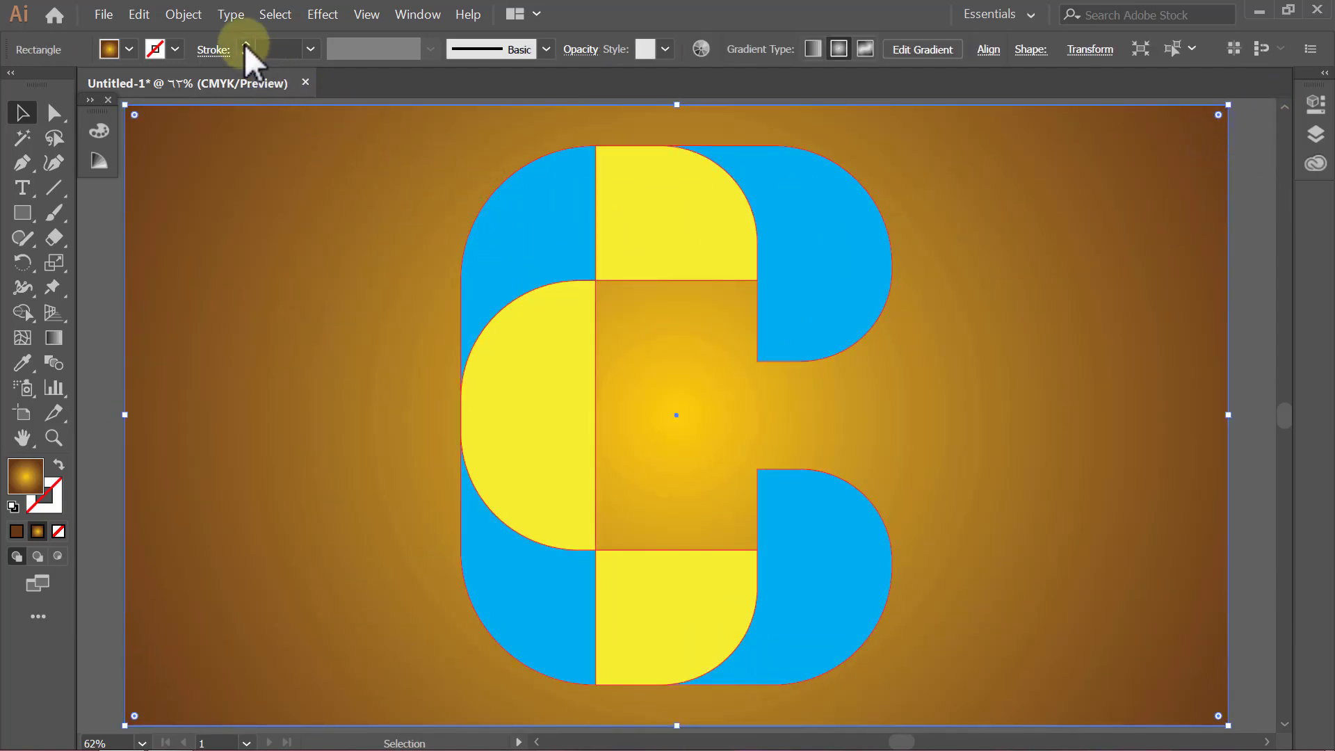
{"action": "left_click", "coordinate": [182, 14]}
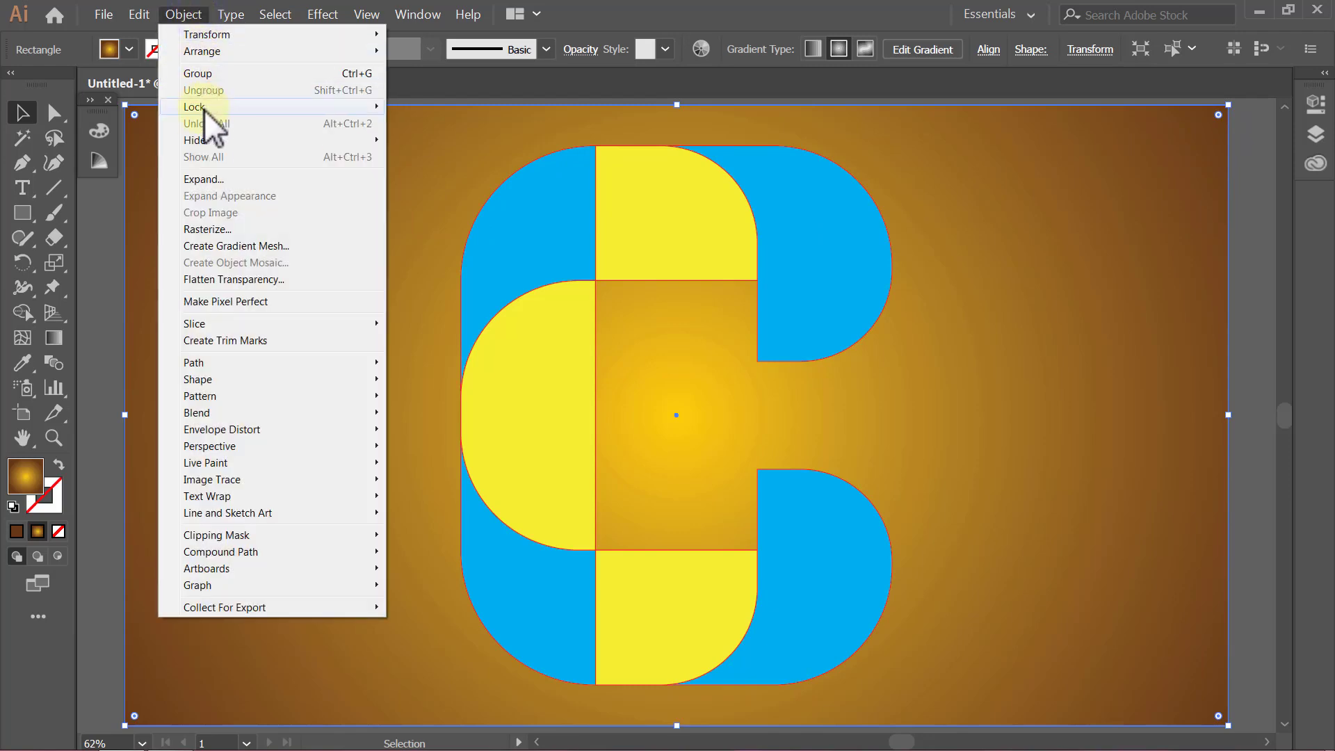
{"action": "mouse_move", "coordinate": [195, 107]}
{"action": "left_click", "coordinate": [411, 106]}
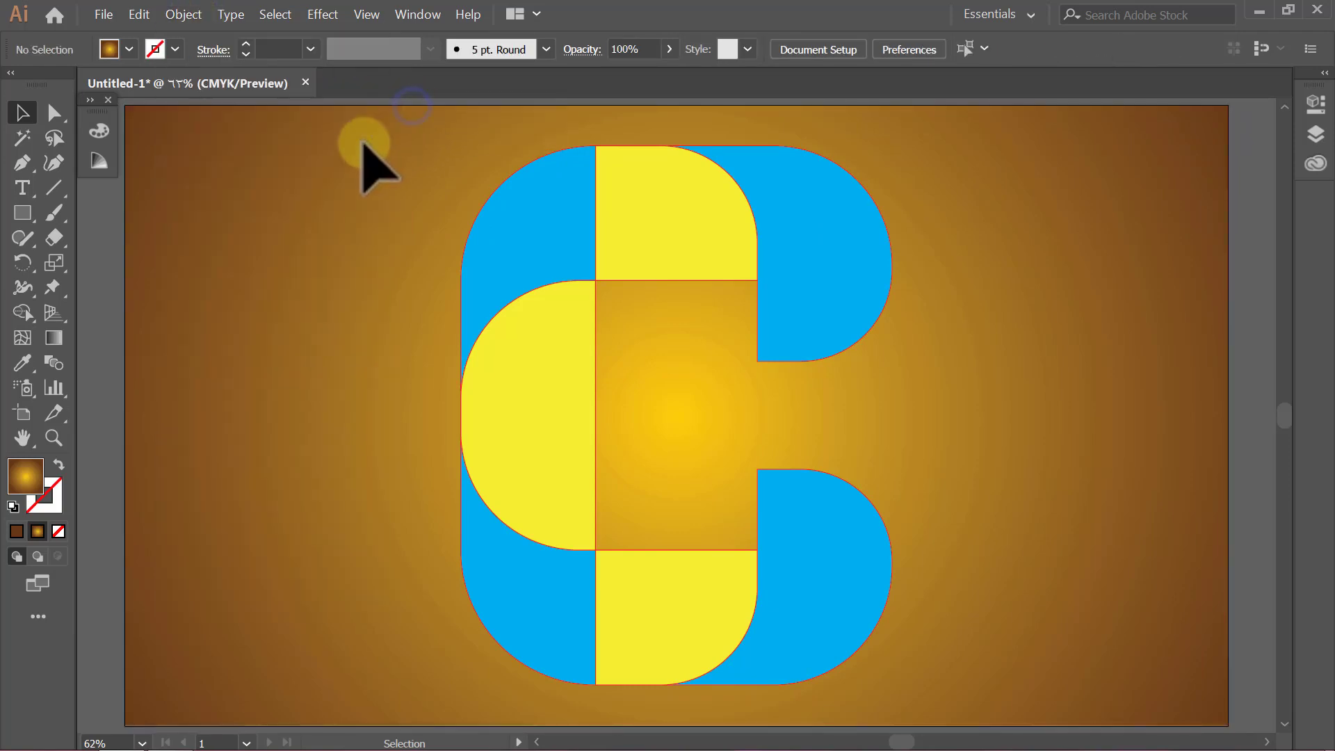
{"action": "left_click", "coordinate": [361, 144]}
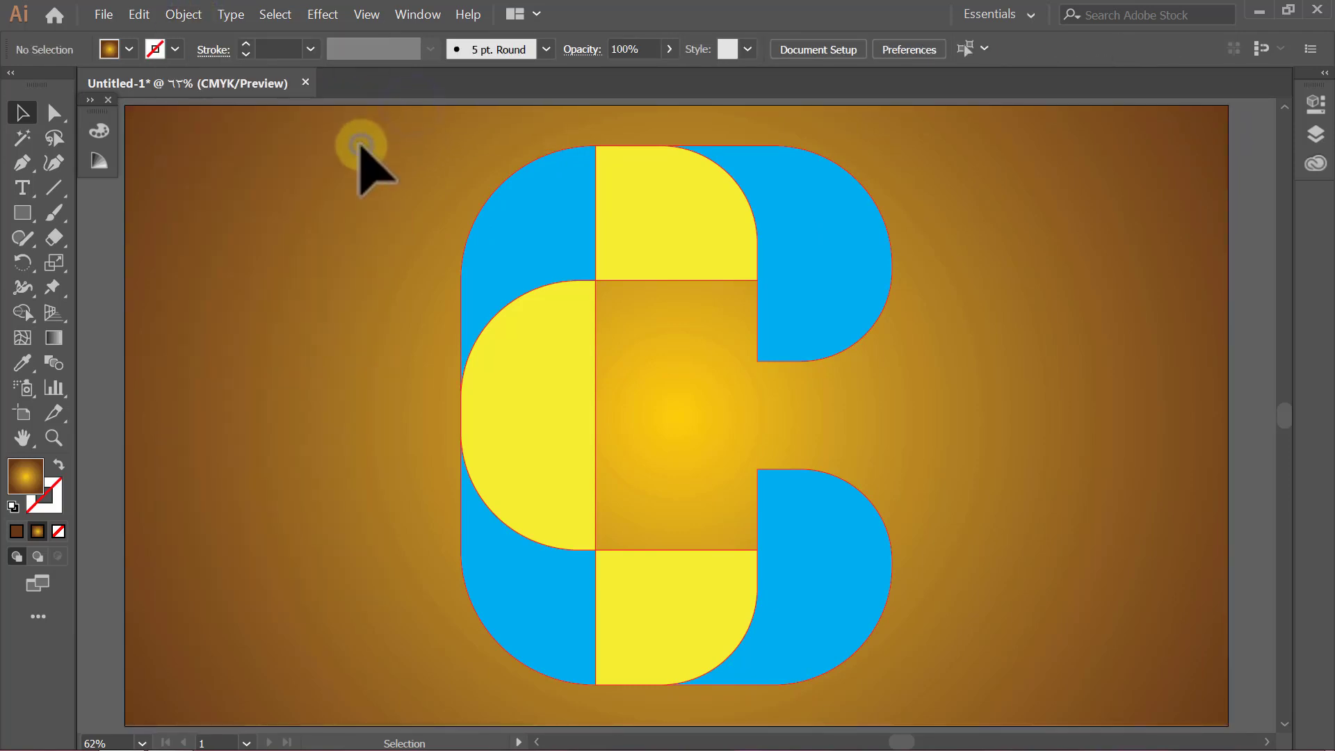
Step: Ungroup the letter's pieces and set their stroke to None
{"action": "left_click", "coordinate": [648, 200]}
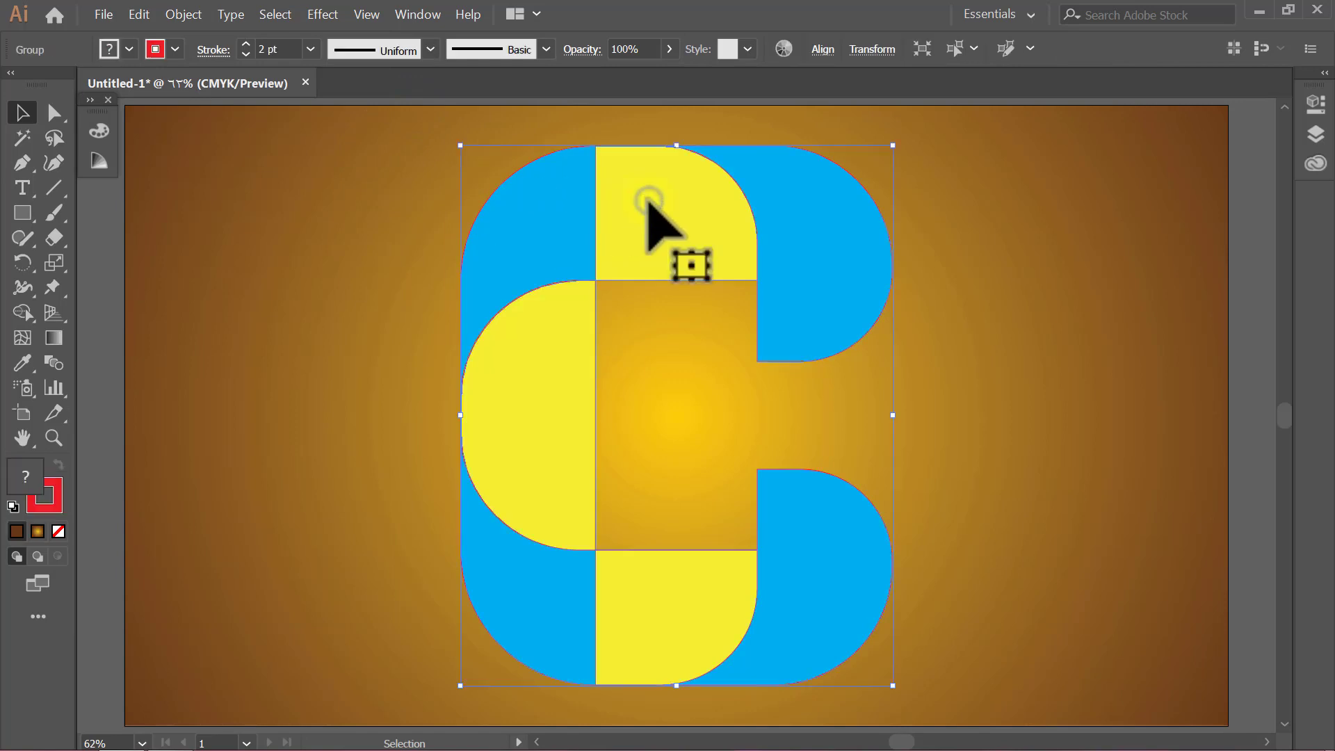
{"action": "left_click", "coordinate": [182, 14]}
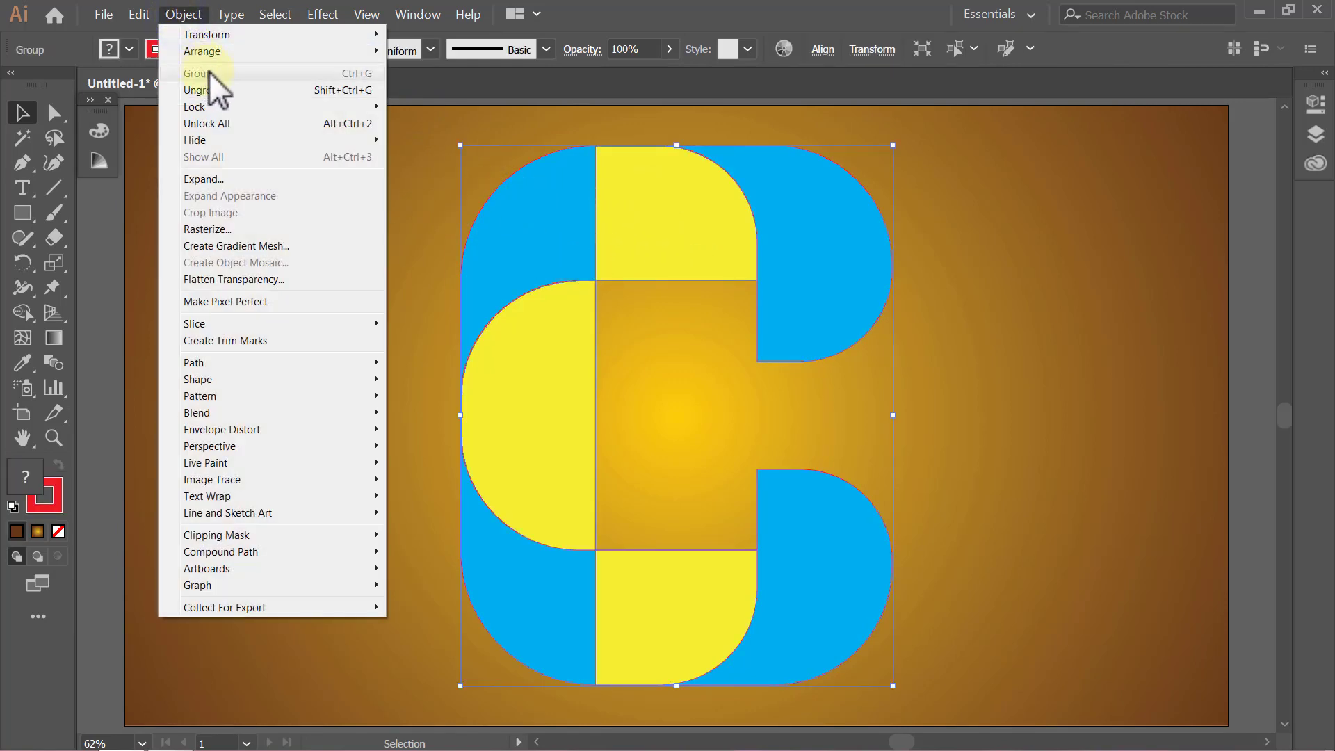
{"action": "left_click", "coordinate": [223, 89]}
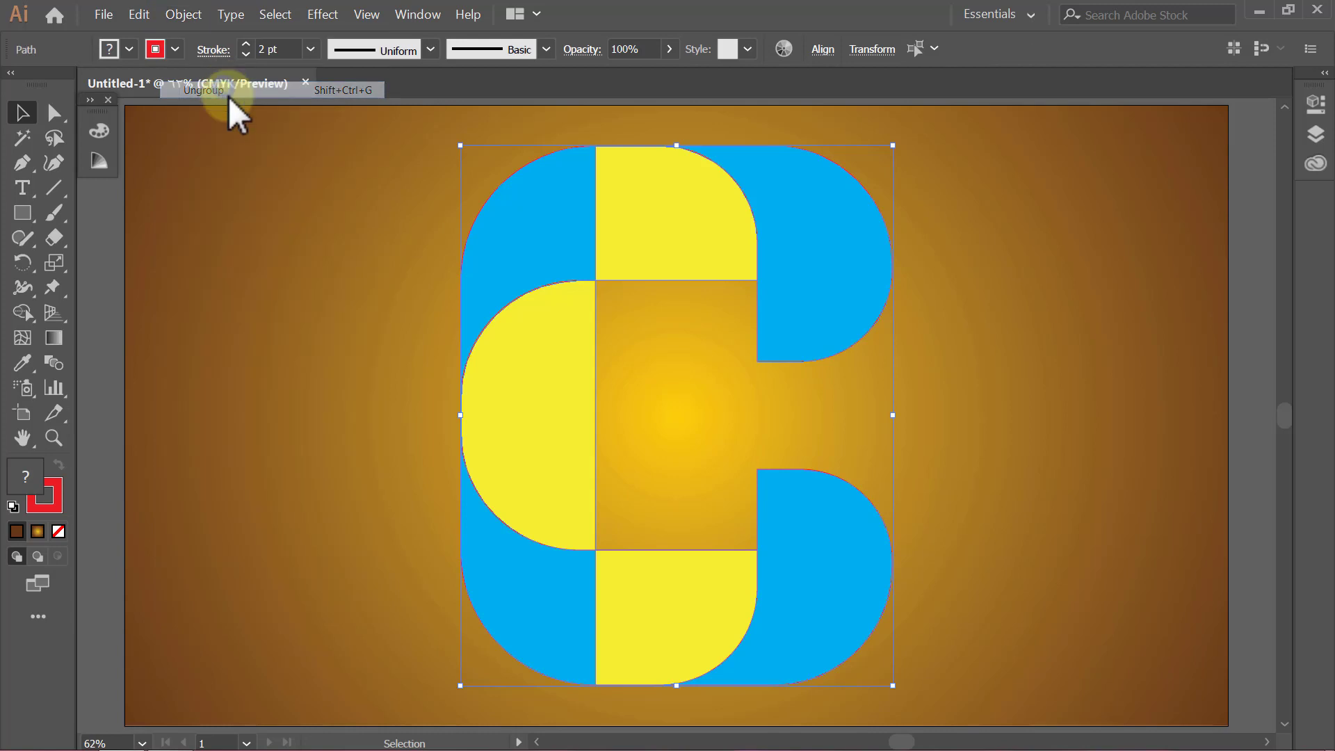
{"action": "left_click", "coordinate": [175, 49]}
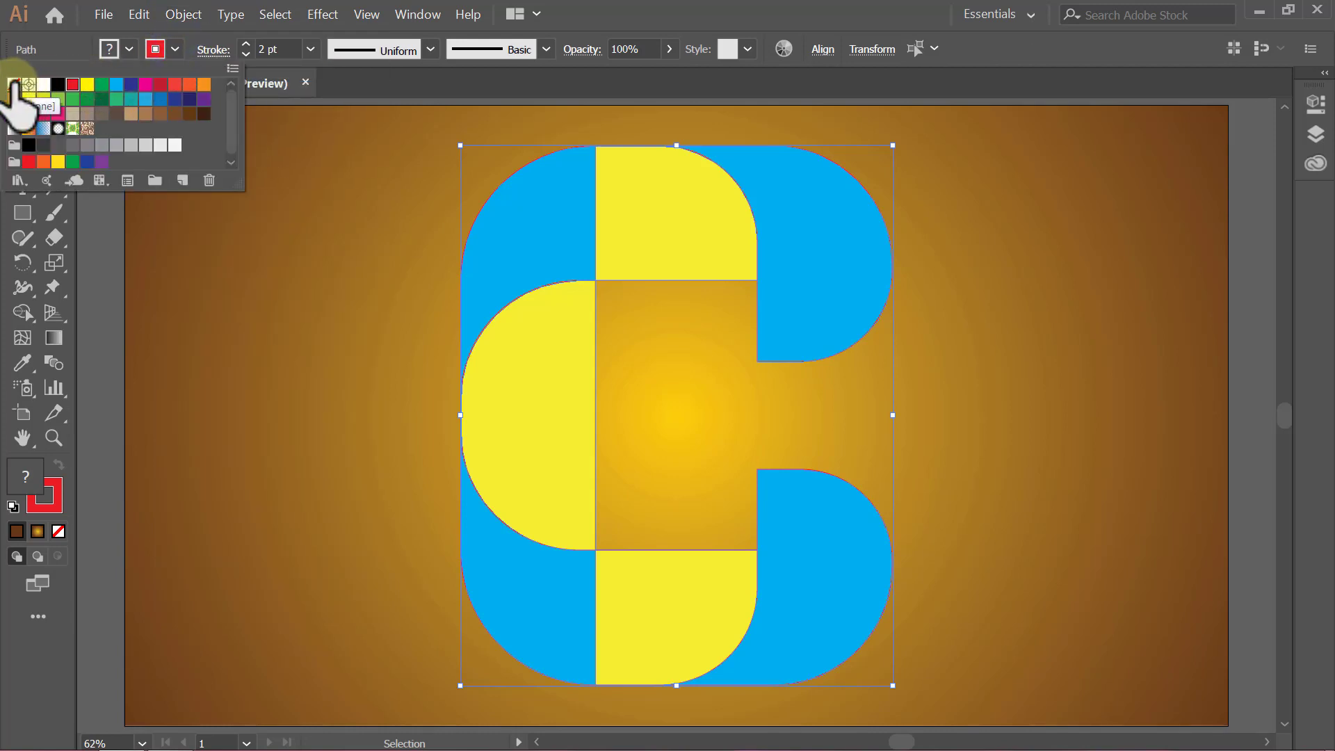
{"action": "left_click", "coordinate": [14, 87]}
{"action": "left_click", "coordinate": [177, 50]}
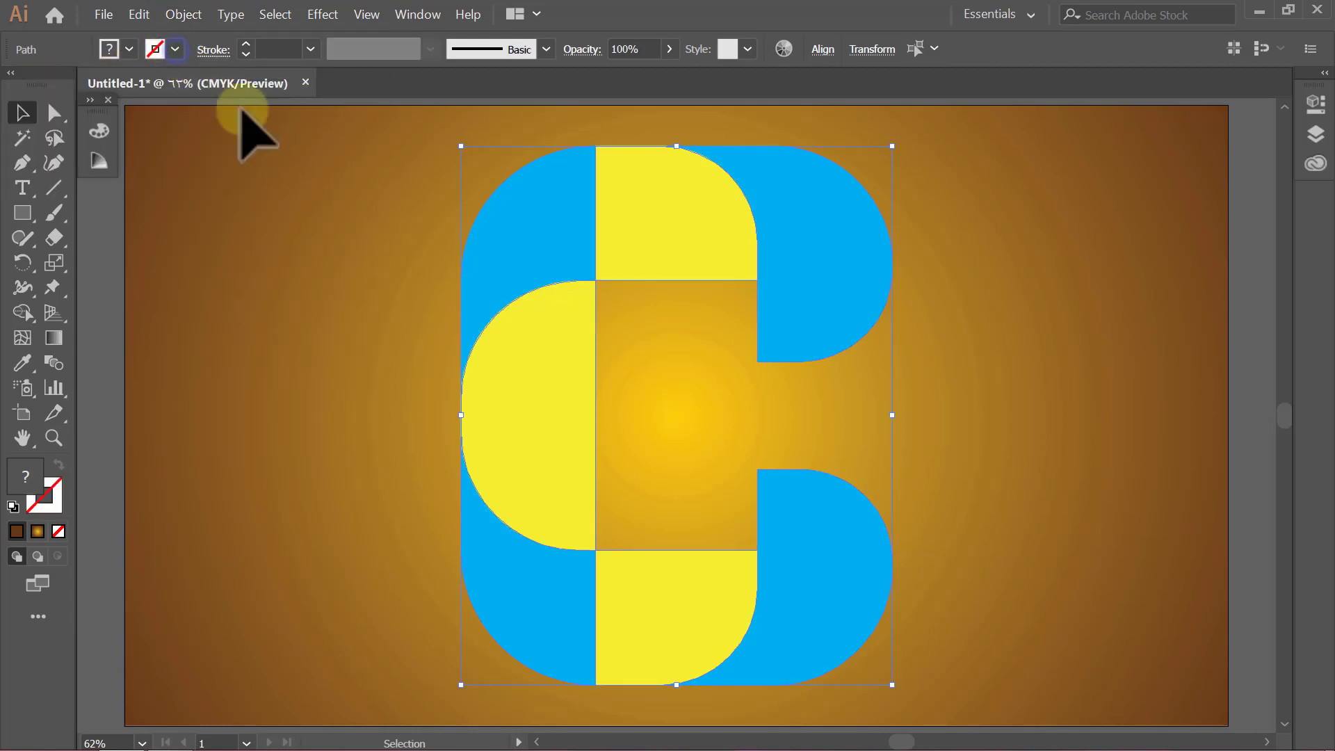
{"action": "left_click", "coordinate": [333, 133]}
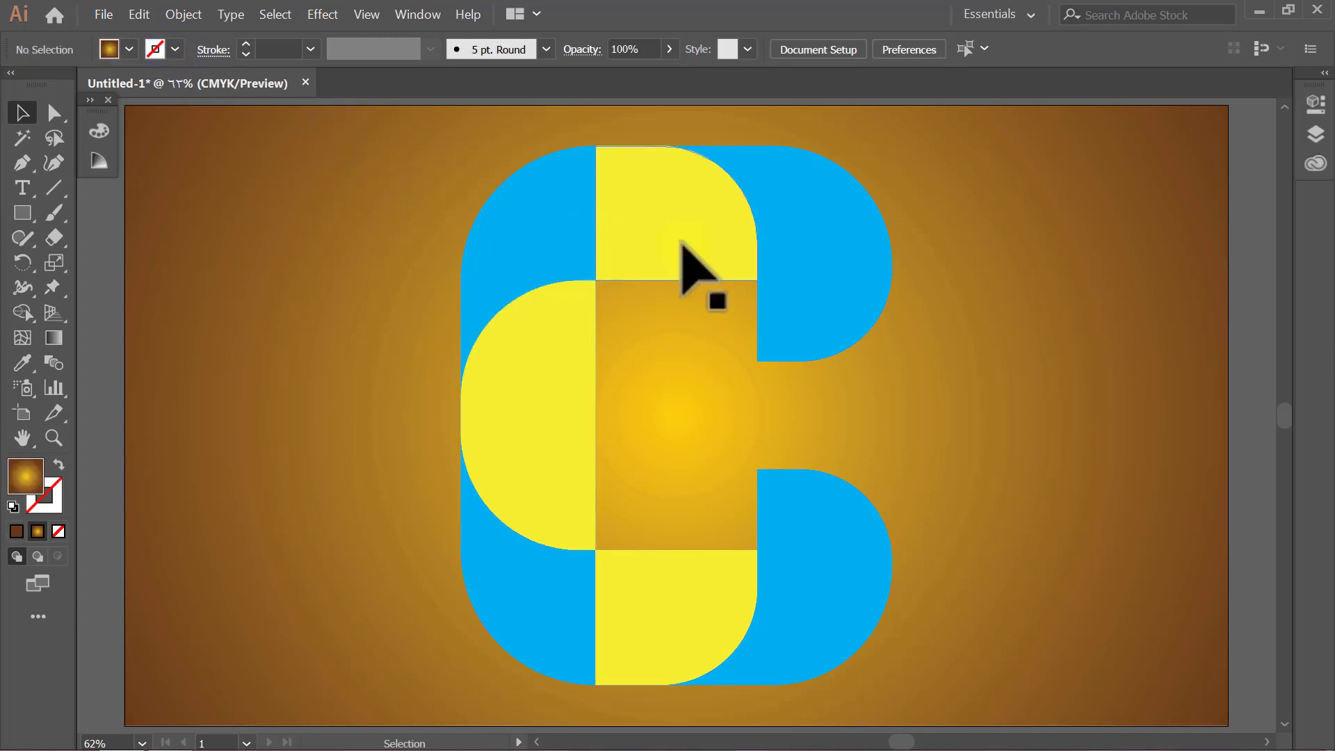
Step: Fill all the blue pieces of the letter with white (255, 255, 255)
{"action": "left_click", "coordinate": [791, 241]}
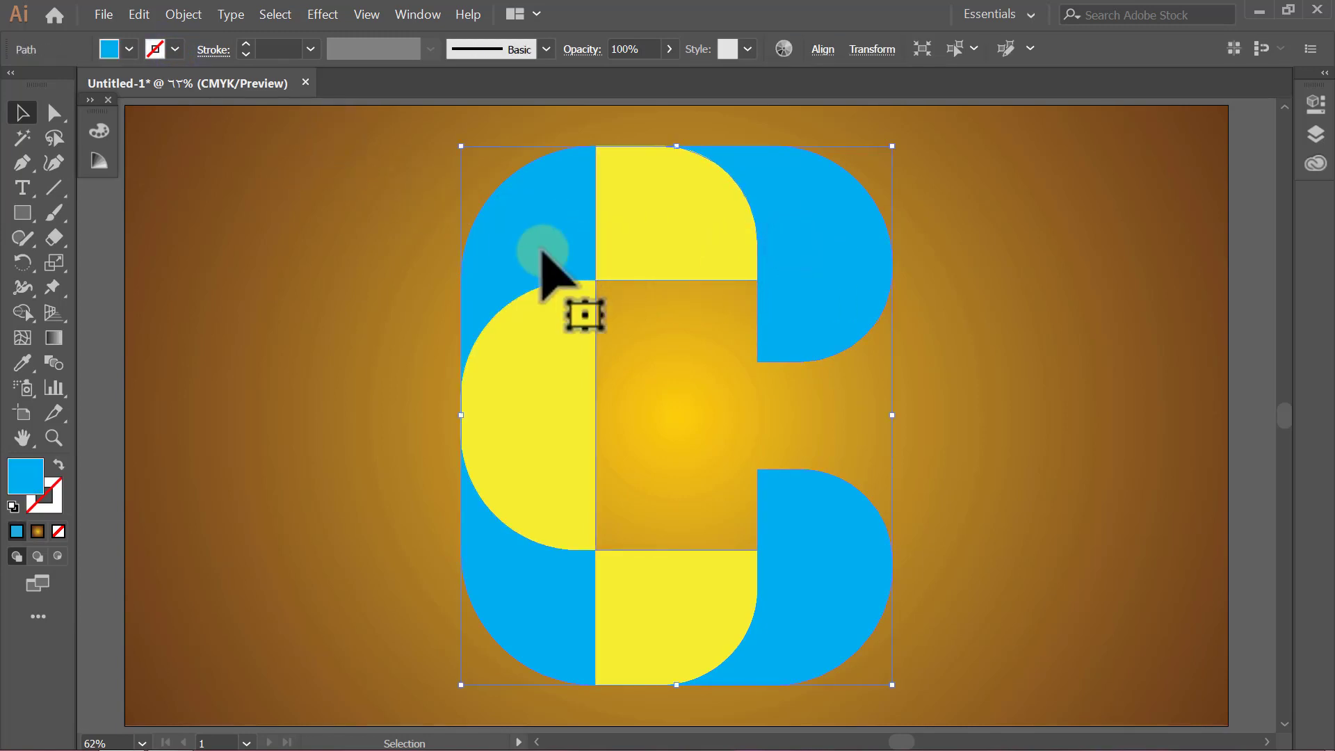
{"action": "left_click", "coordinate": [100, 120]}
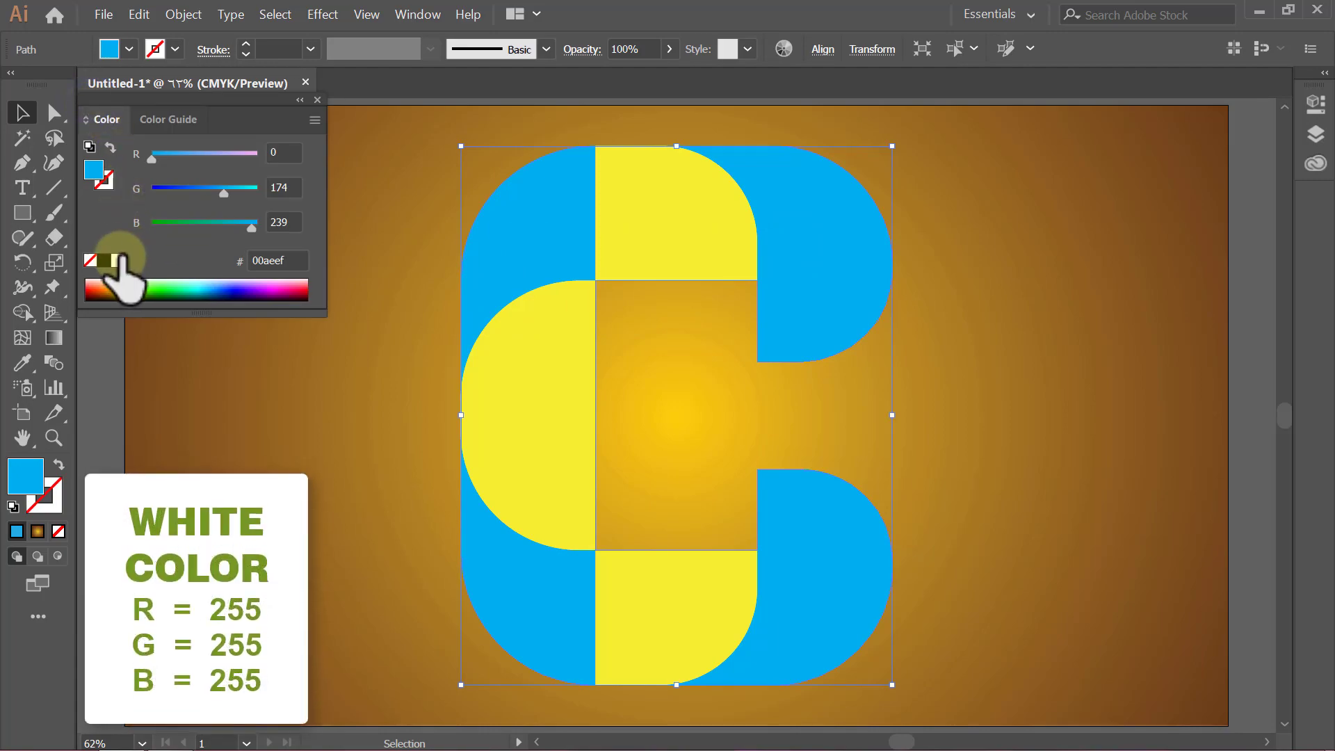
{"action": "left_click", "coordinate": [117, 260]}
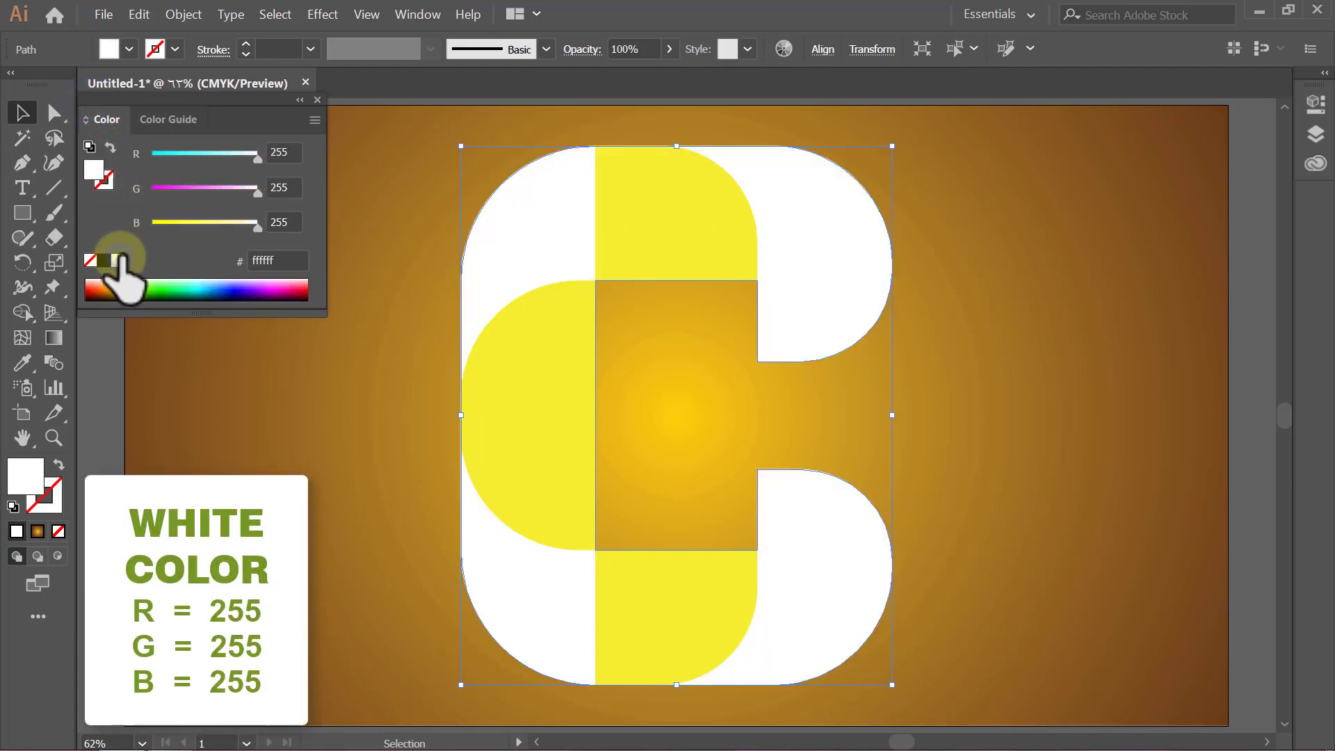
{"action": "left_click", "coordinate": [314, 98]}
{"action": "left_click", "coordinate": [319, 124]}
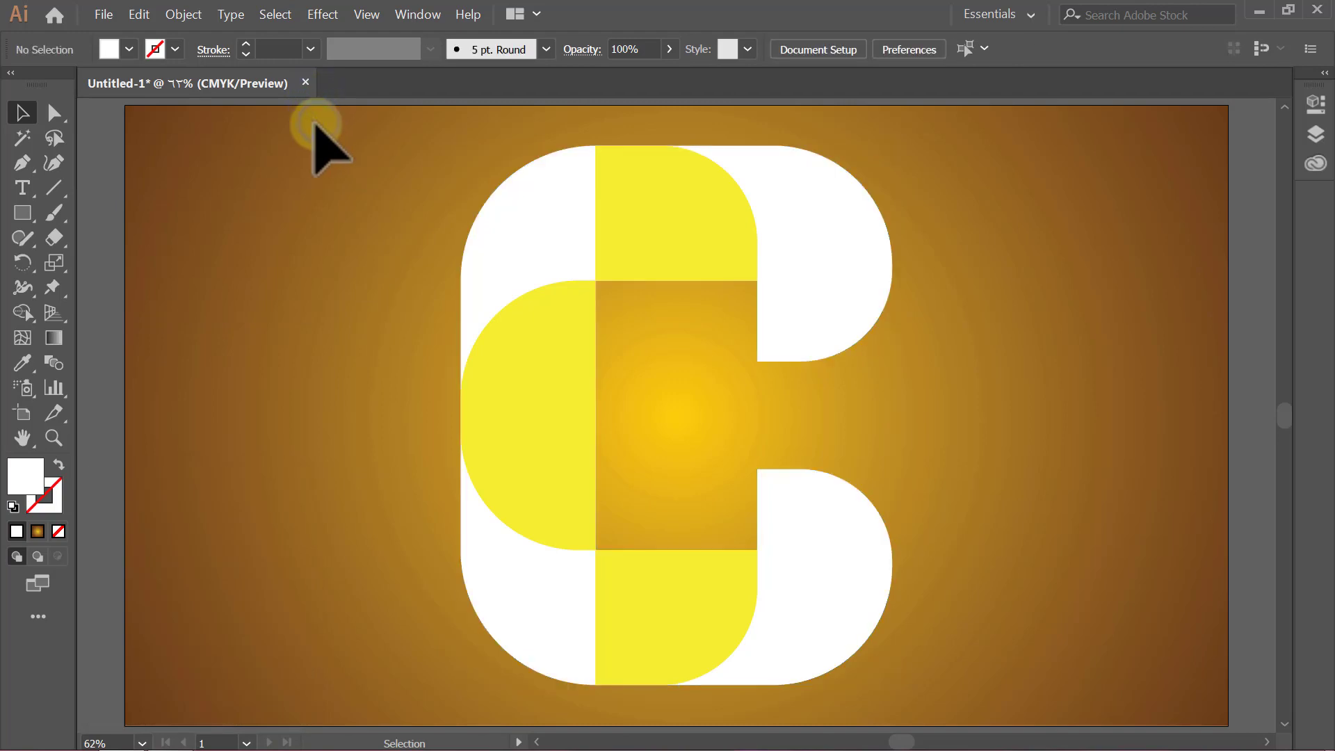
{"action": "left_click", "coordinate": [655, 239]}
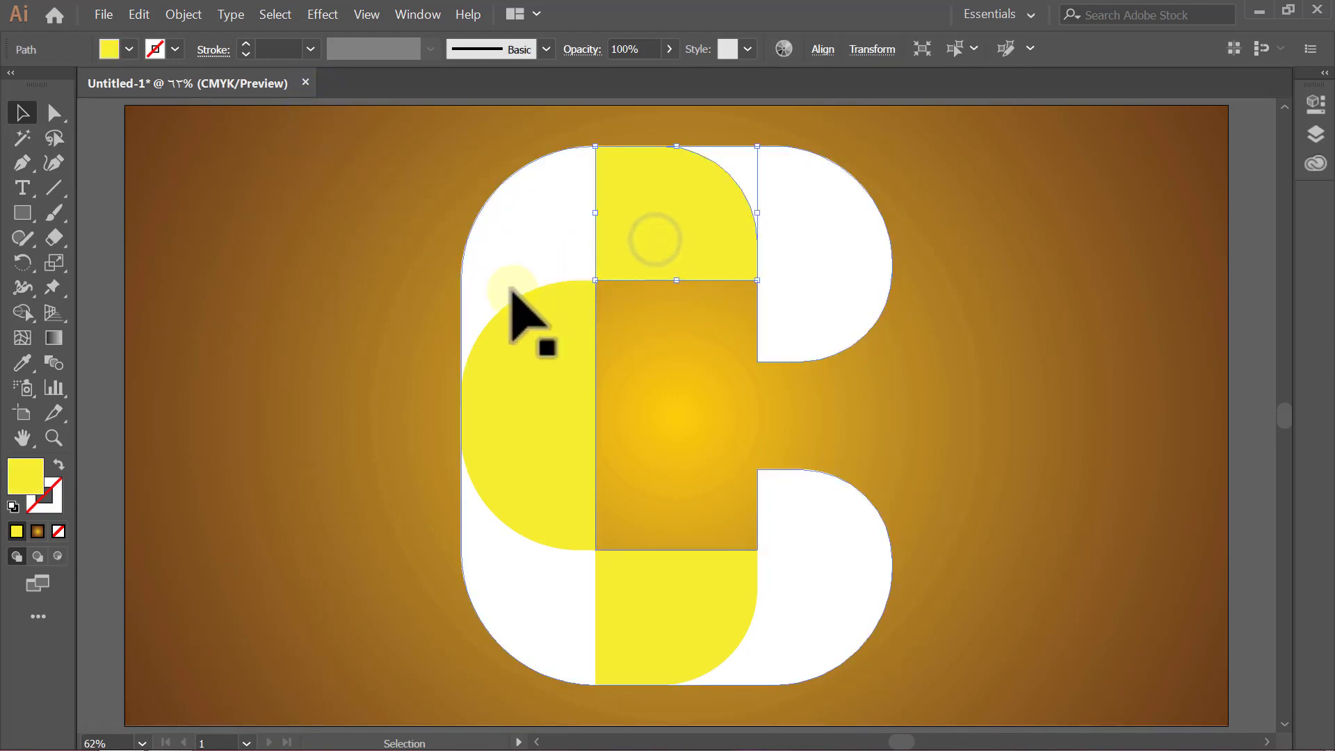
Step: Give the top piece a linear gradient starting from white
{"action": "double_click", "coordinate": [57, 344]}
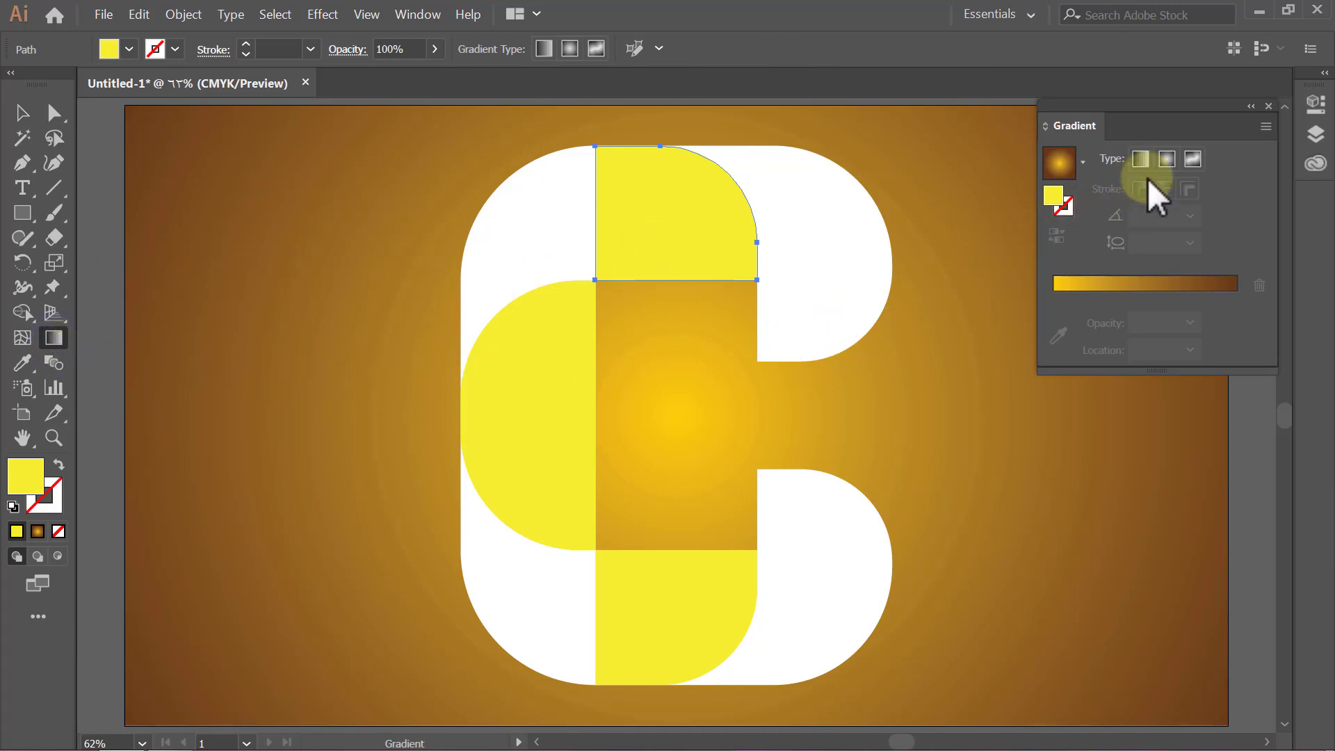
{"action": "left_click", "coordinate": [1141, 159]}
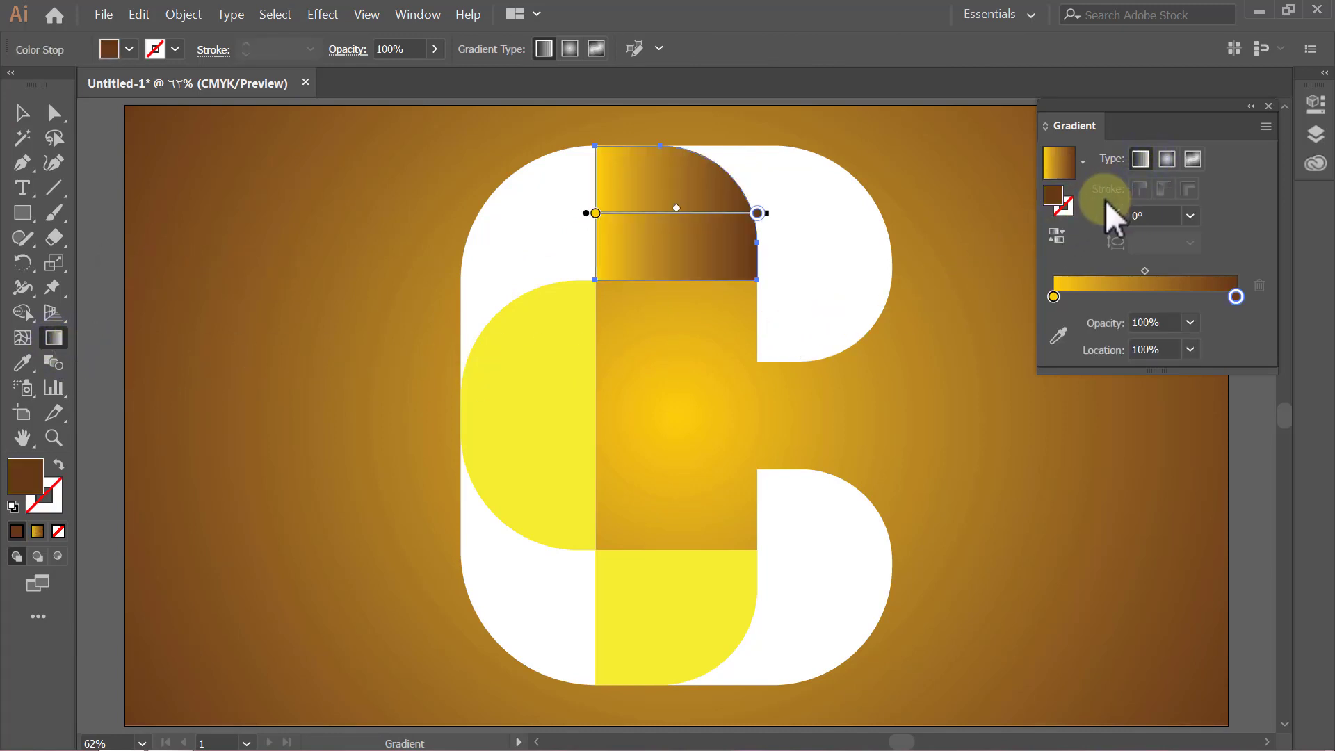
{"action": "double_click", "coordinate": [1053, 297]}
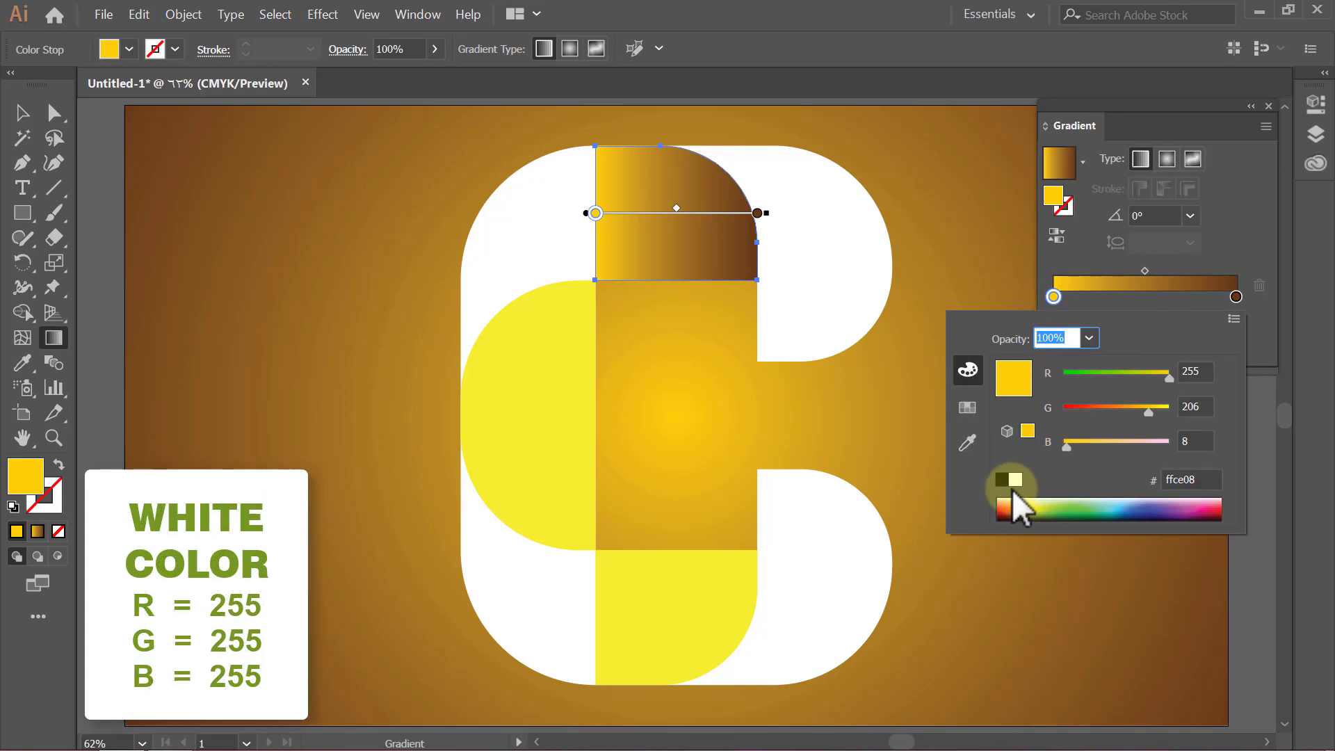
{"action": "left_click", "coordinate": [1014, 479]}
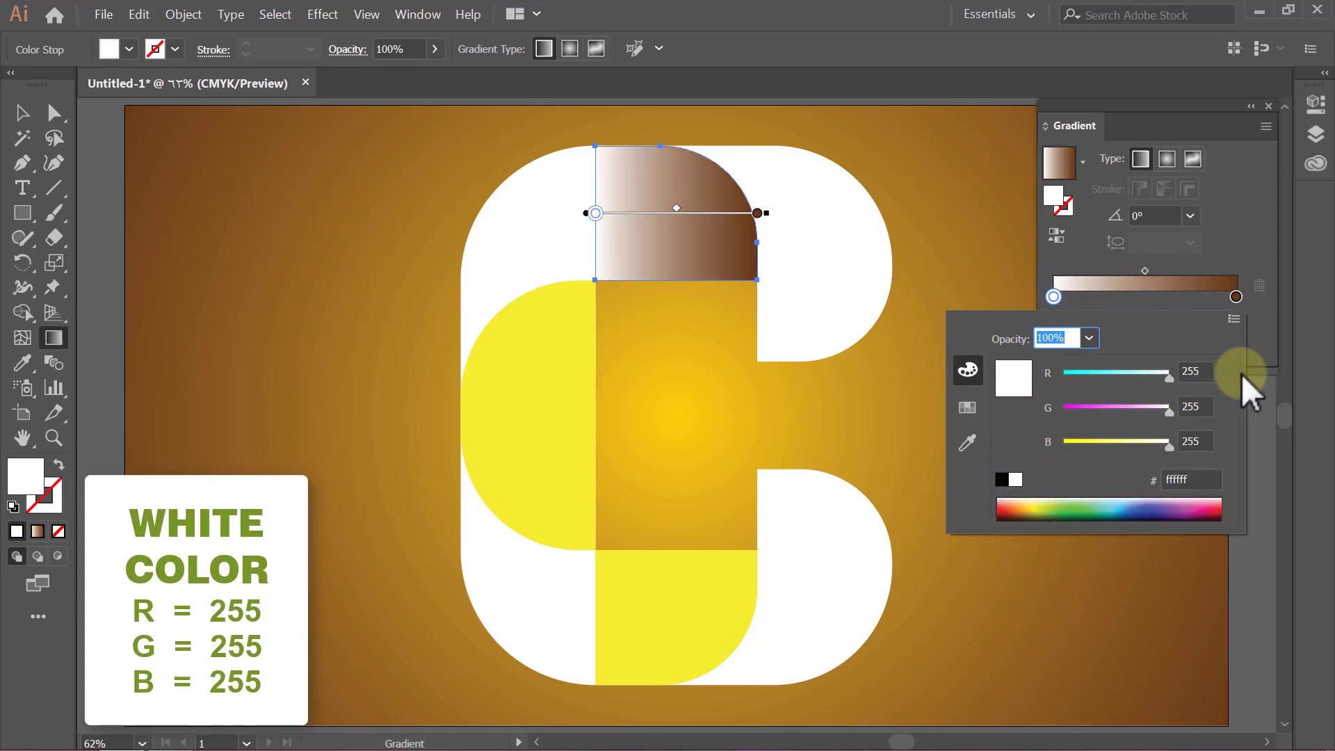
{"action": "left_click", "coordinate": [1267, 339]}
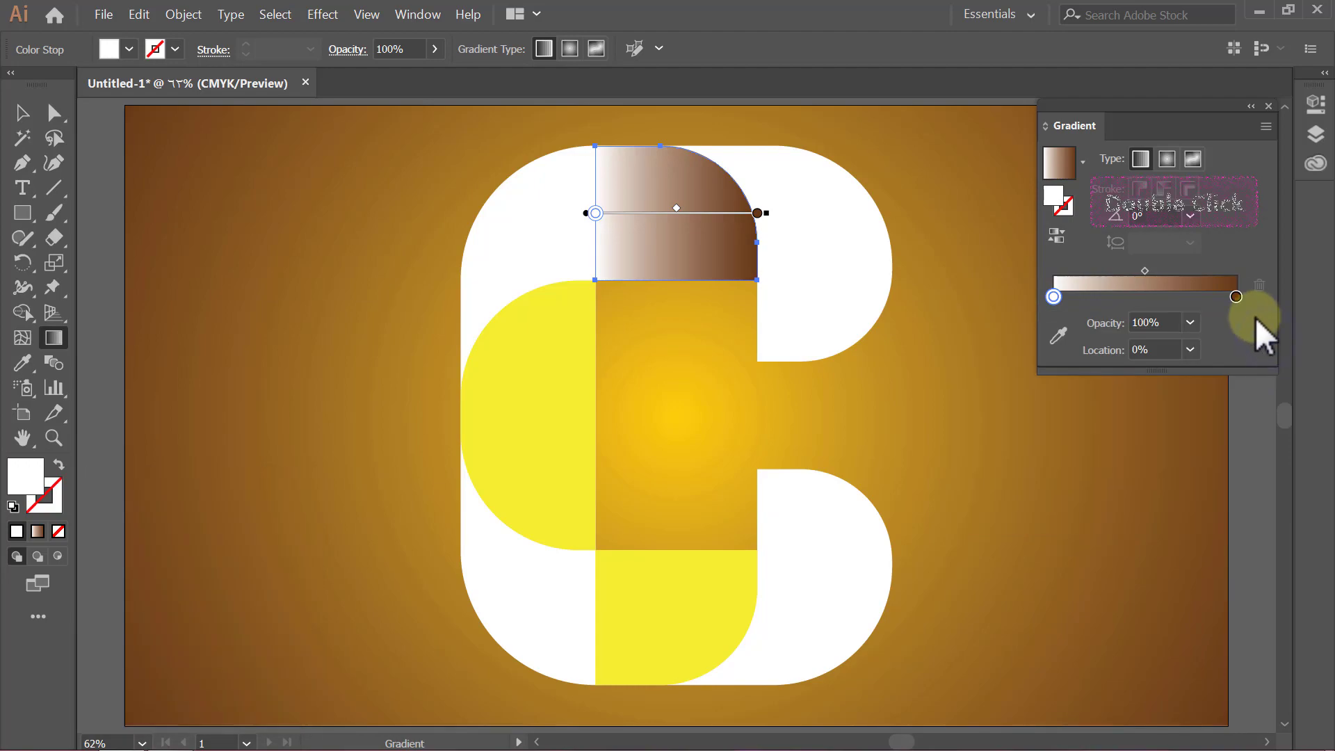
Step: Make the gradient's end stop black (RGB 0, 0, 0) at 20% opacity
{"action": "double_click", "coordinate": [1237, 298]}
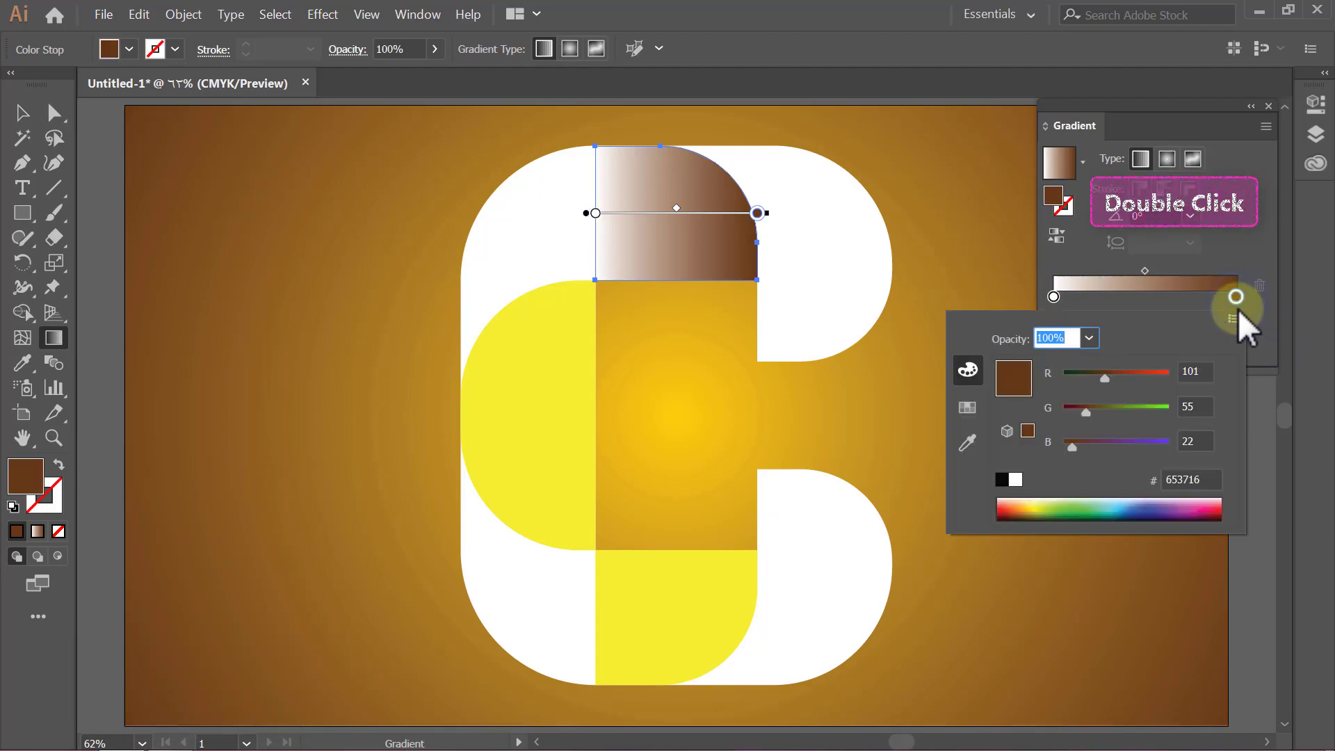
{"action": "double_click", "coordinate": [1196, 371]}
{"action": "type", "text": "0"}
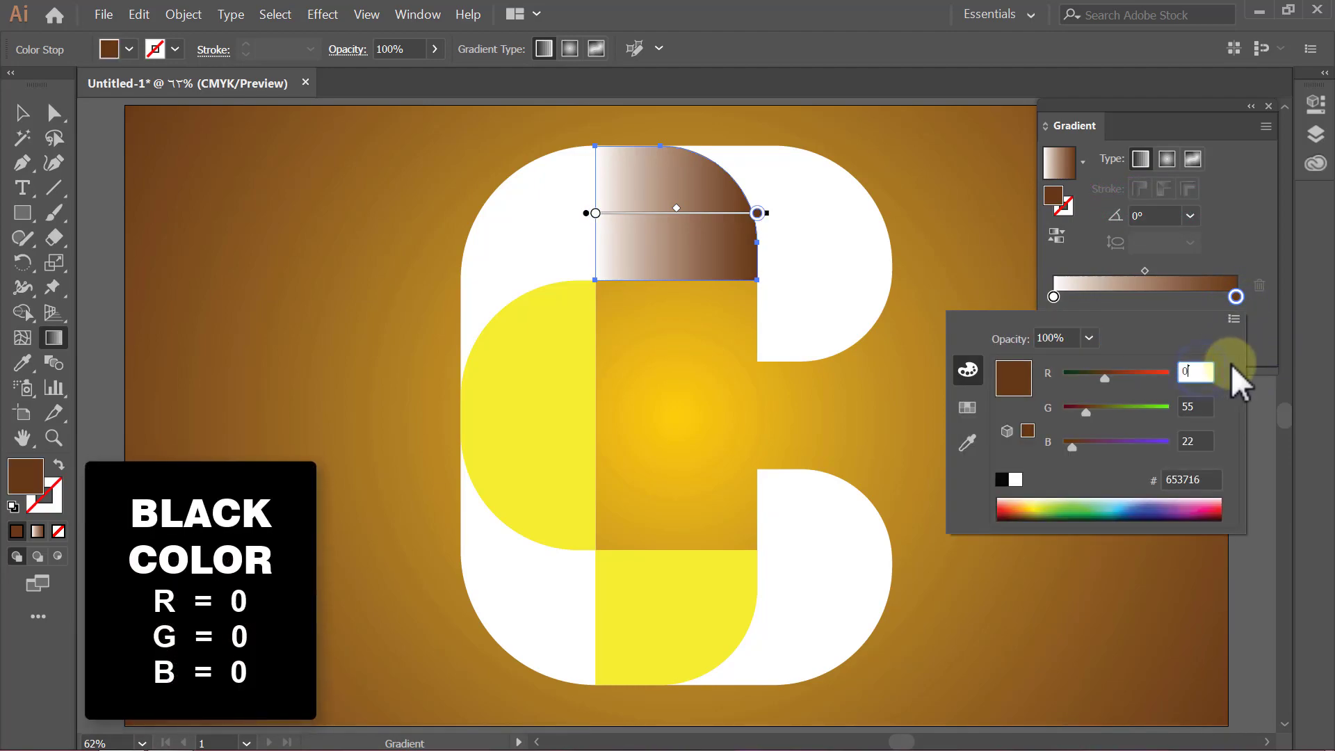
{"action": "double_click", "coordinate": [1203, 407]}
{"action": "type", "text": "0"}
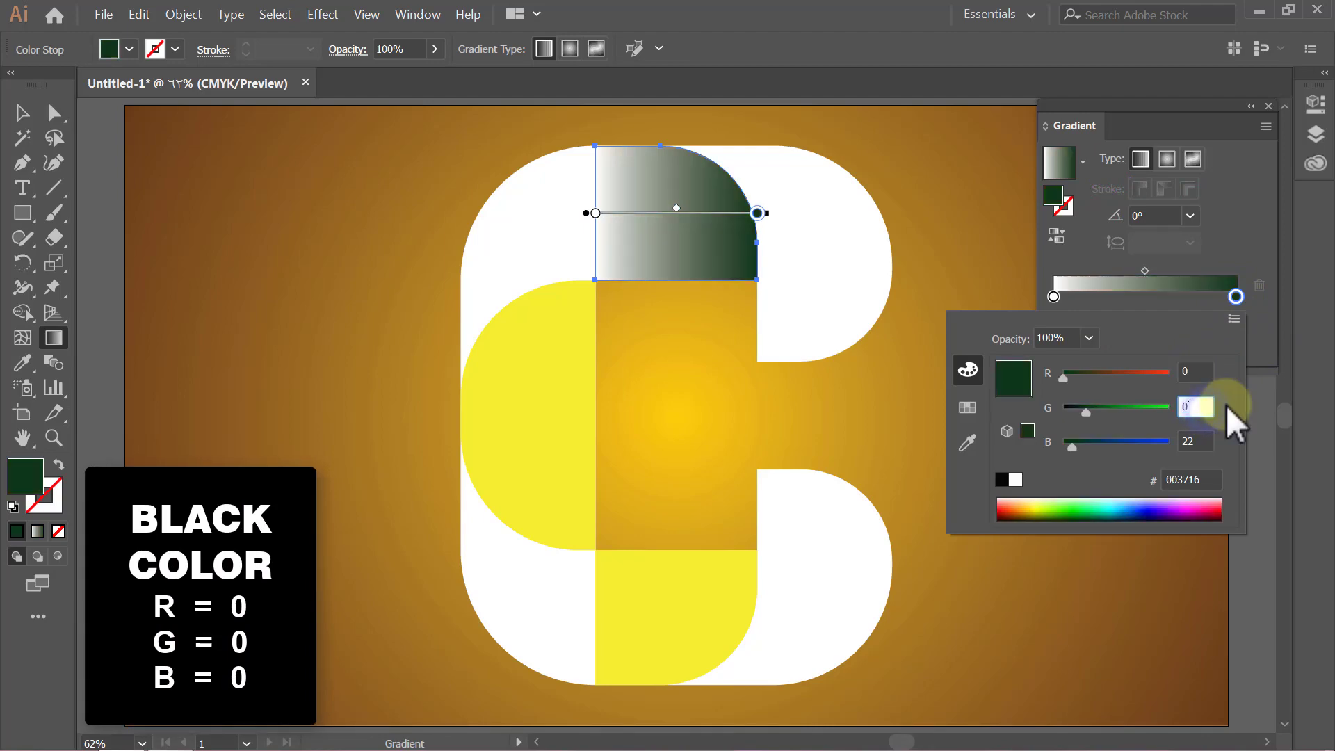
{"action": "key", "text": "Tab"}
{"action": "type", "text": "0"}
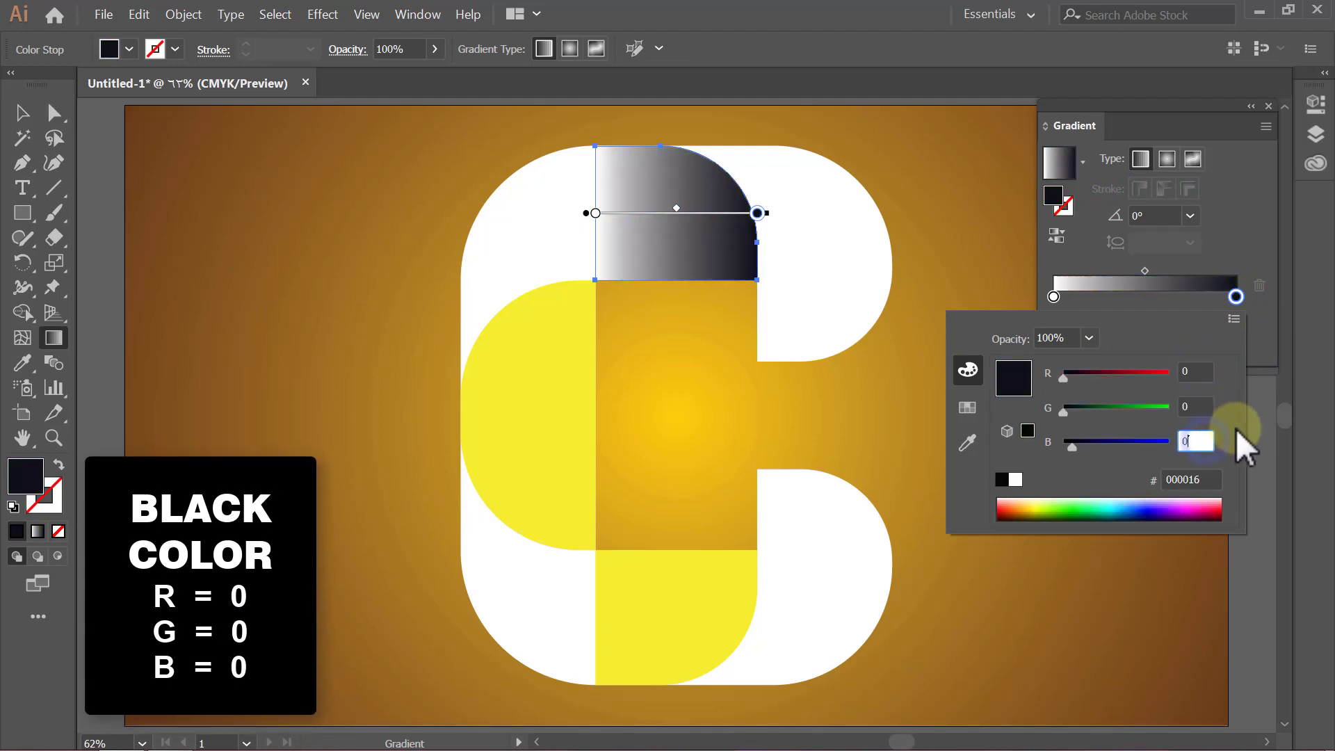
{"action": "key", "text": "Return"}
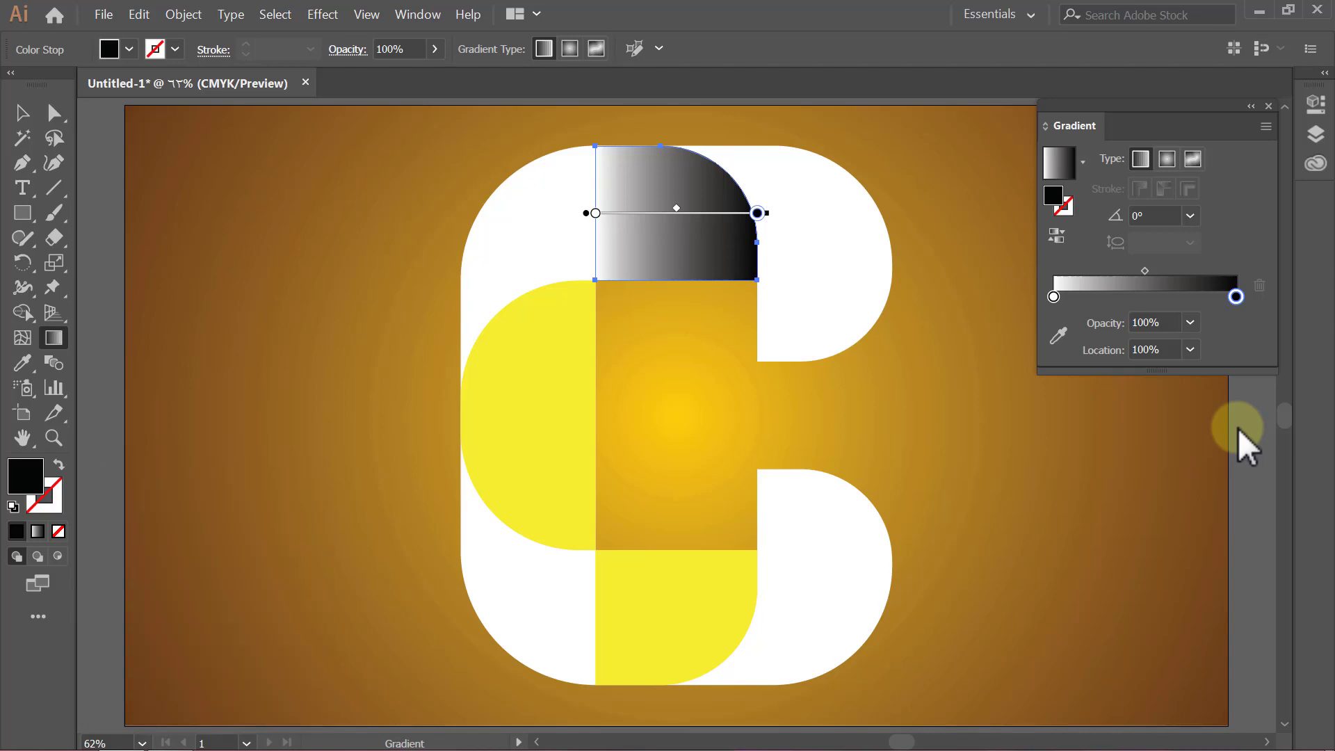
{"action": "left_click", "coordinate": [1191, 322]}
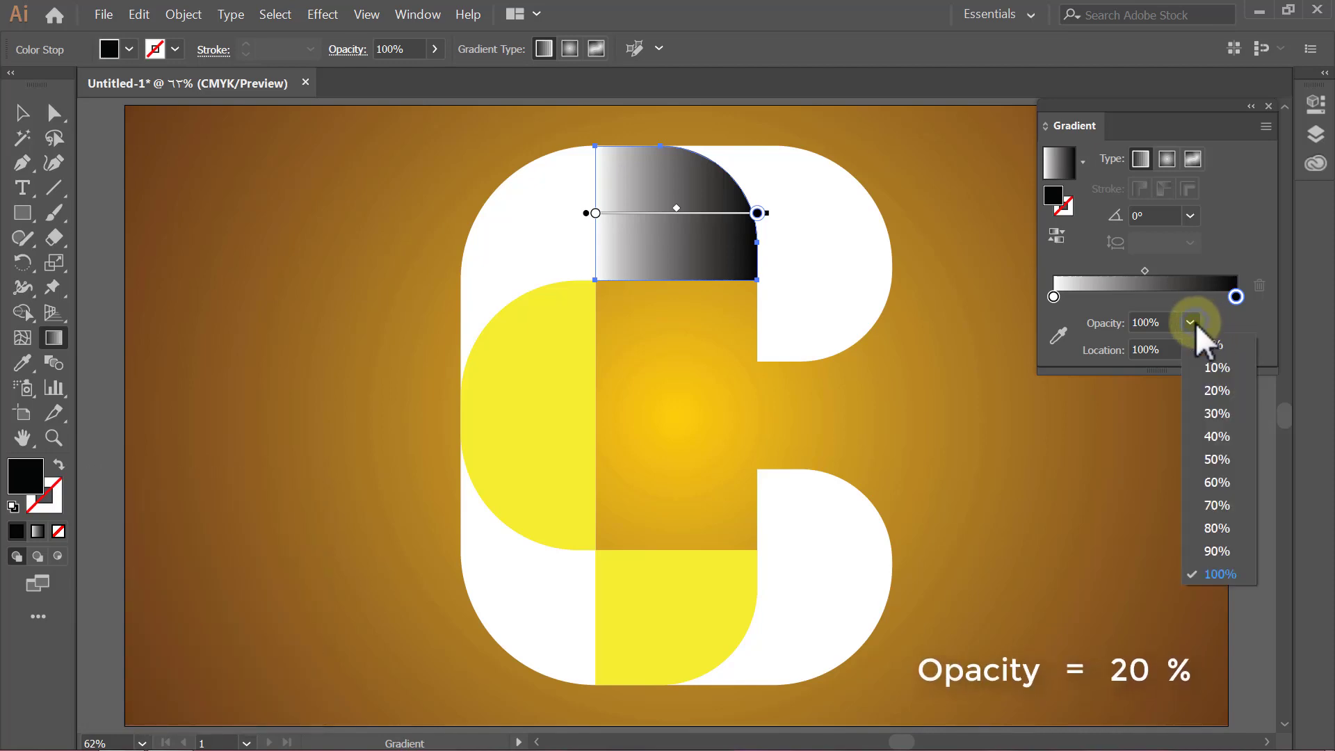
{"action": "left_click", "coordinate": [1240, 390]}
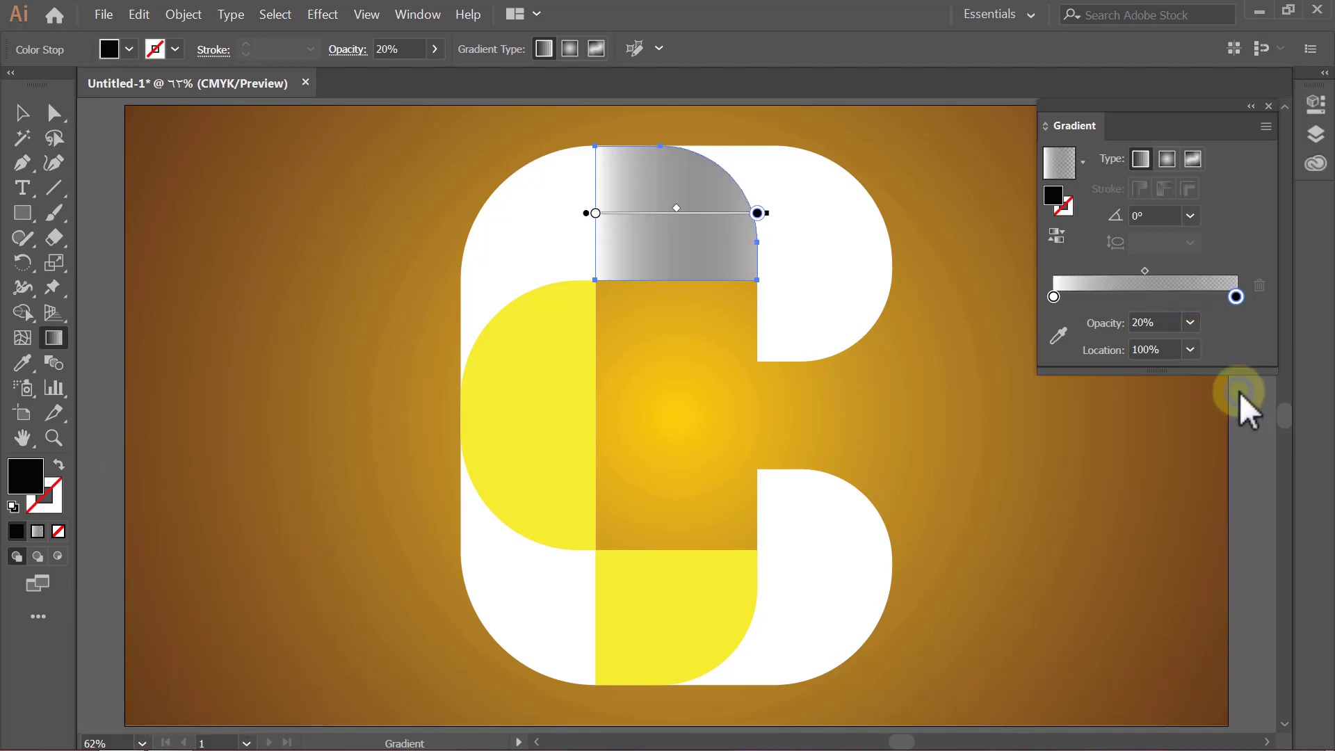
Step: Set the gradient's white start stop to 0% opacity
{"action": "left_click", "coordinate": [1054, 297]}
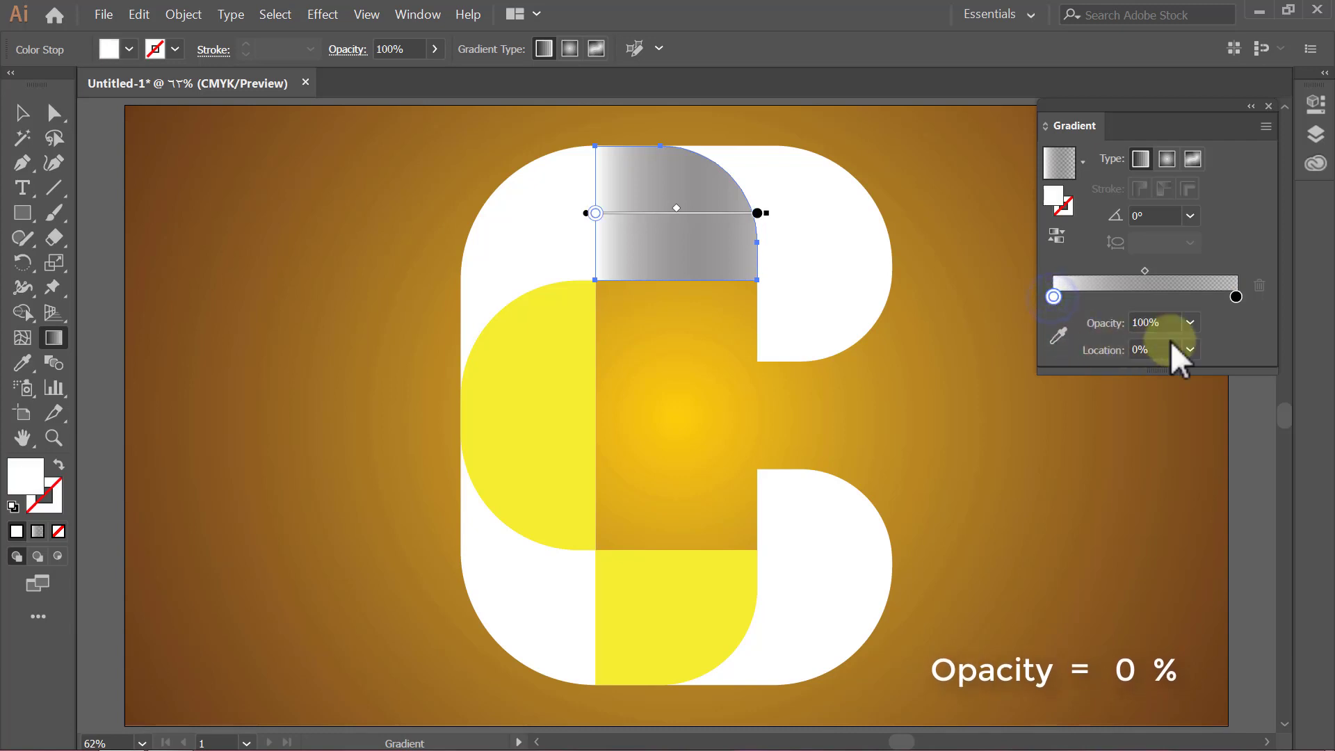
{"action": "left_click", "coordinate": [1190, 323]}
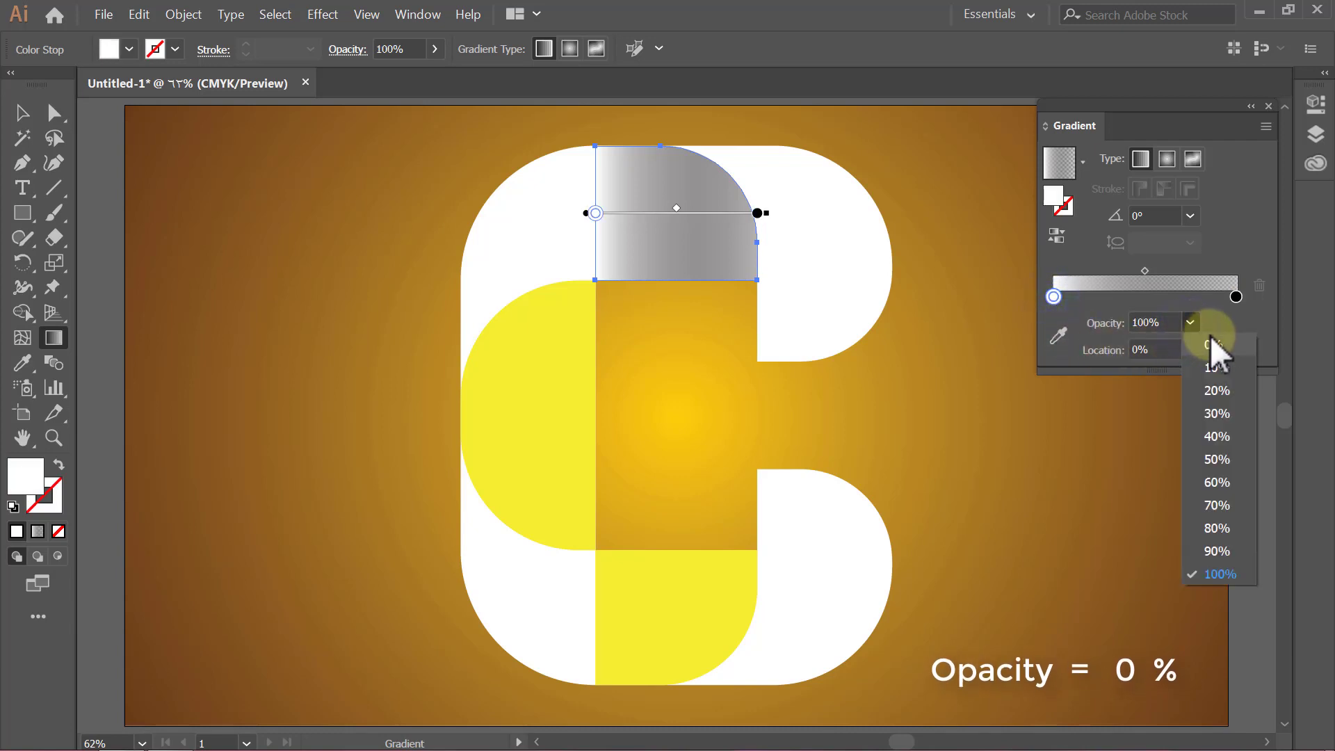
{"action": "left_click", "coordinate": [1229, 344]}
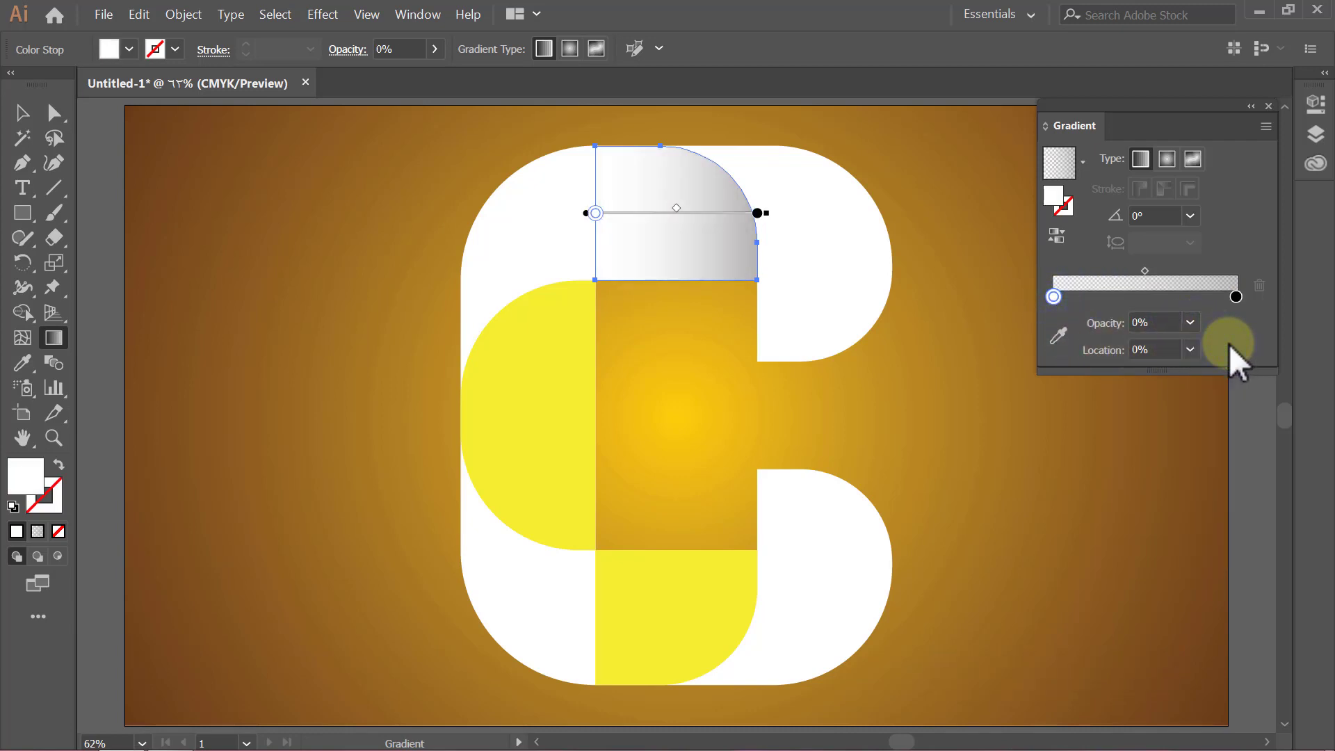
Step: Replace the yellow fills of the bottom quarter-circle and left half-circle with the grey shading gradient
{"action": "key", "text": "v"}
{"action": "left_click", "coordinate": [1158, 448]}
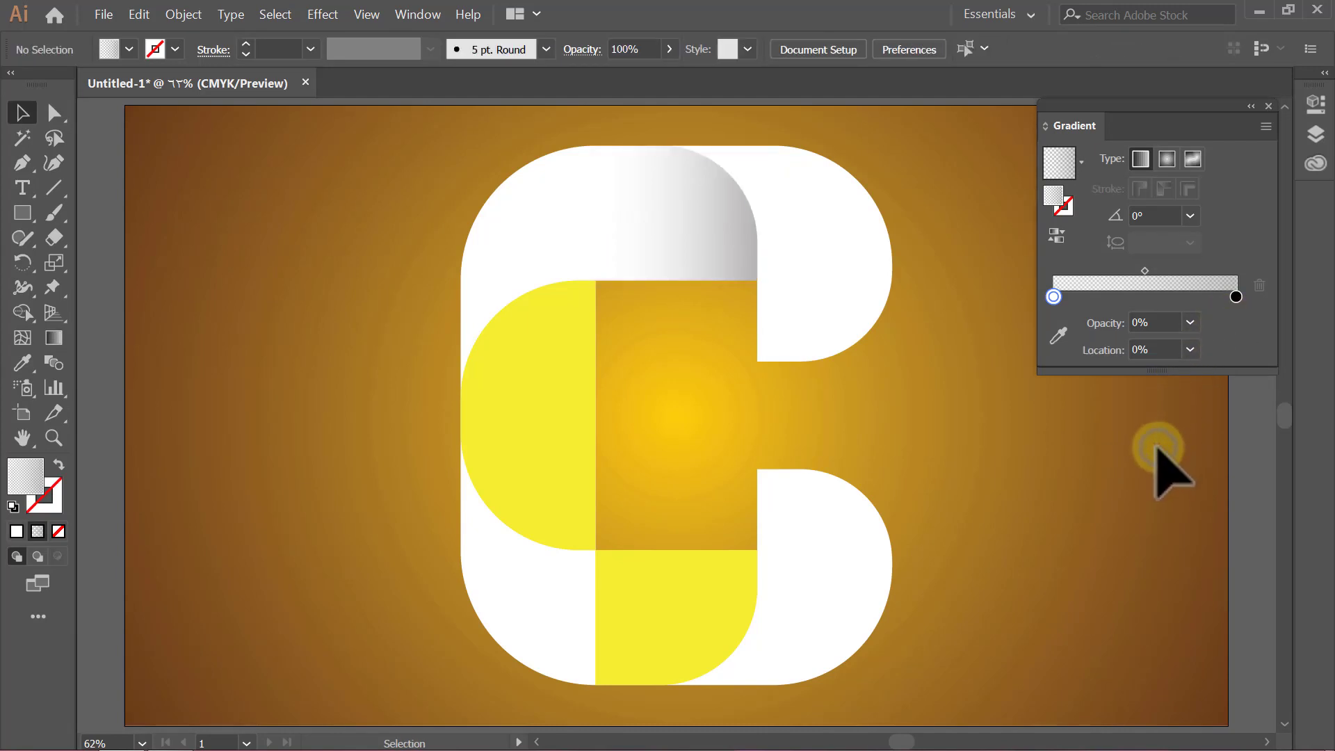
{"action": "left_click", "coordinate": [697, 610]}
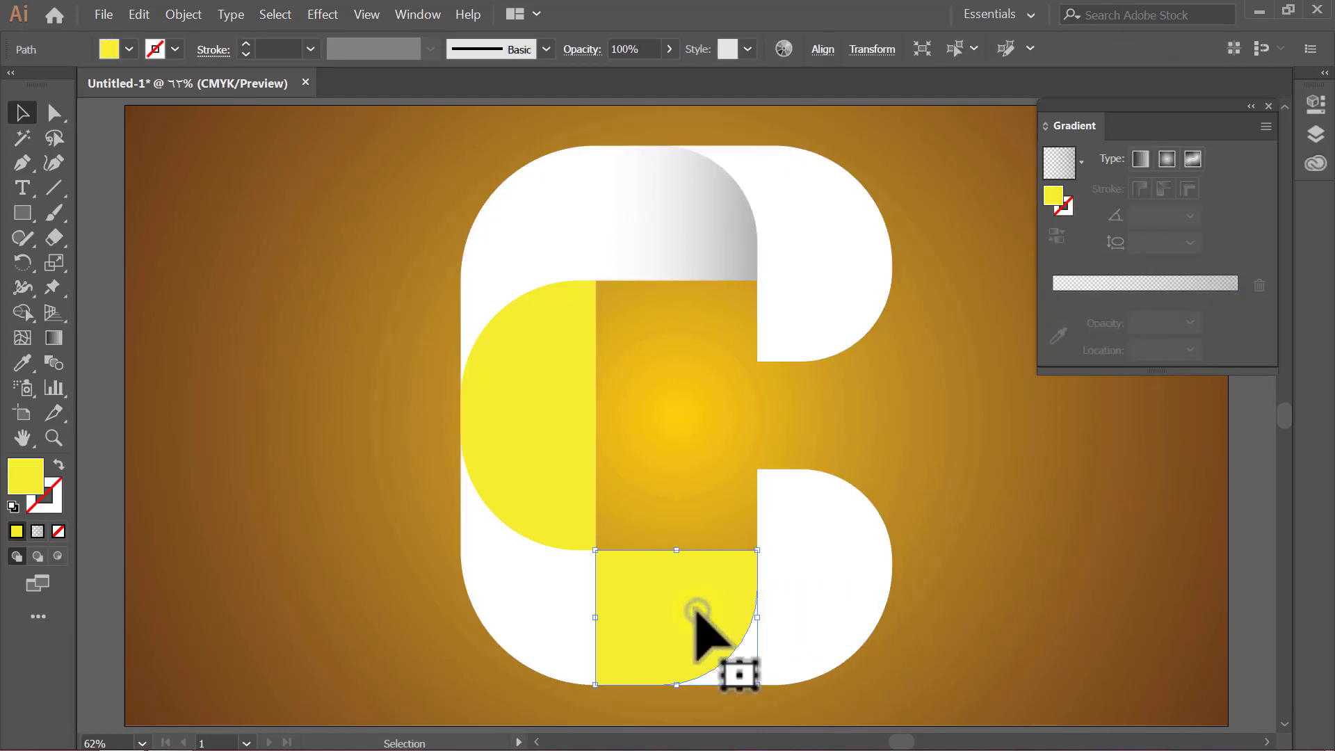
{"action": "left_click", "coordinate": [1140, 160]}
{"action": "left_click", "coordinate": [1116, 451]}
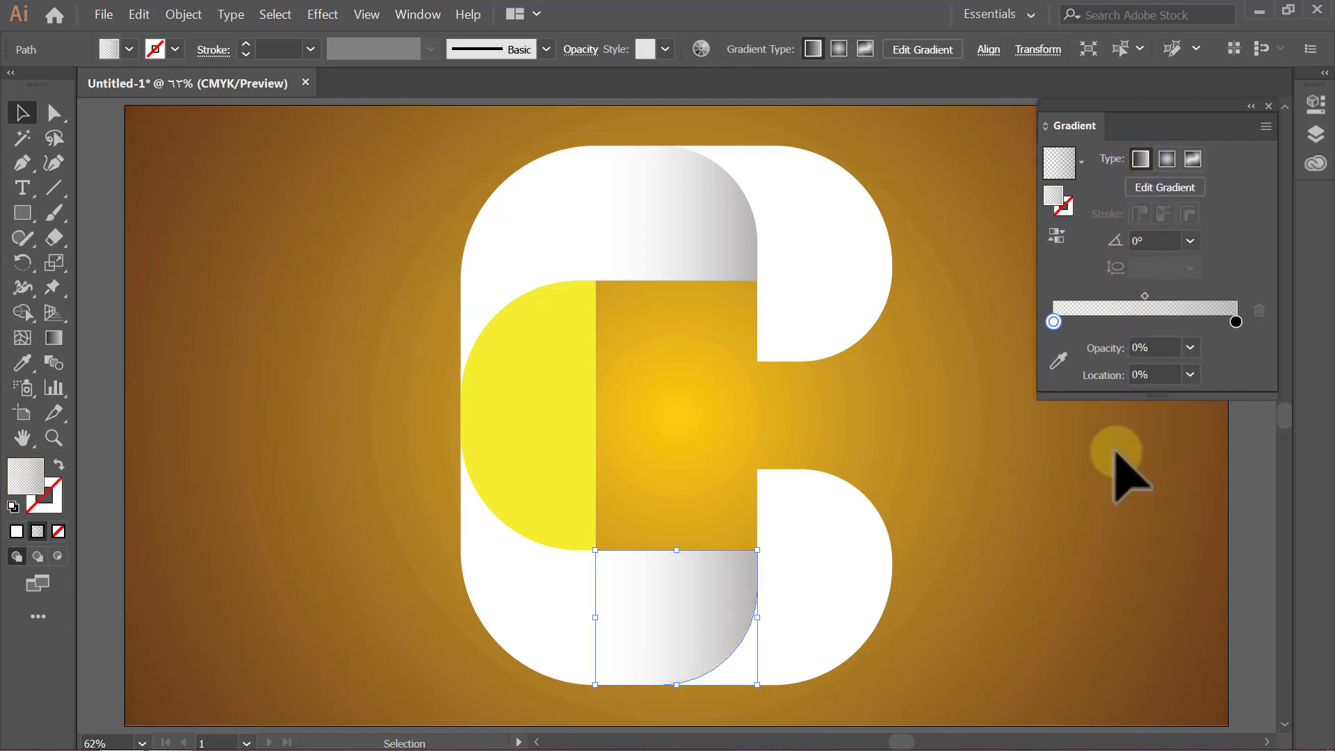
{"action": "left_click", "coordinate": [574, 428]}
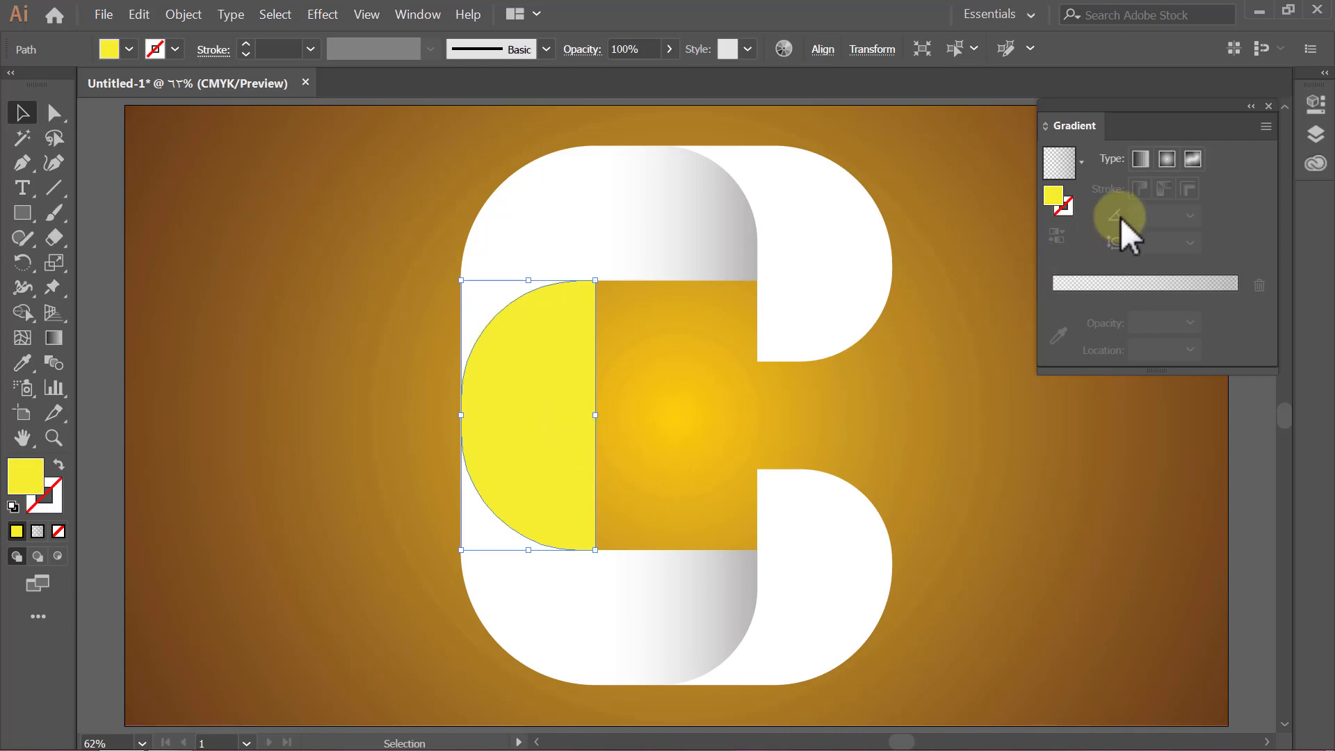
{"action": "left_click", "coordinate": [1140, 159]}
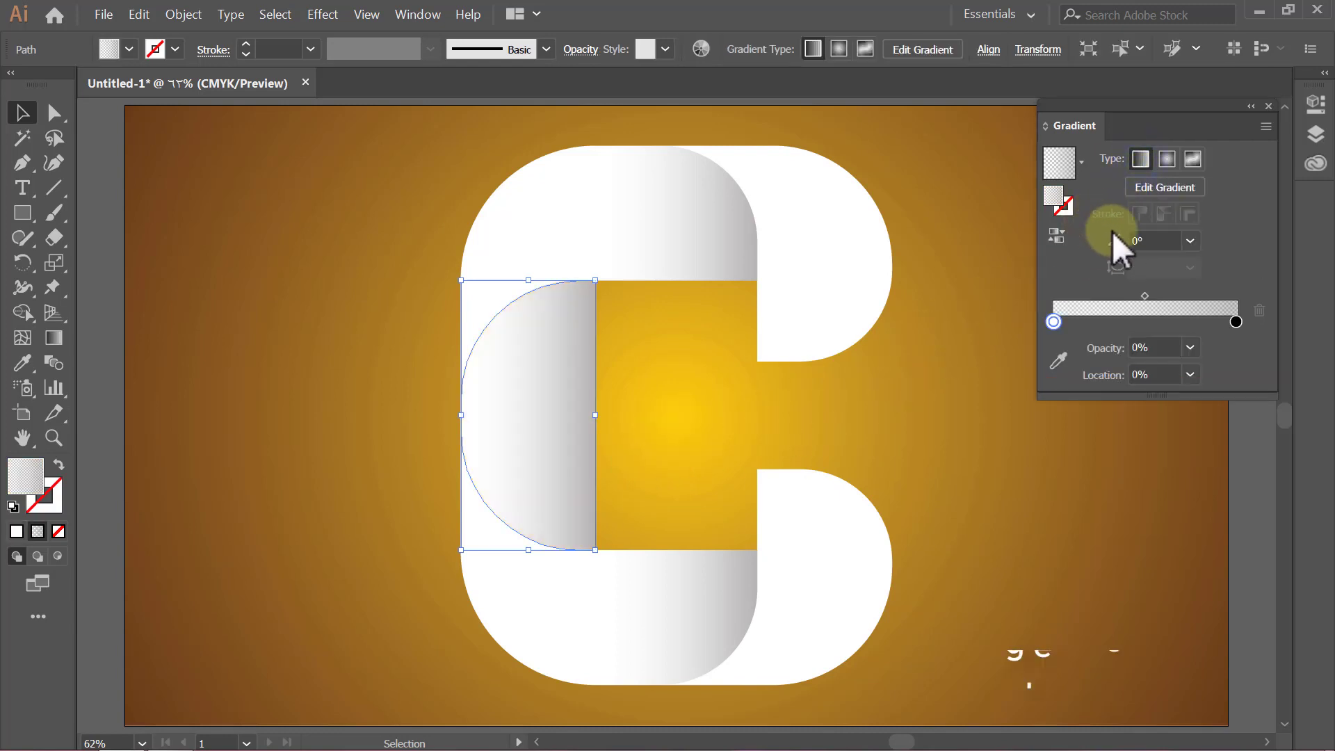
Step: Turn the half-circle's gradient to 90° with a fully transparent white middle stop at 50%
{"action": "left_click", "coordinate": [1191, 241]}
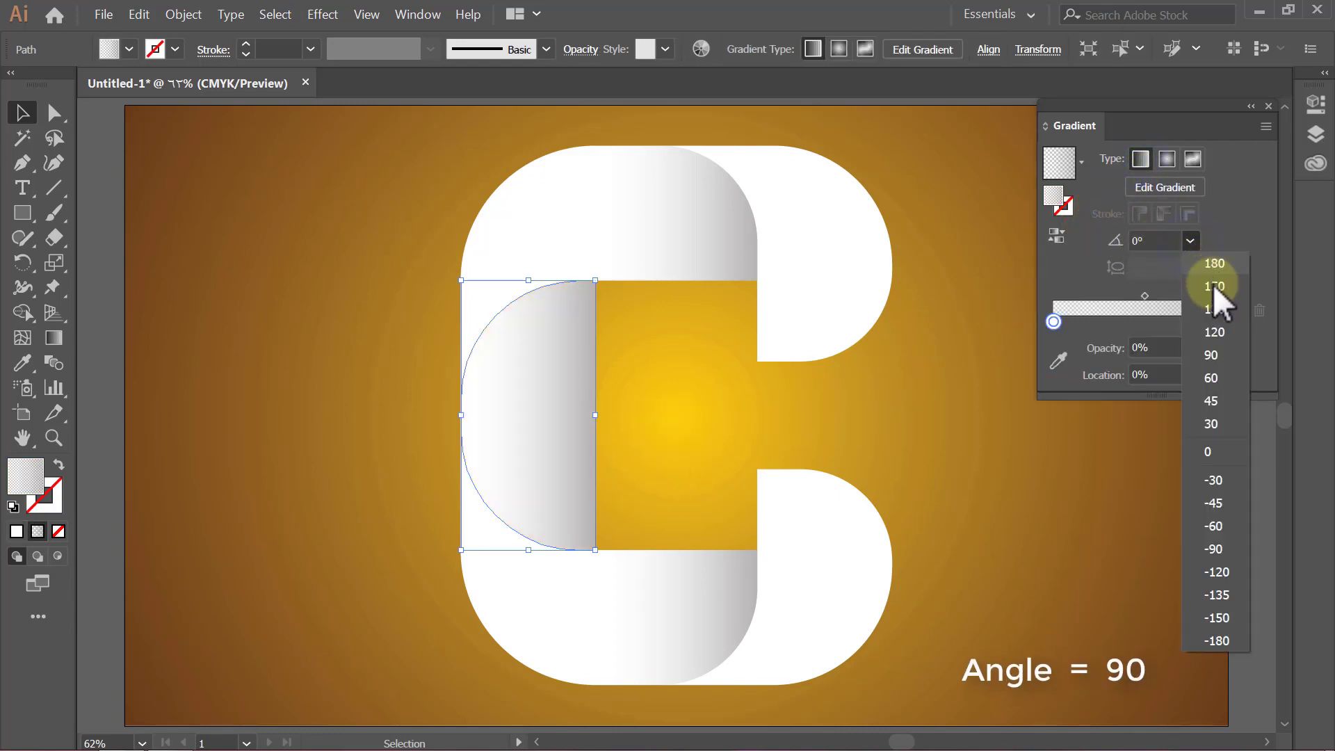
{"action": "left_click", "coordinate": [1231, 351]}
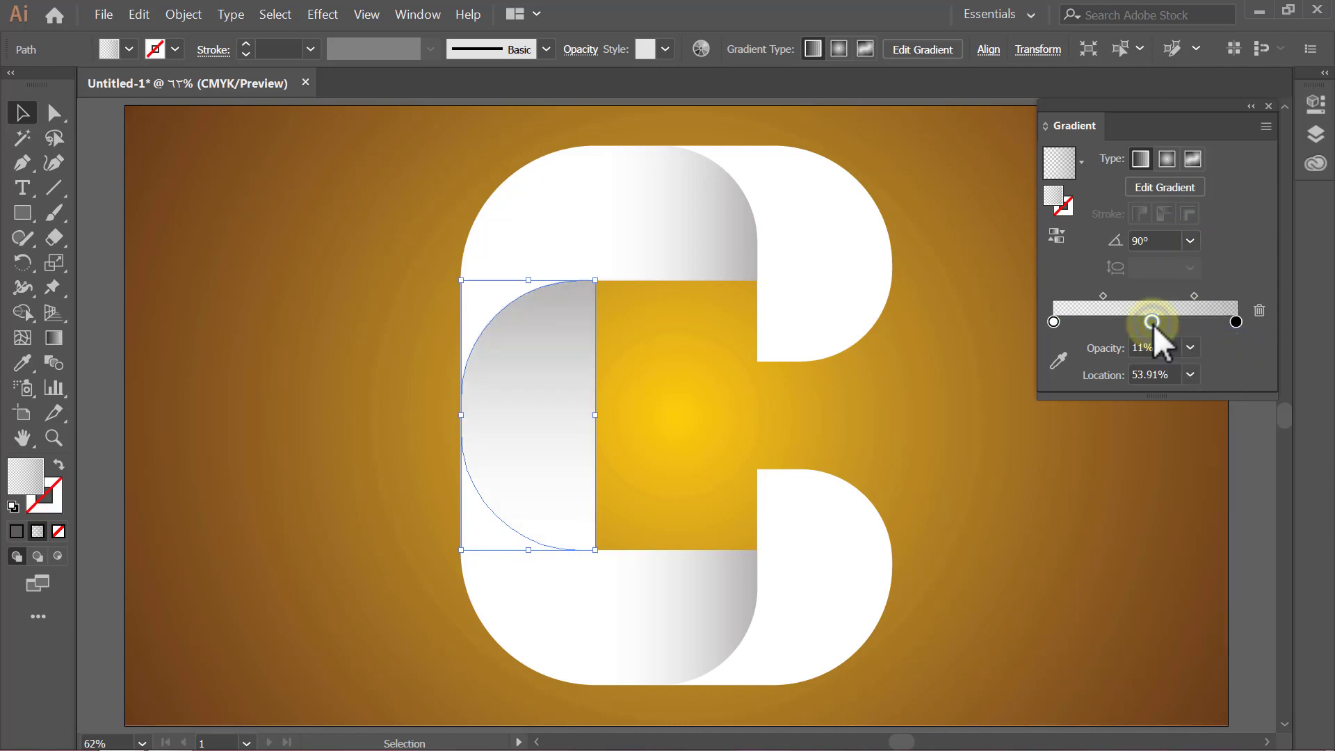
{"action": "left_click", "coordinate": [1190, 375]}
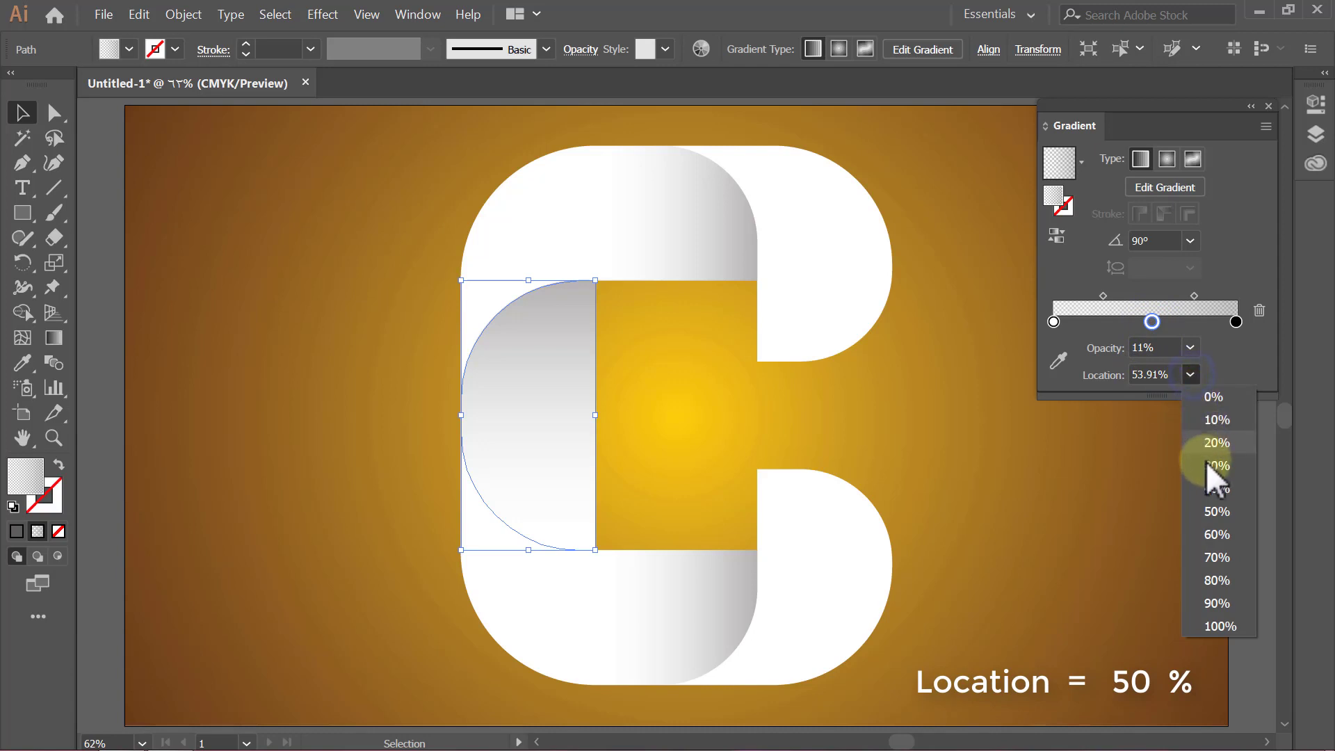
{"action": "left_click", "coordinate": [1234, 510]}
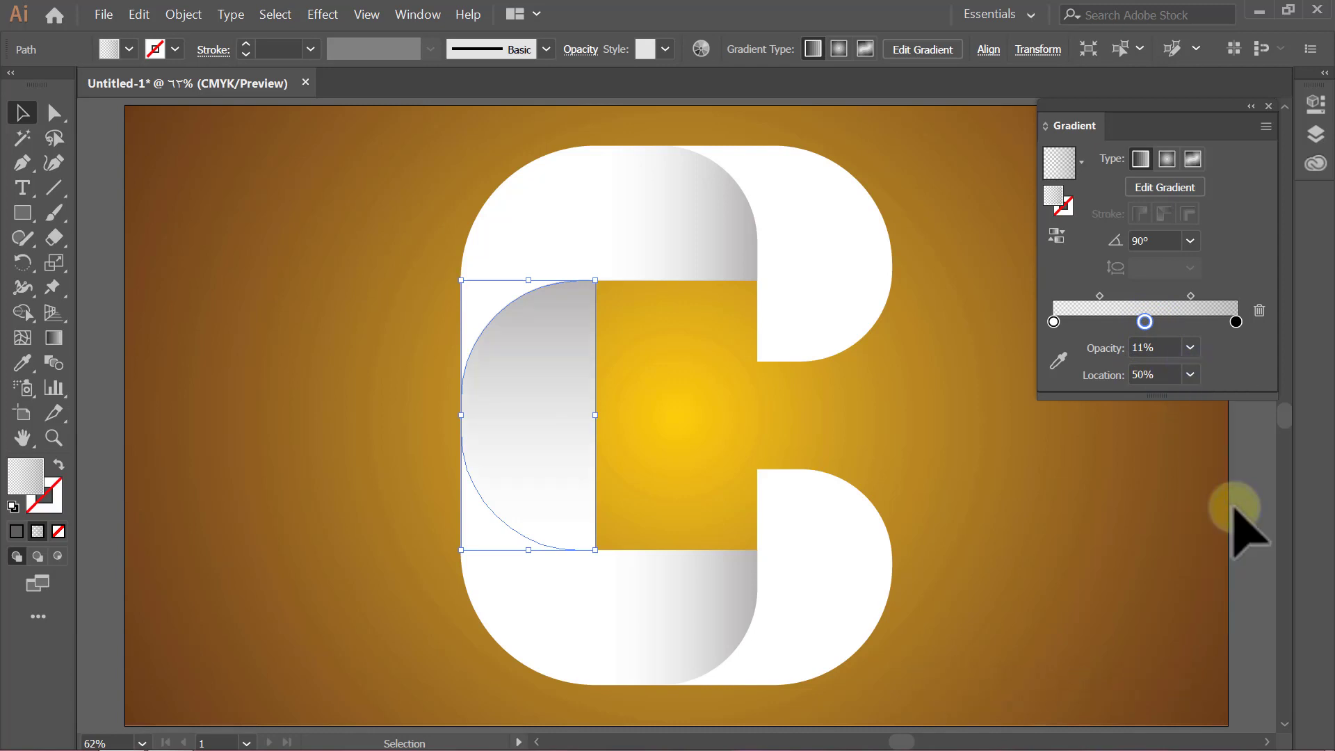
{"action": "double_click", "coordinate": [1146, 324]}
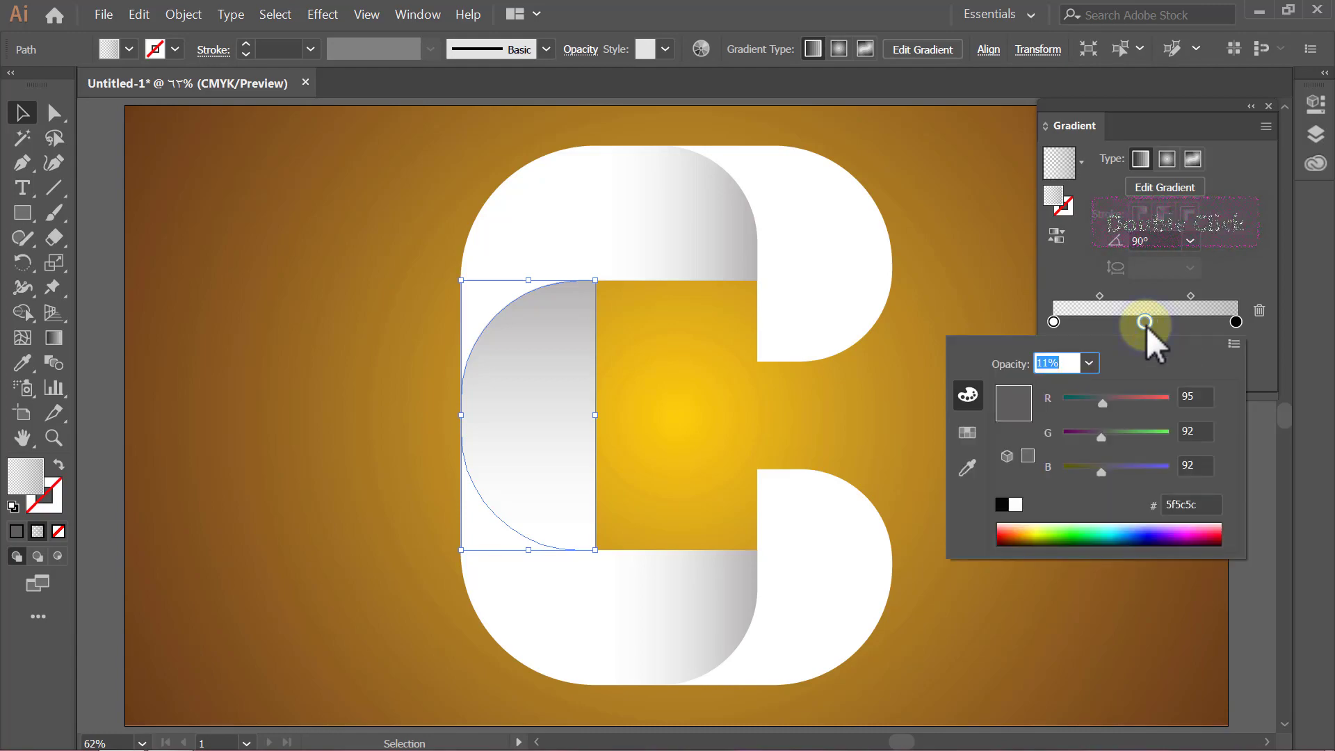
{"action": "left_click", "coordinate": [1015, 505]}
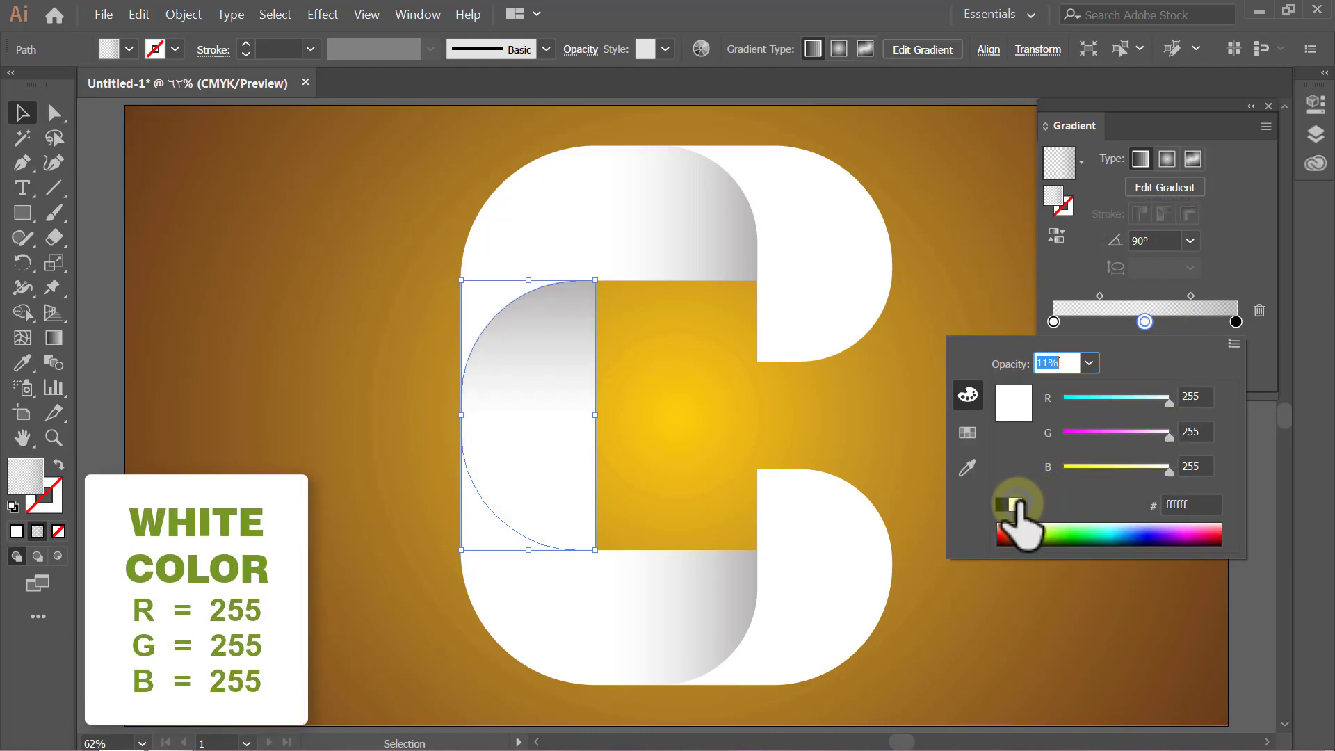
{"action": "left_click", "coordinate": [1262, 371]}
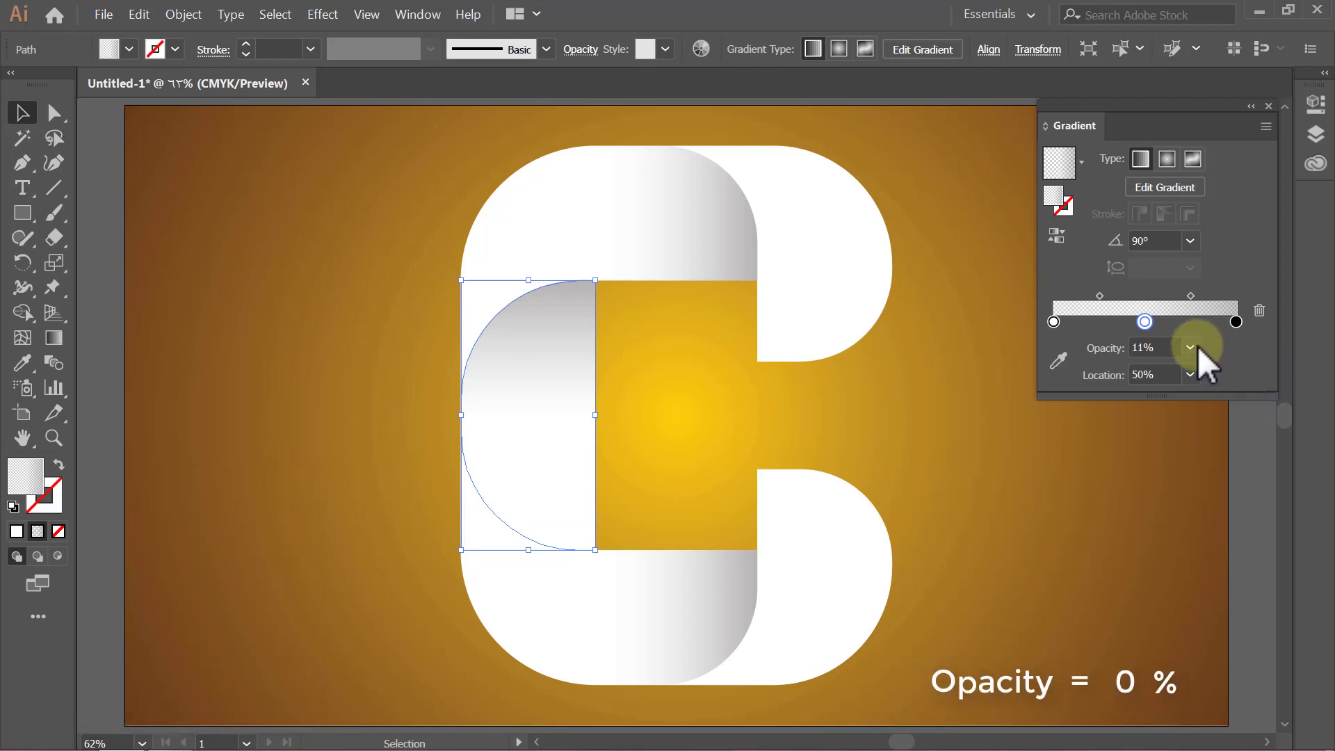
{"action": "left_click", "coordinate": [1193, 346]}
{"action": "left_click", "coordinate": [1231, 370]}
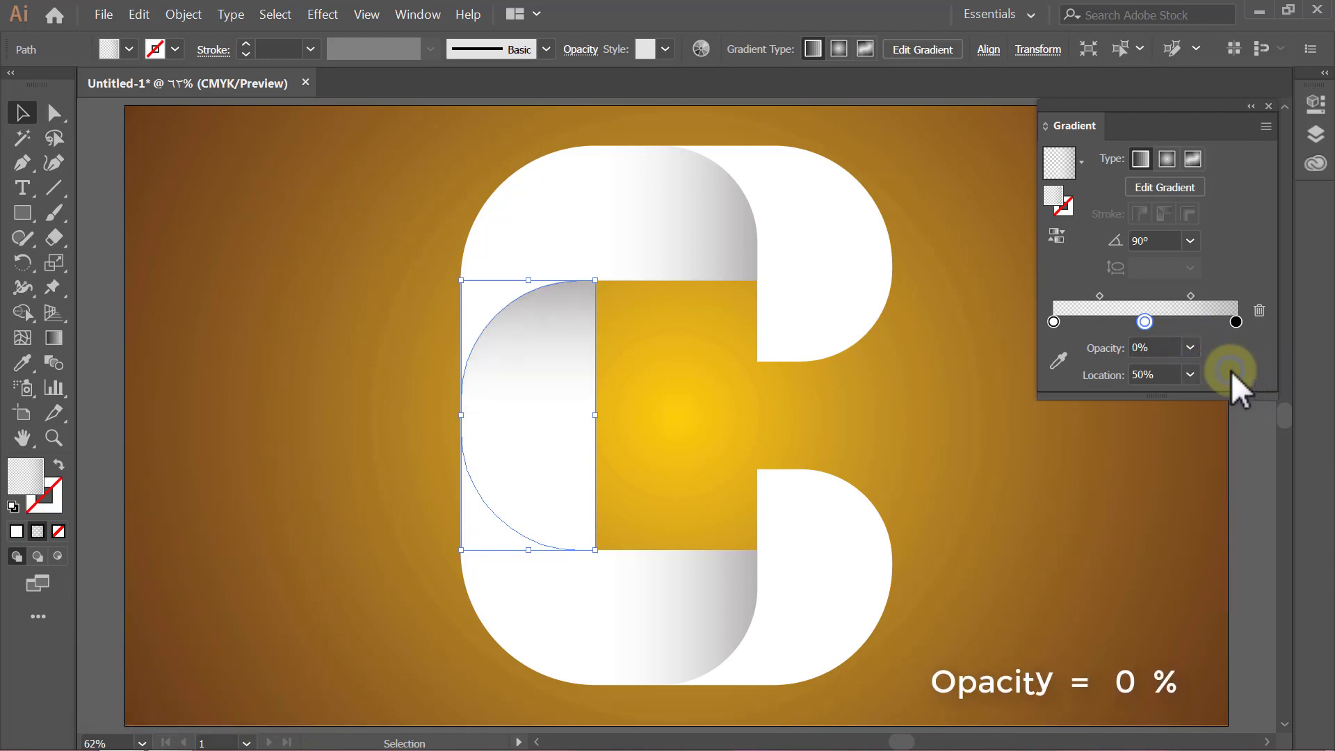
Step: Make the gradient's left end black (RGB 0/0/0) at 20% opacity, then deselect
{"action": "double_click", "coordinate": [1052, 322]}
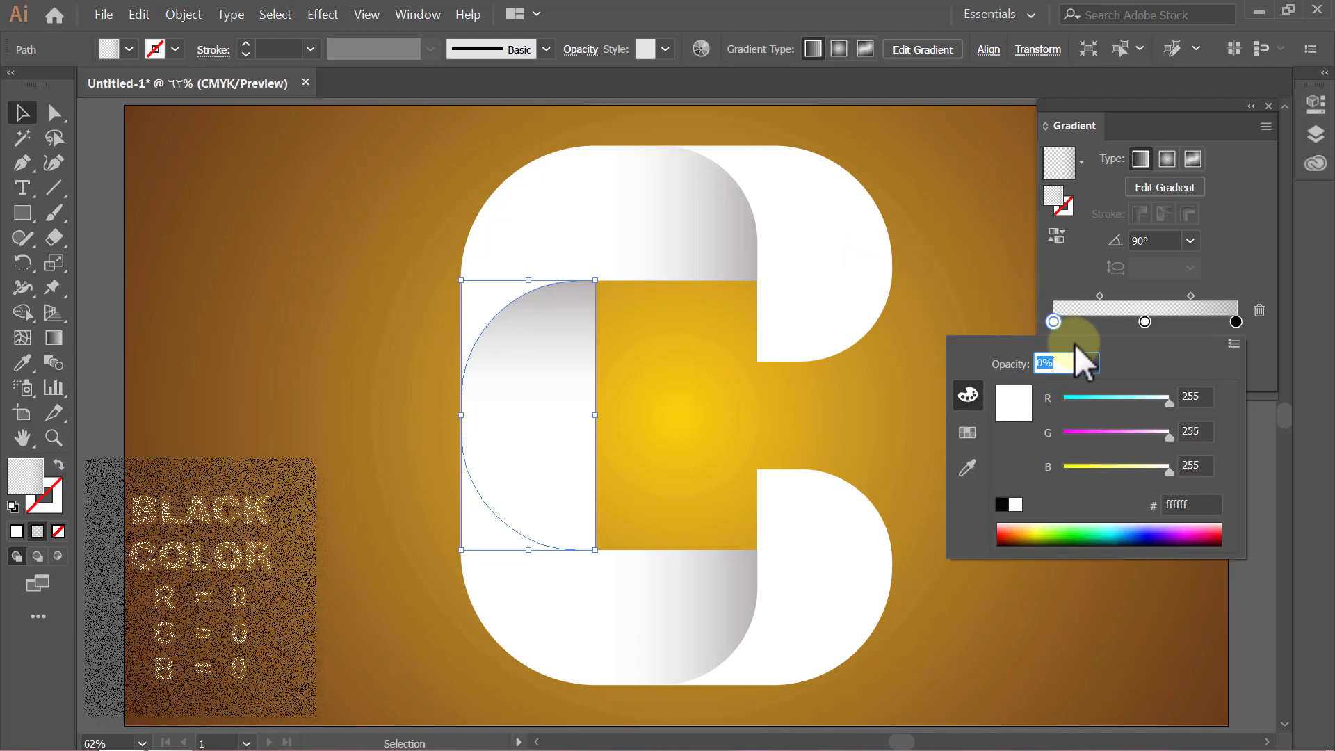
{"action": "double_click", "coordinate": [1196, 396]}
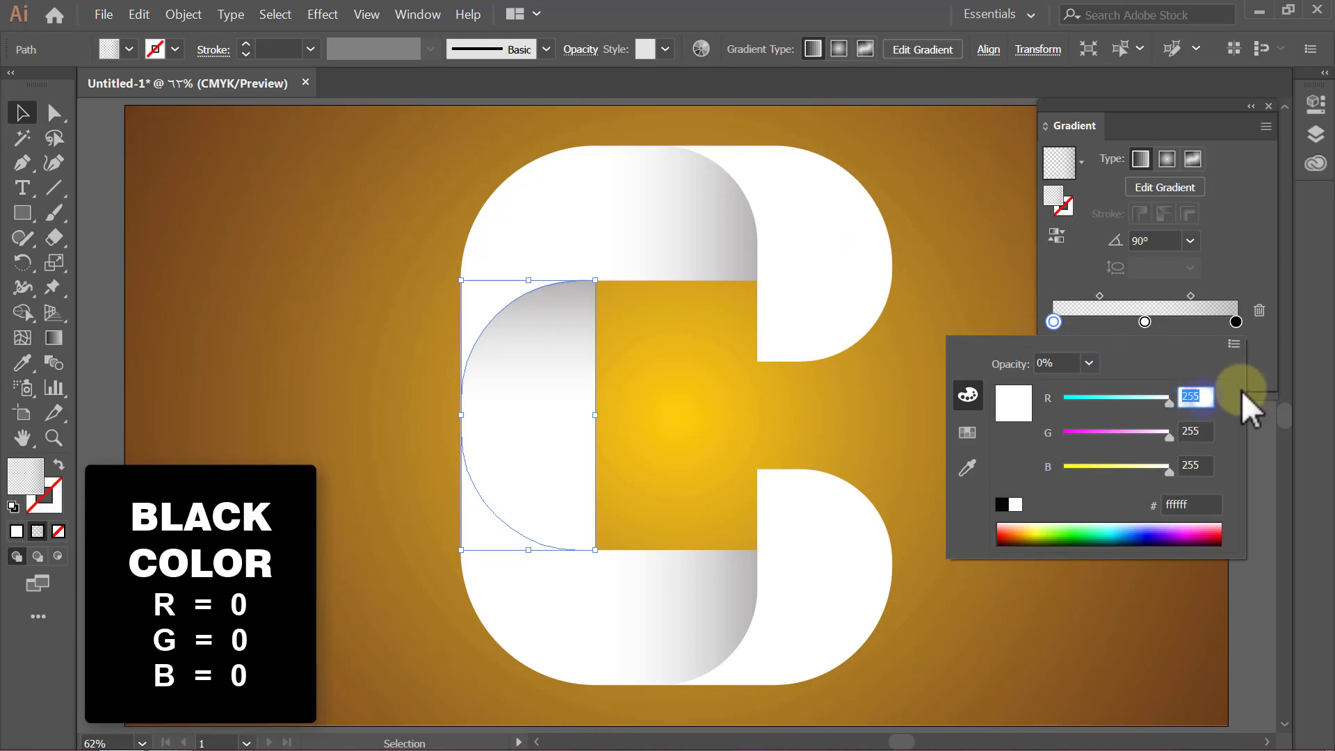
{"action": "type", "text": "0"}
{"action": "double_click", "coordinate": [1192, 431]}
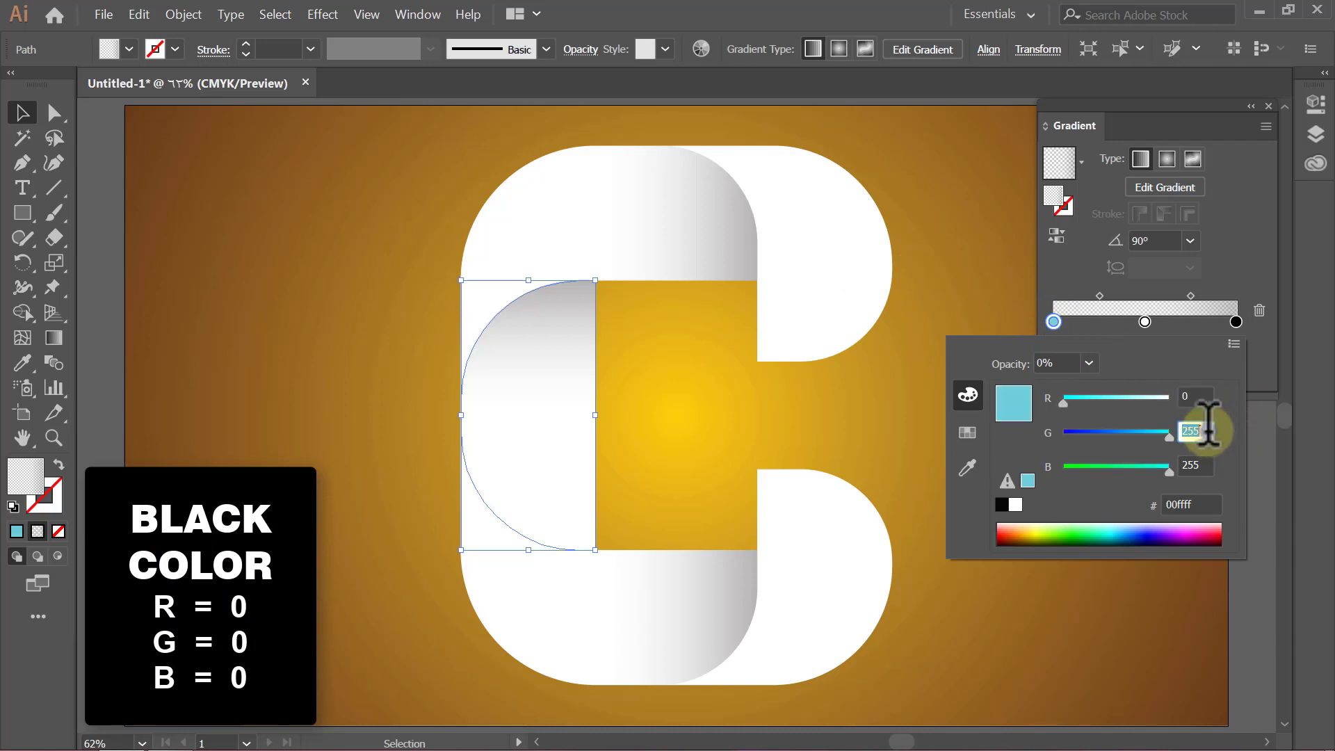
{"action": "type", "text": "0"}
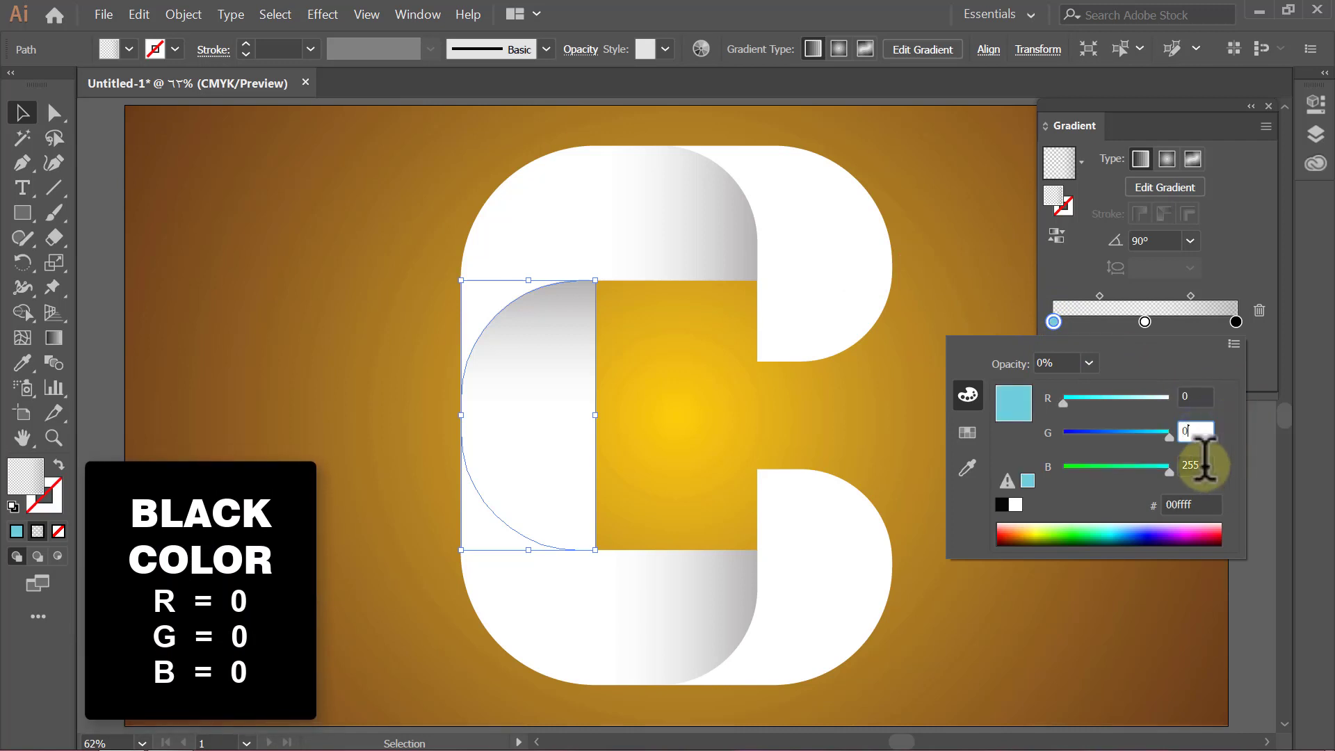
{"action": "double_click", "coordinate": [1196, 465]}
{"action": "type", "text": "0"}
{"action": "key", "text": "Return"}
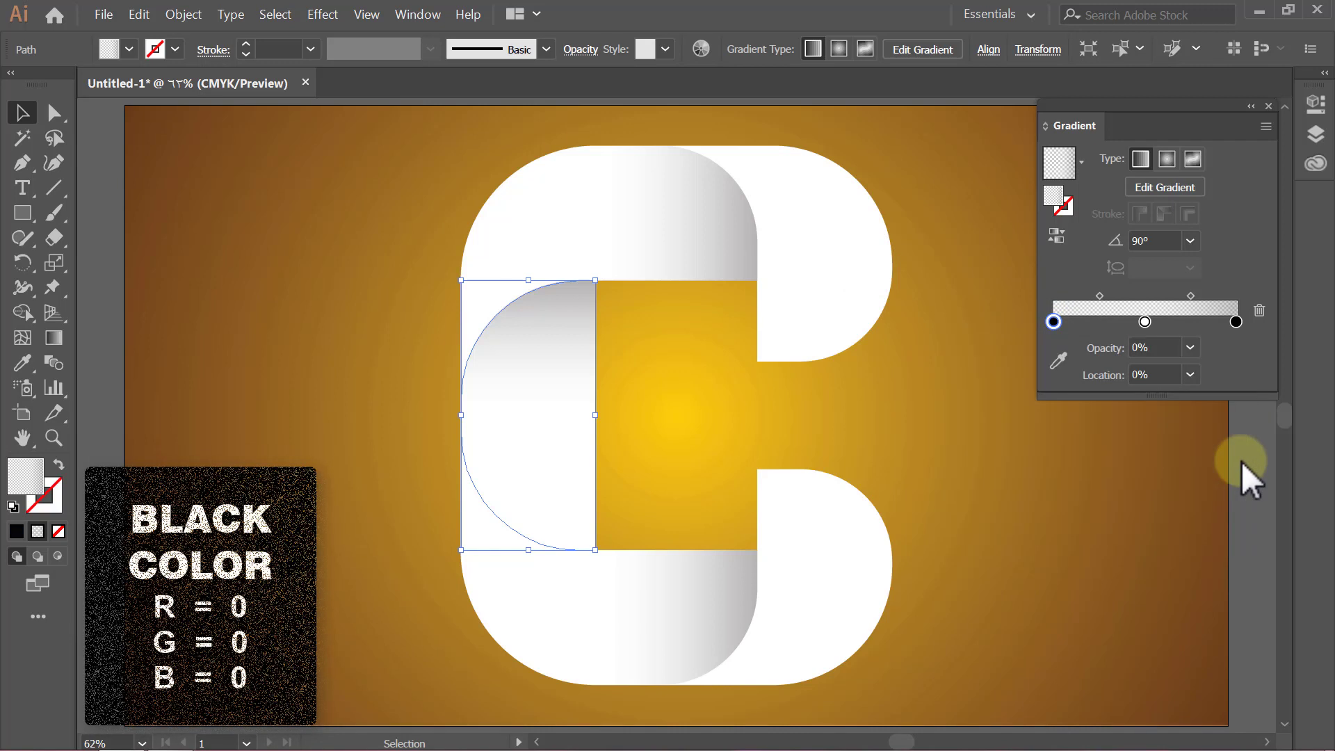
{"action": "left_click", "coordinate": [1190, 348]}
{"action": "left_click", "coordinate": [1240, 415]}
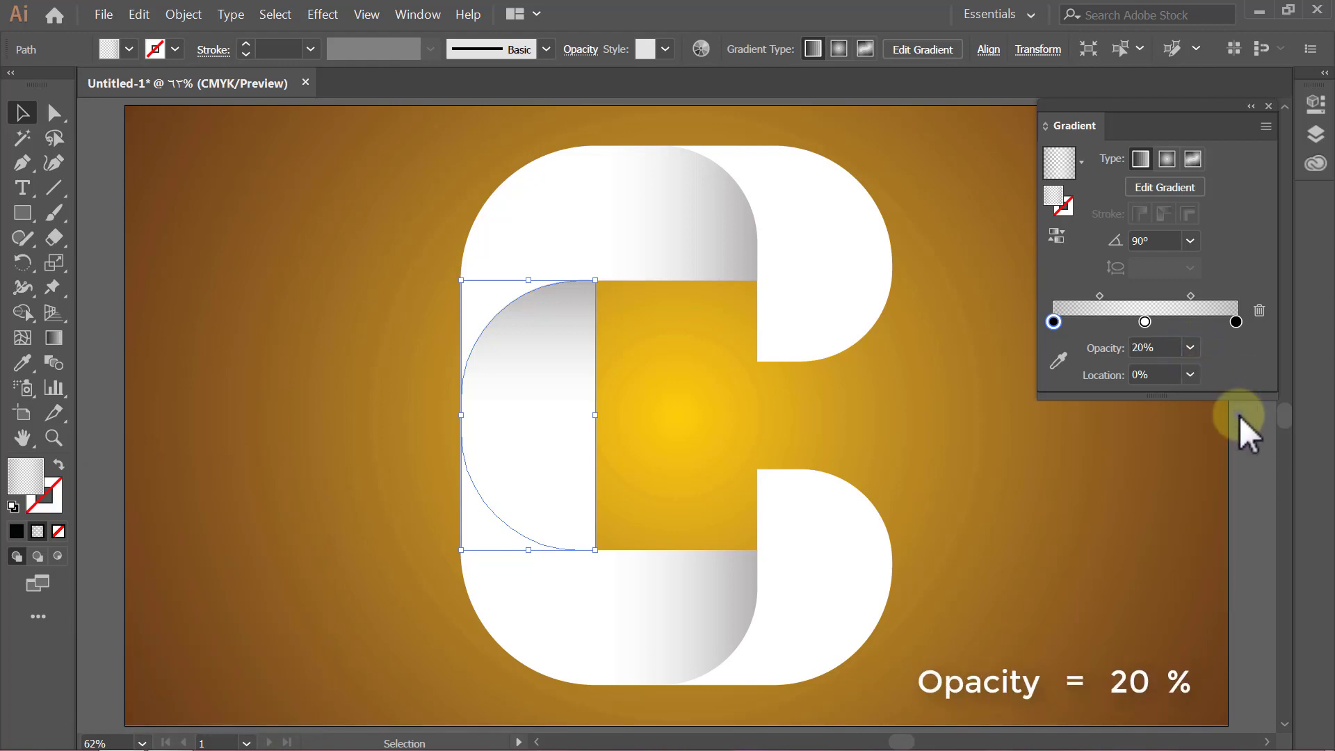
{"action": "left_click", "coordinate": [1195, 448]}
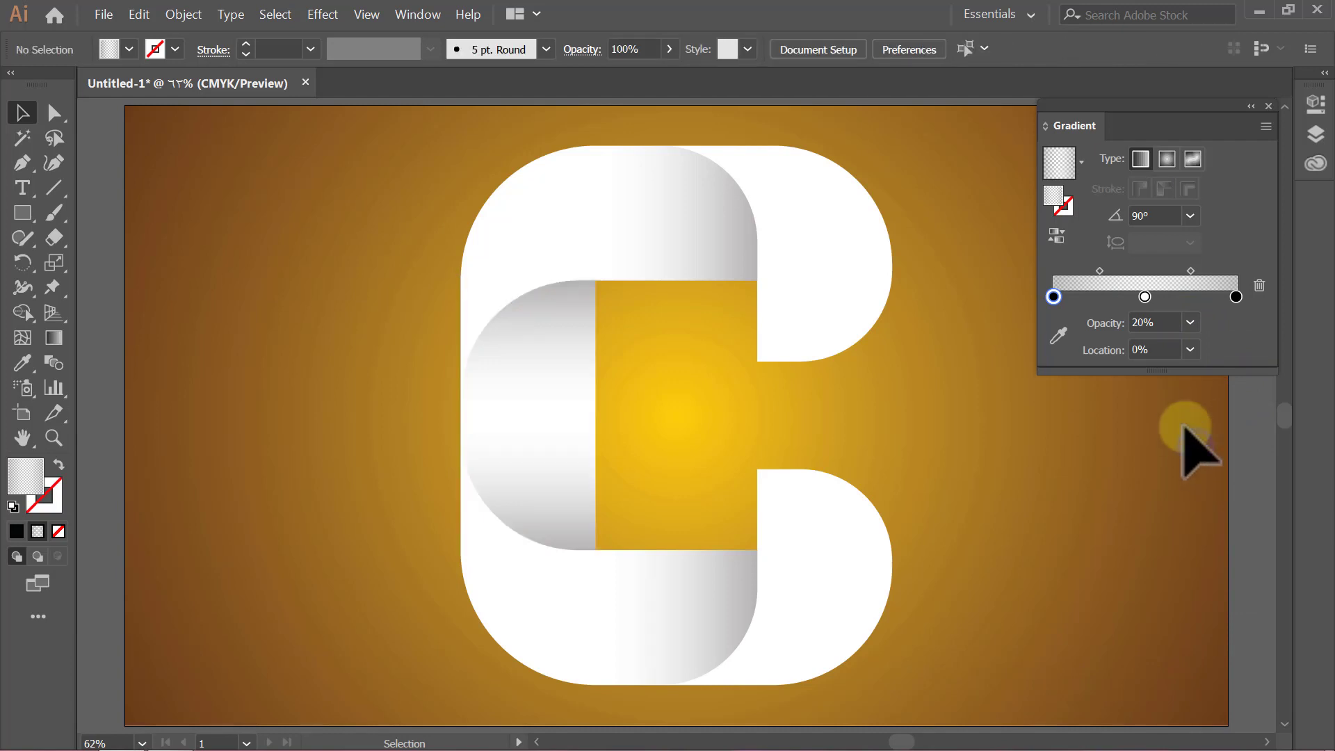
Step: Marquee-select all the white and shaded letter C pieces and group them together
{"action": "left_click", "coordinate": [1269, 107]}
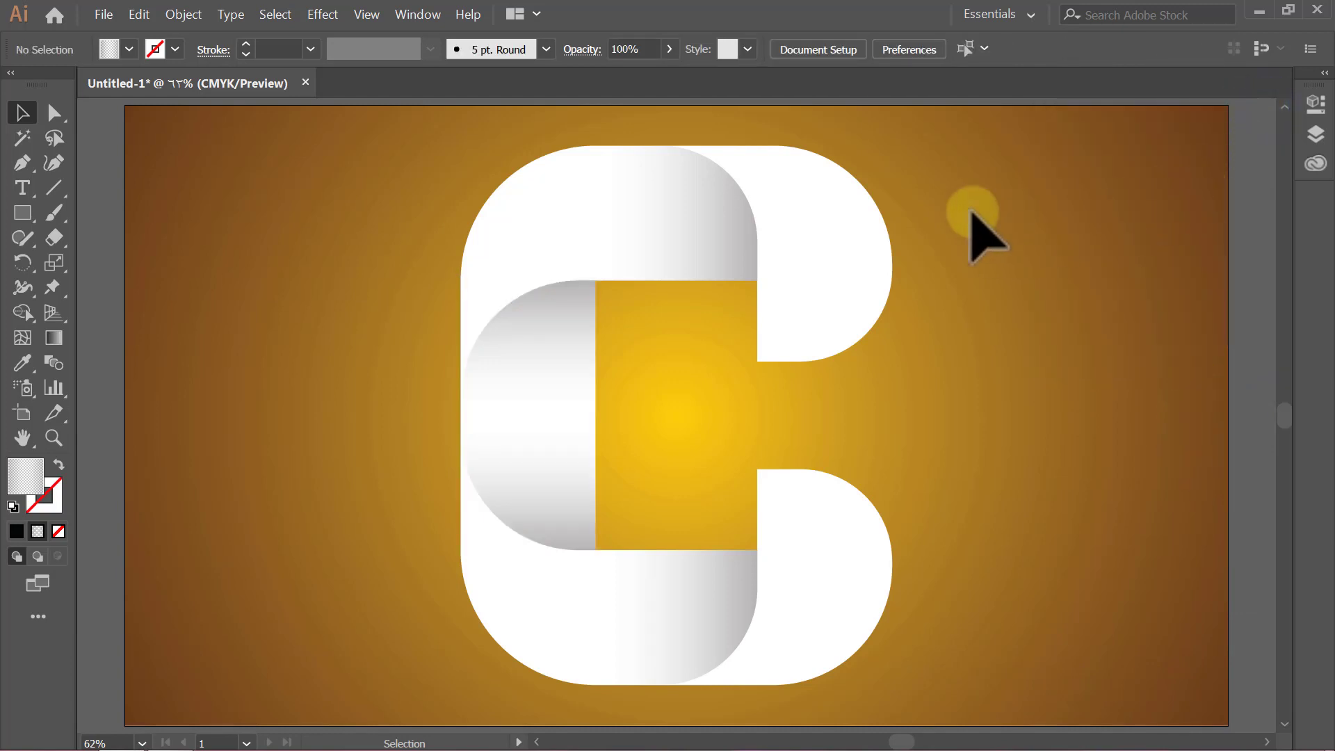
{"action": "left_click_drag", "start_coordinate": [970, 194], "coordinate": [407, 641]}
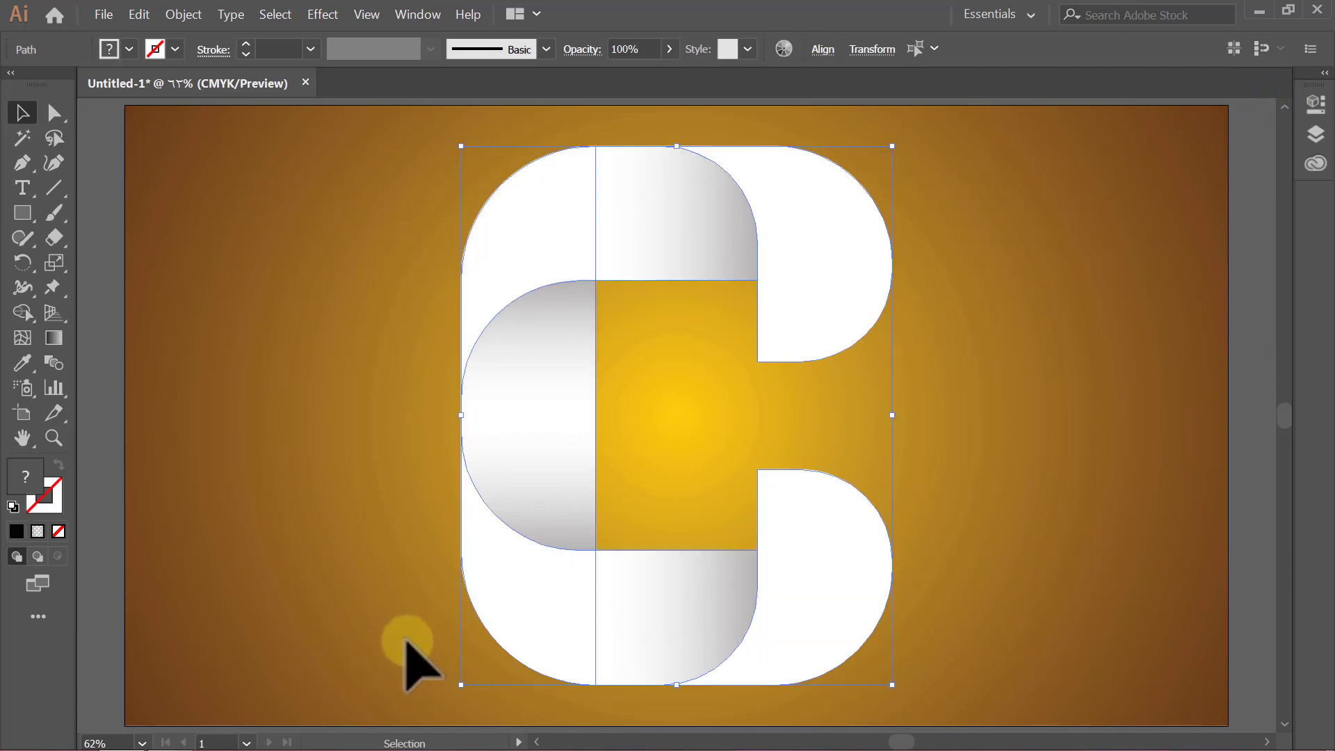
{"action": "left_click", "coordinate": [171, 14]}
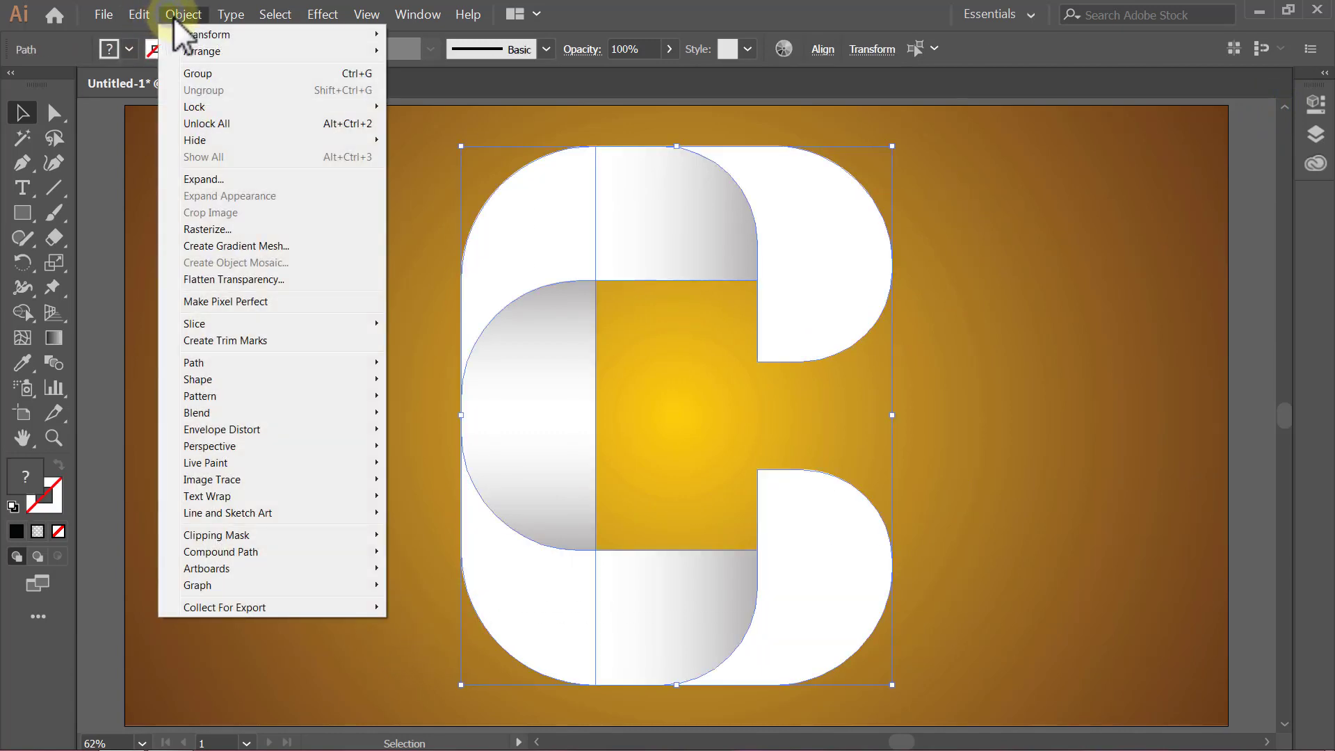
{"action": "left_click", "coordinate": [213, 72]}
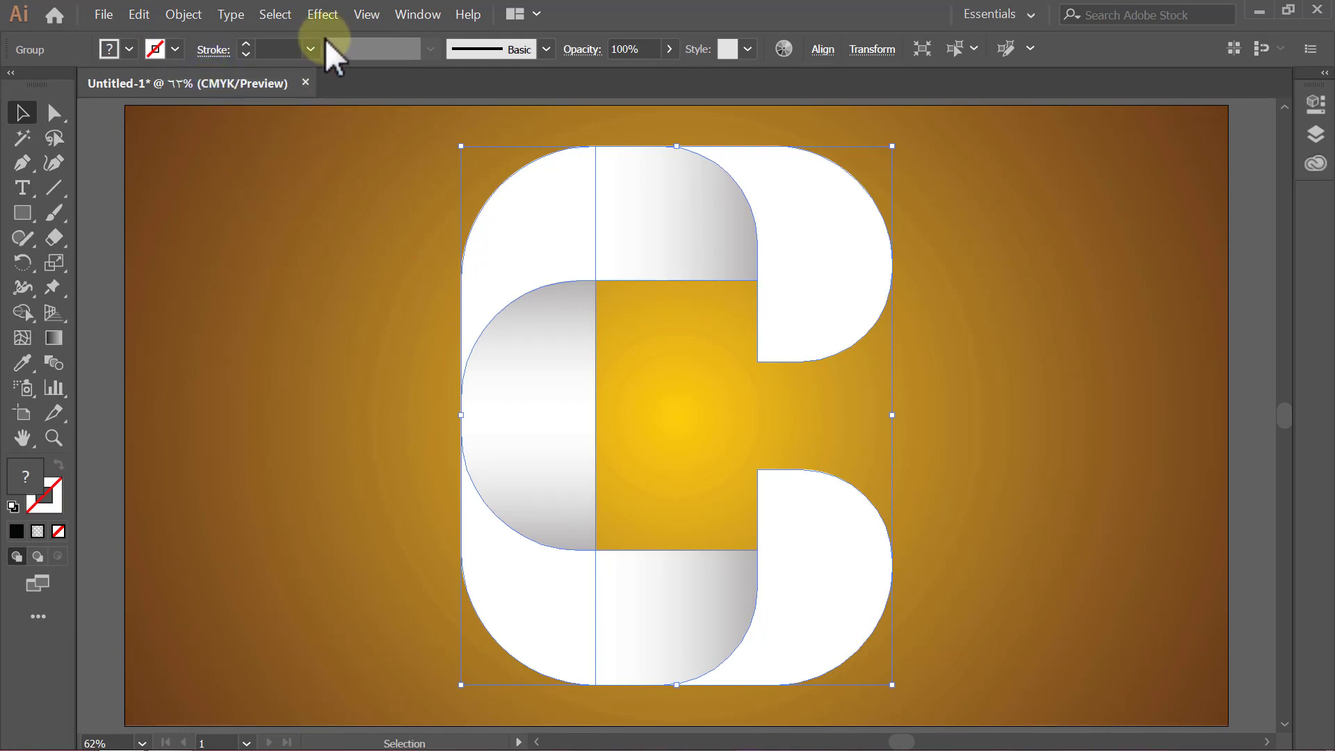
{"action": "left_click", "coordinate": [320, 17]}
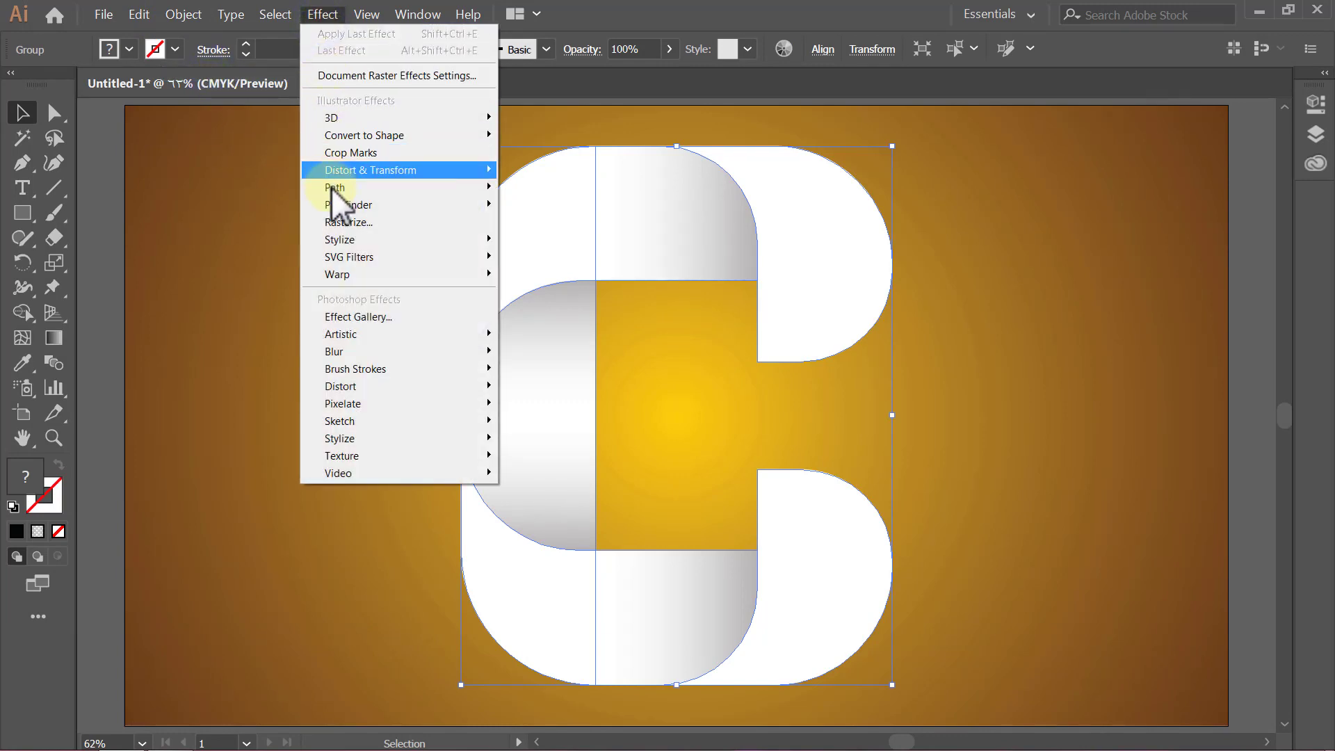
{"action": "mouse_move", "coordinate": [340, 240]}
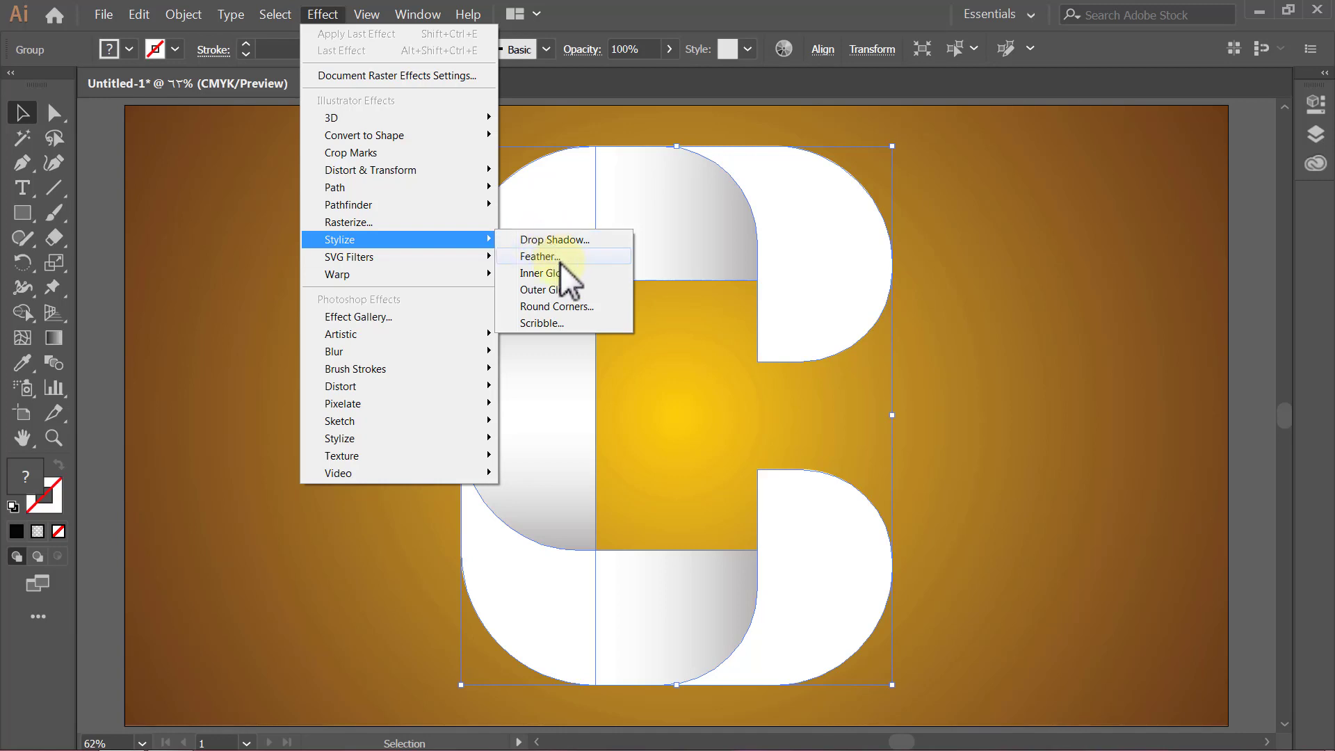
Step: Add an Outer Glow with preview on, 25 px blur and Normal blending mode
{"action": "left_click", "coordinate": [574, 289]}
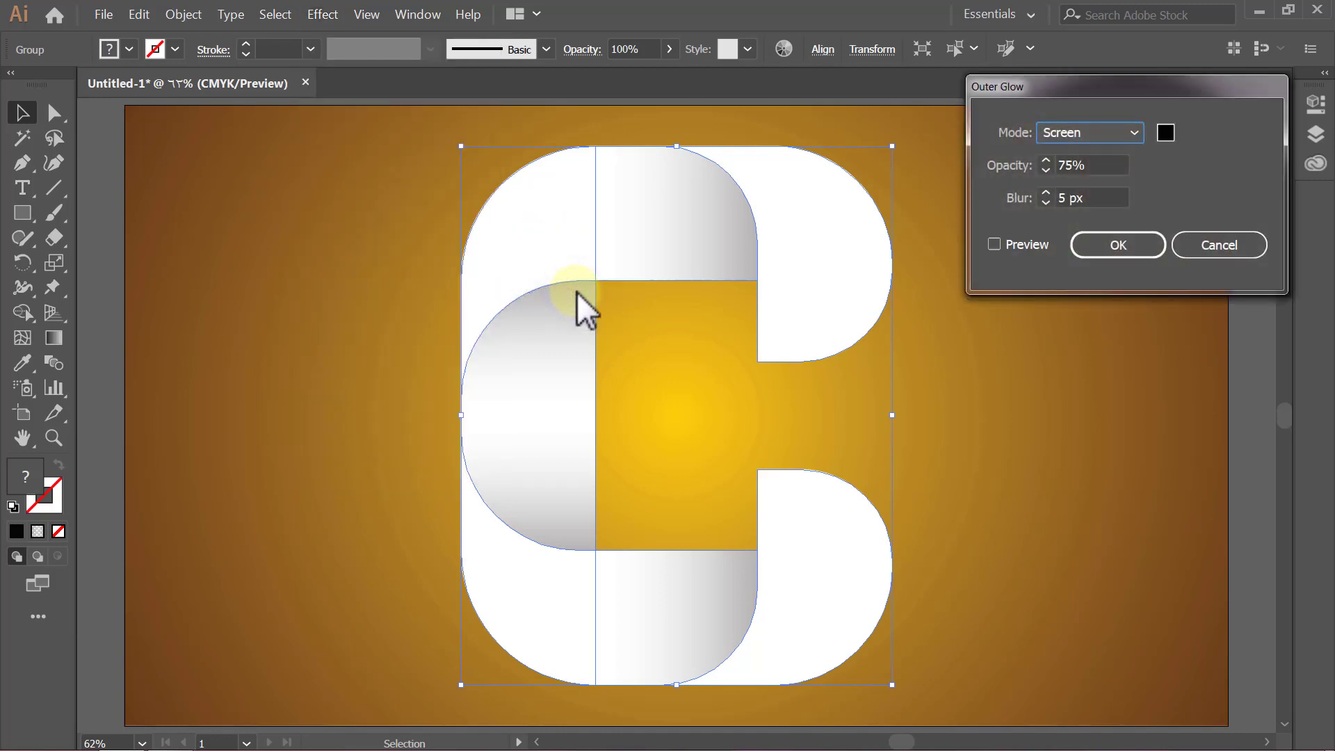
{"action": "left_click", "coordinate": [1001, 249]}
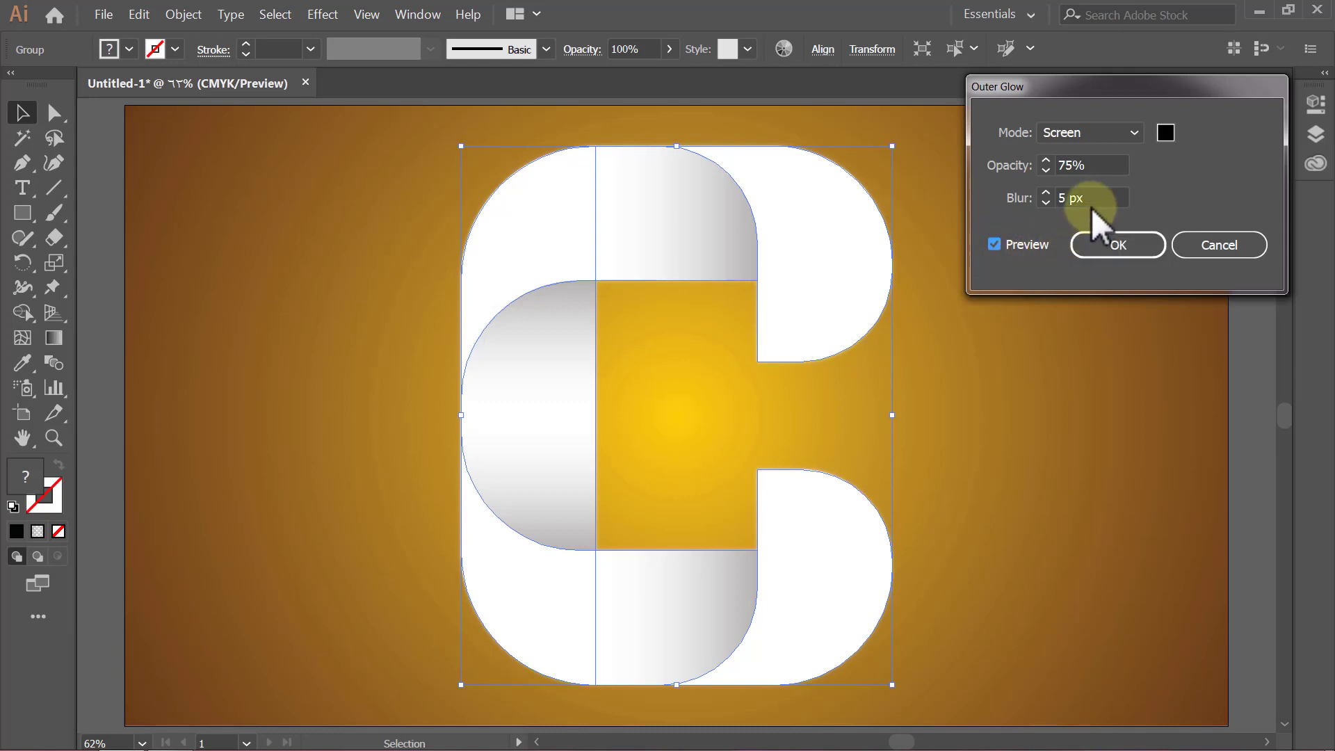
{"action": "double_click", "coordinate": [1064, 199]}
{"action": "type", "text": "2"}
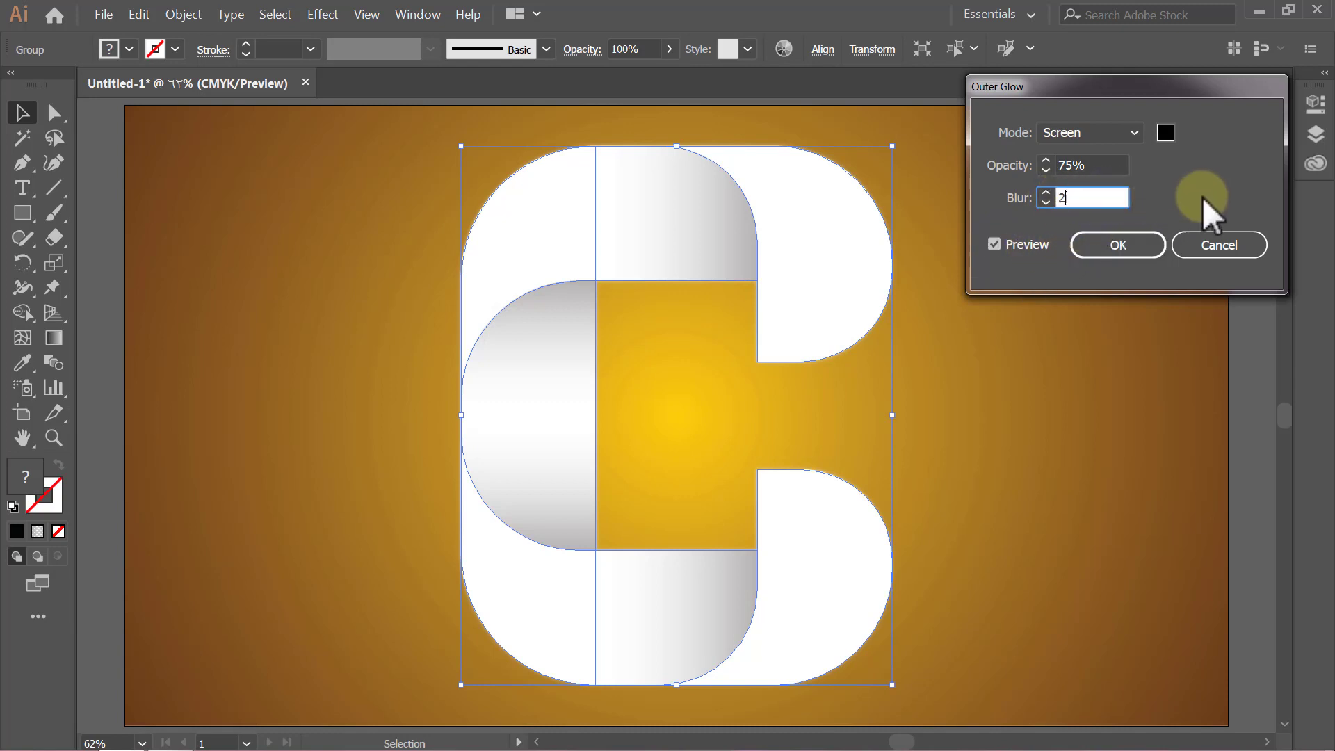
{"action": "type", "text": "5"}
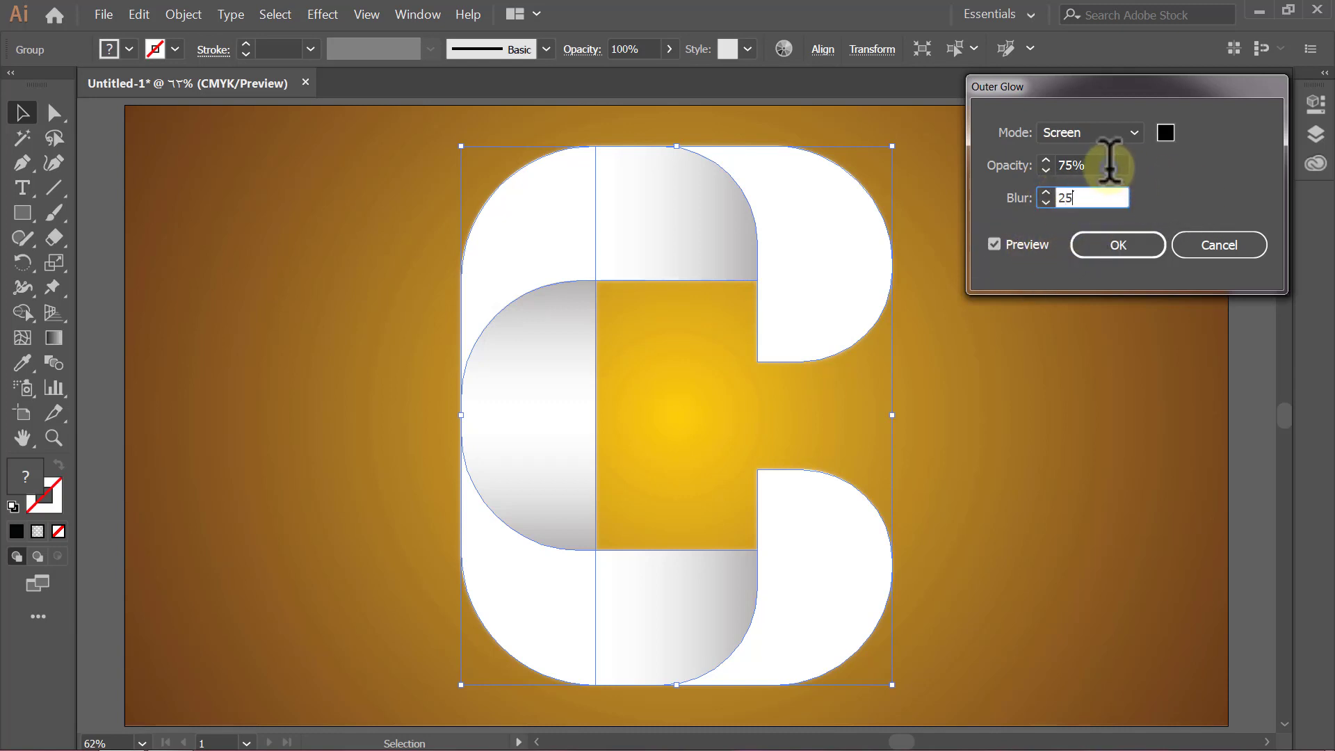
{"action": "left_click", "coordinate": [1148, 165]}
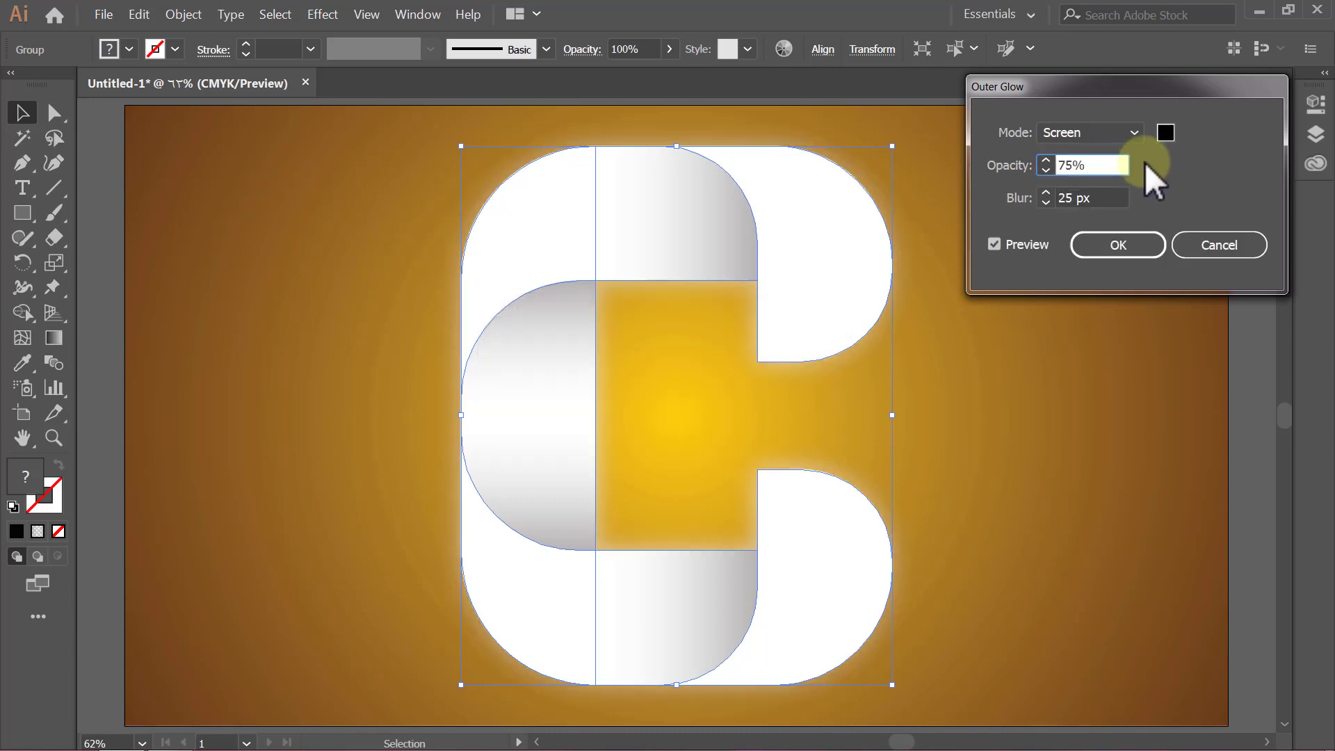
{"action": "left_click", "coordinate": [1137, 134]}
{"action": "left_click", "coordinate": [1130, 156]}
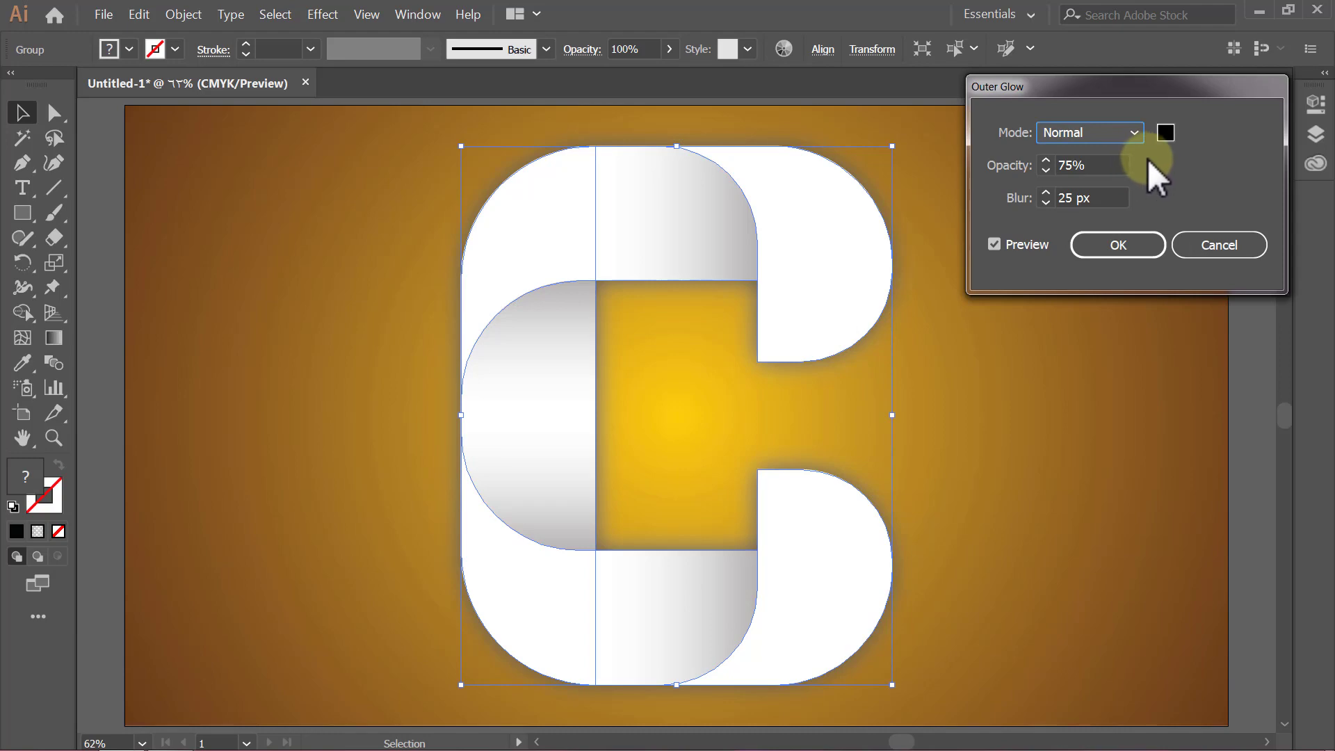
Step: Set the glow colour to walnut brown RGB 101/54/20, apply it, and deselect
{"action": "left_click", "coordinate": [1167, 134]}
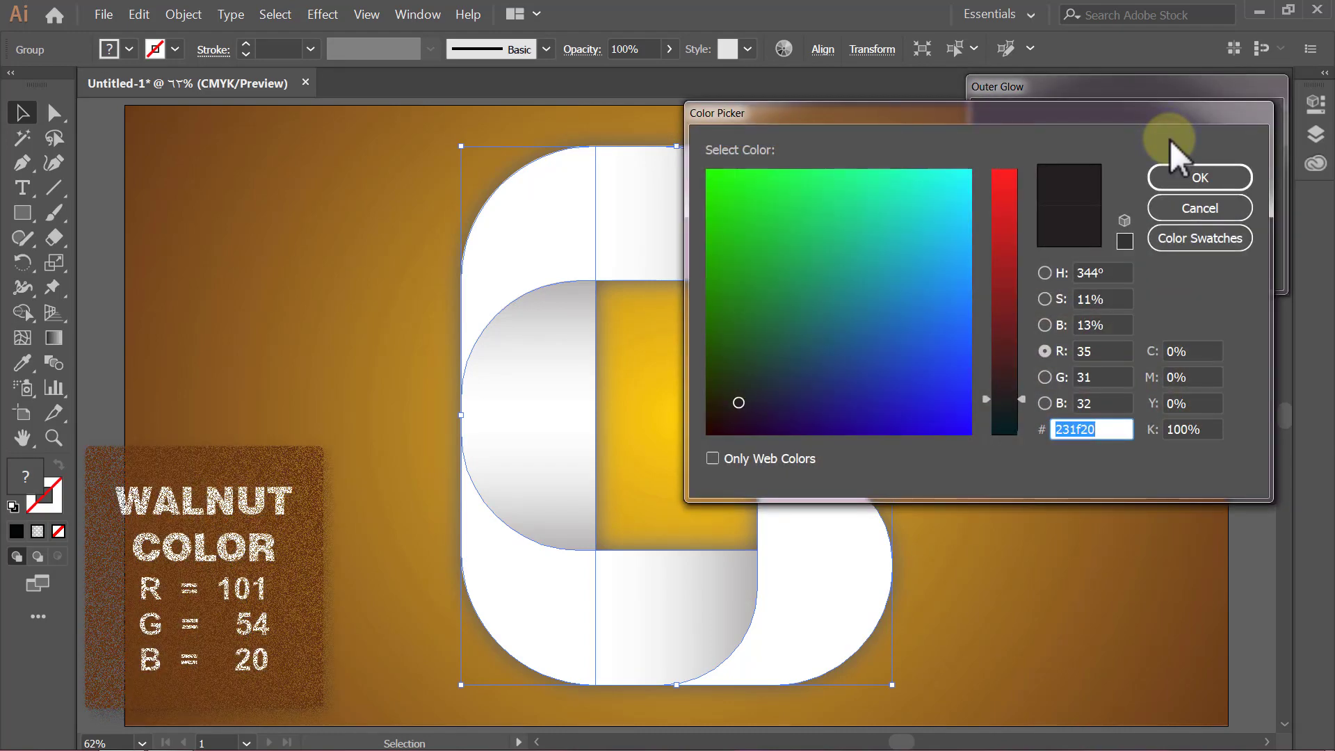
{"action": "double_click", "coordinate": [1095, 351]}
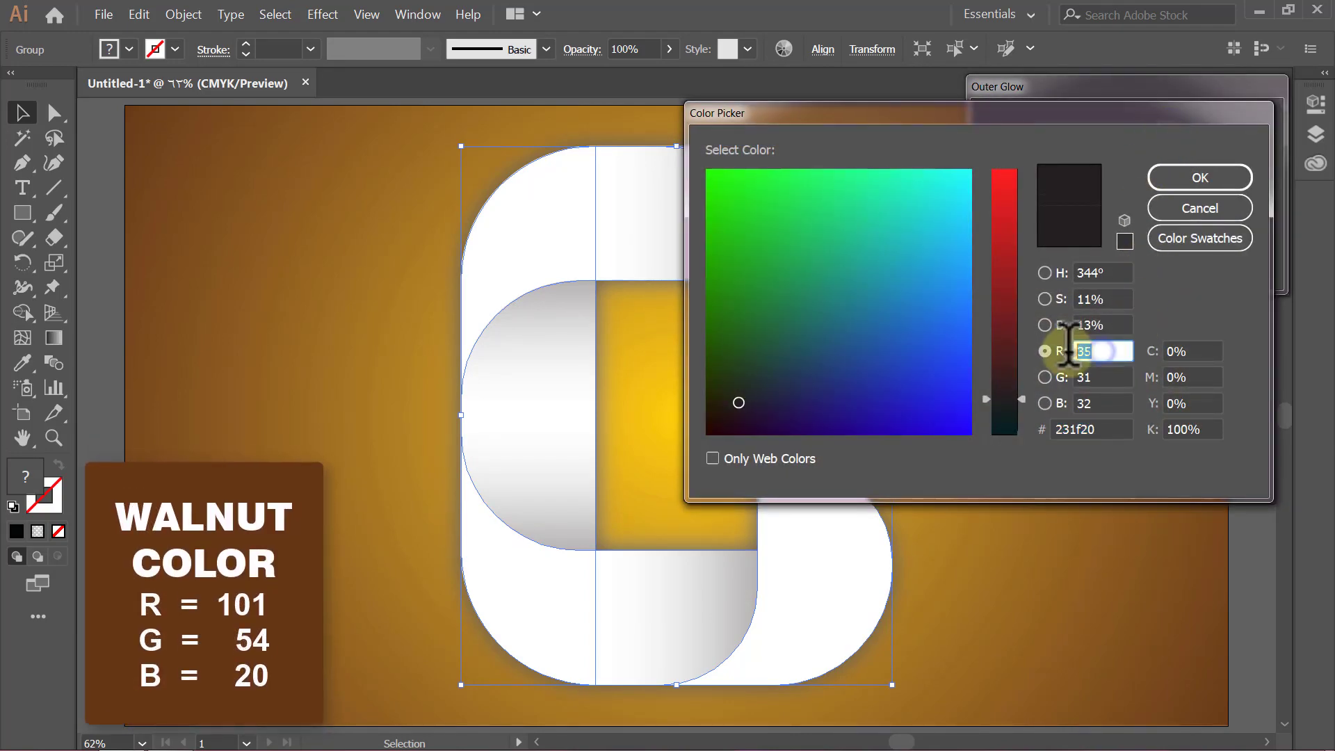
{"action": "type", "text": "101"}
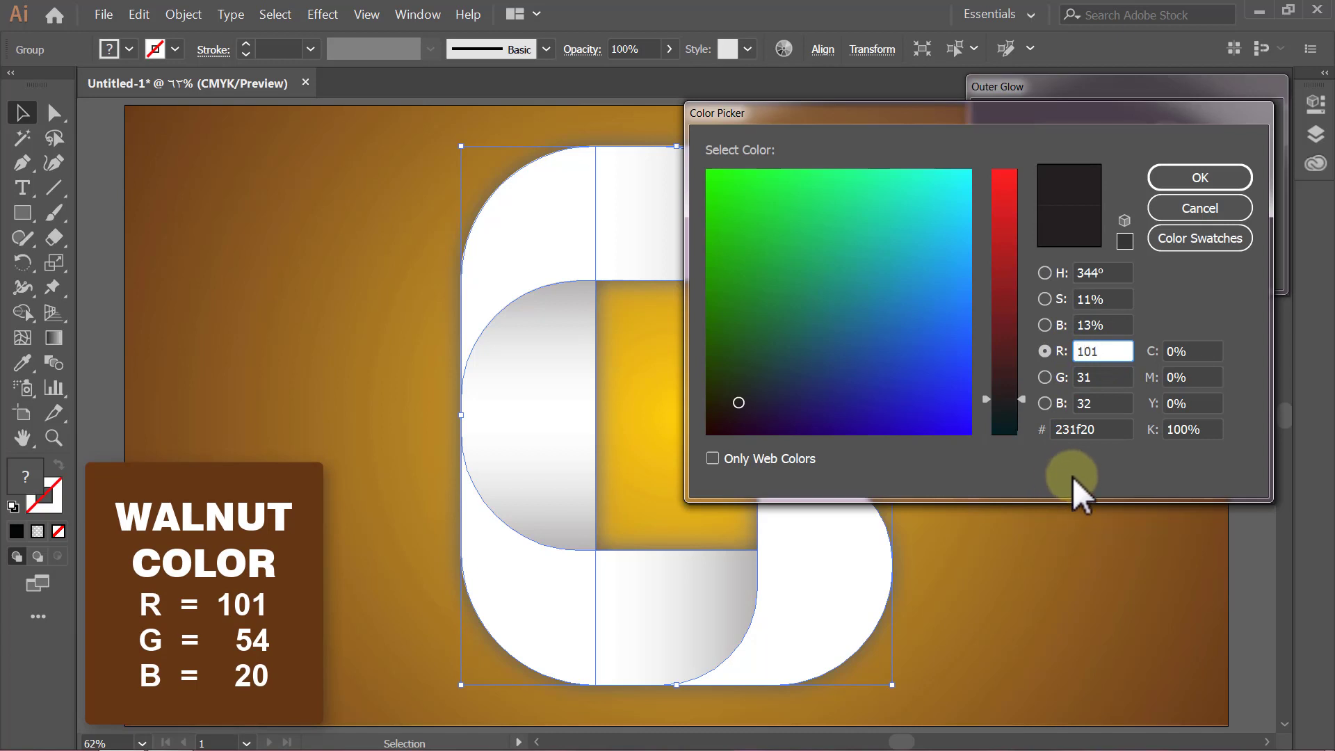
{"action": "double_click", "coordinate": [1092, 377]}
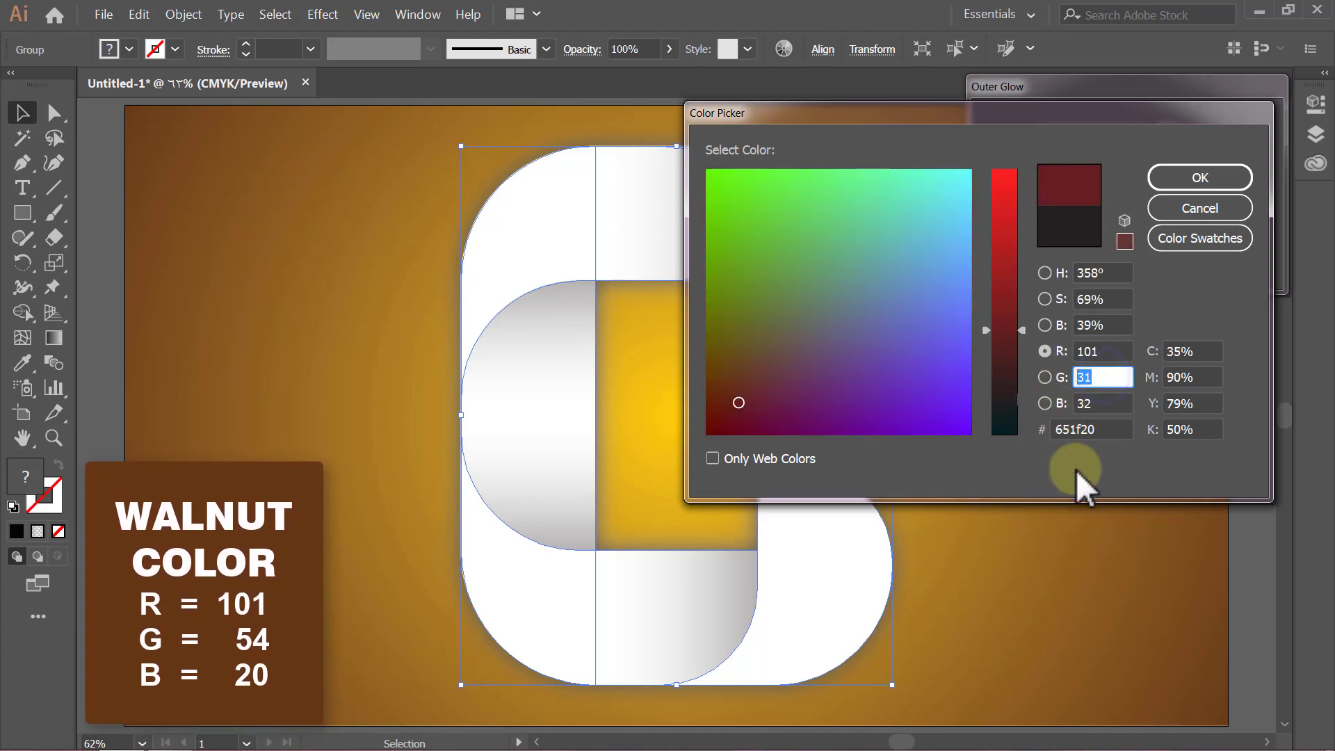
{"action": "type", "text": "54"}
{"action": "double_click", "coordinate": [1091, 403]}
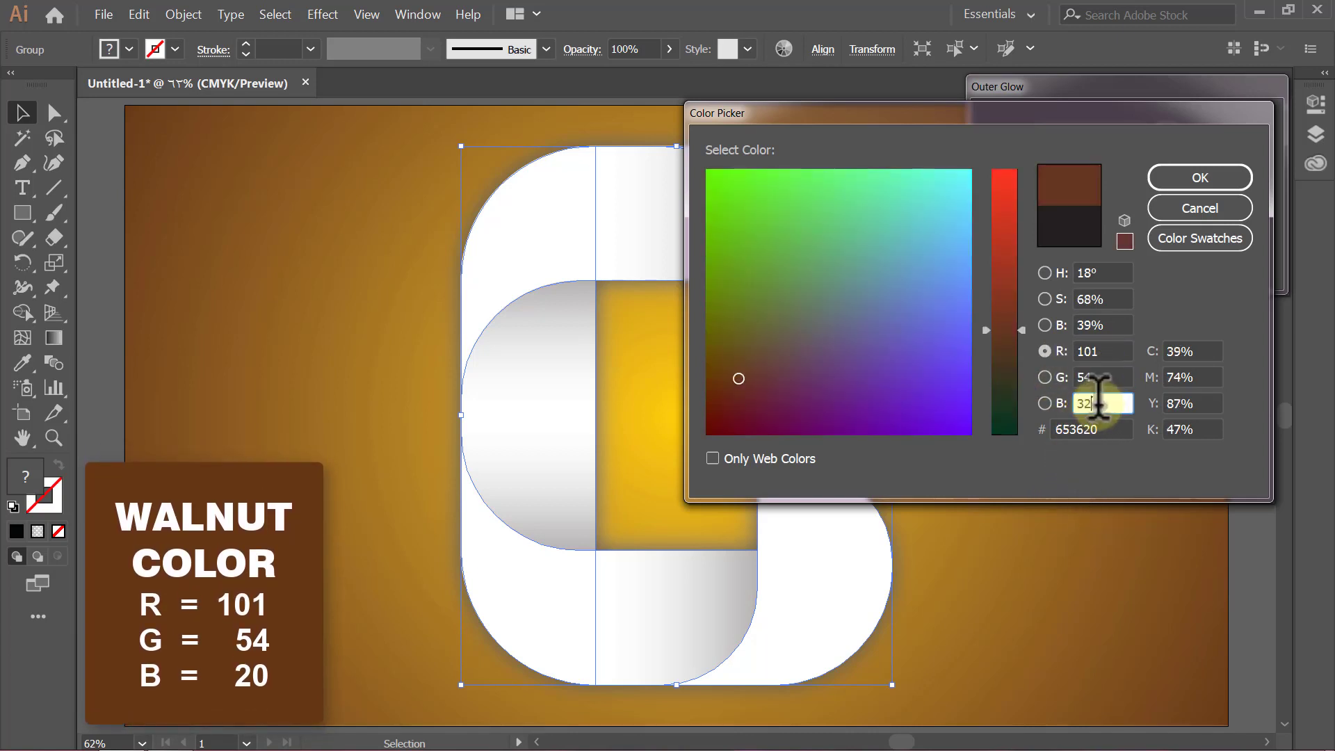
{"action": "type", "text": "20"}
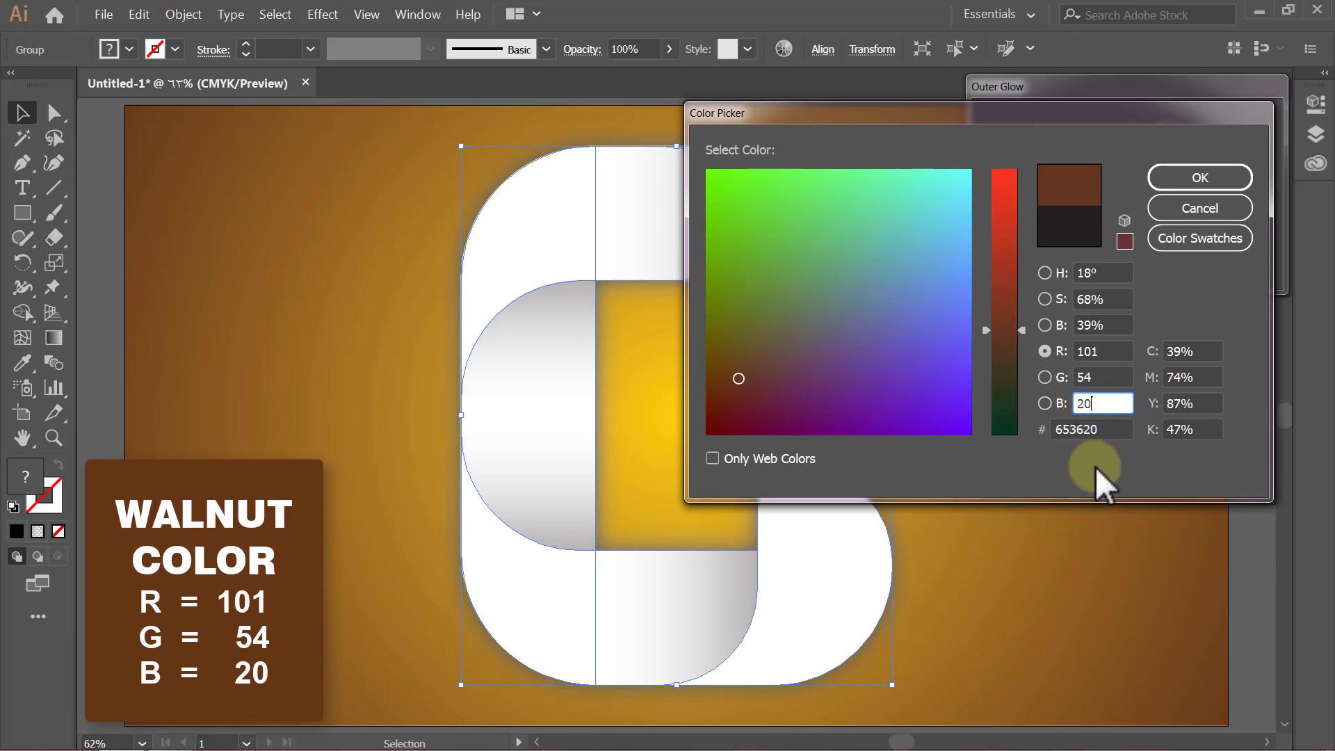
{"action": "left_click", "coordinate": [1163, 182]}
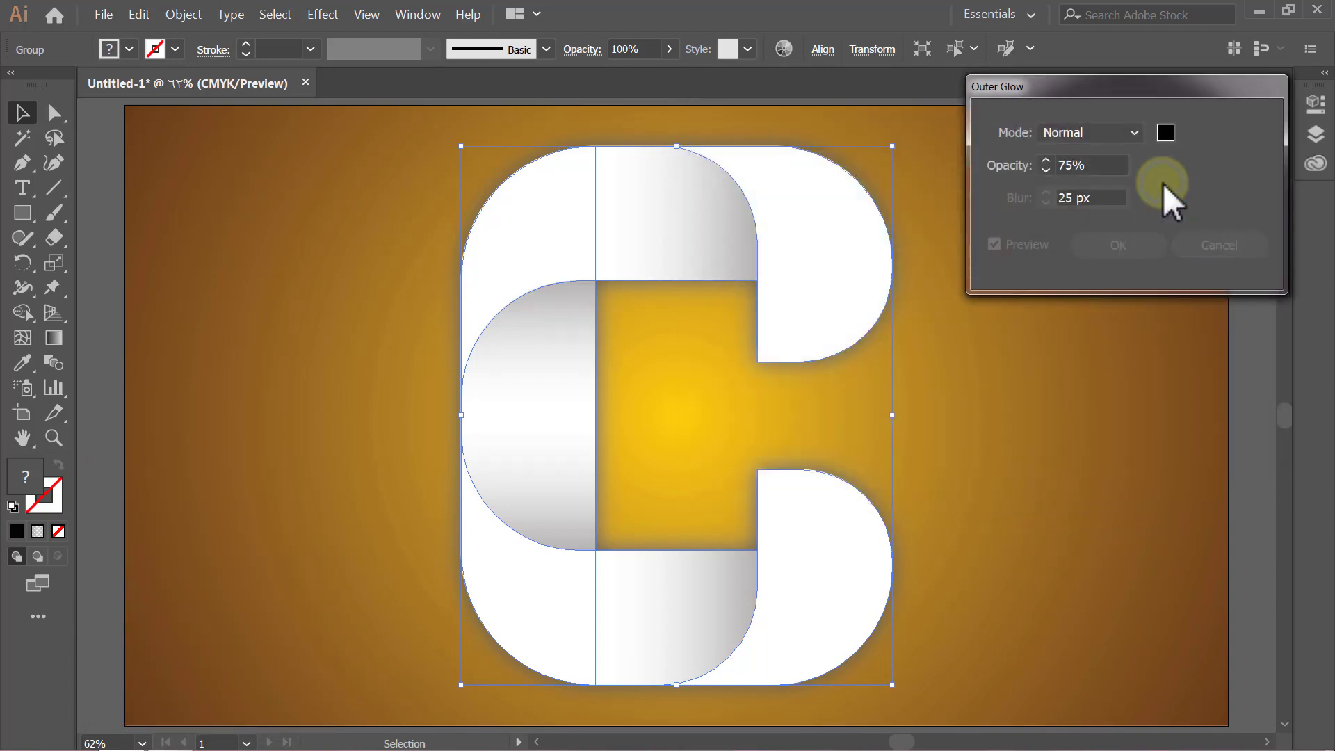
{"action": "left_click", "coordinate": [1134, 246]}
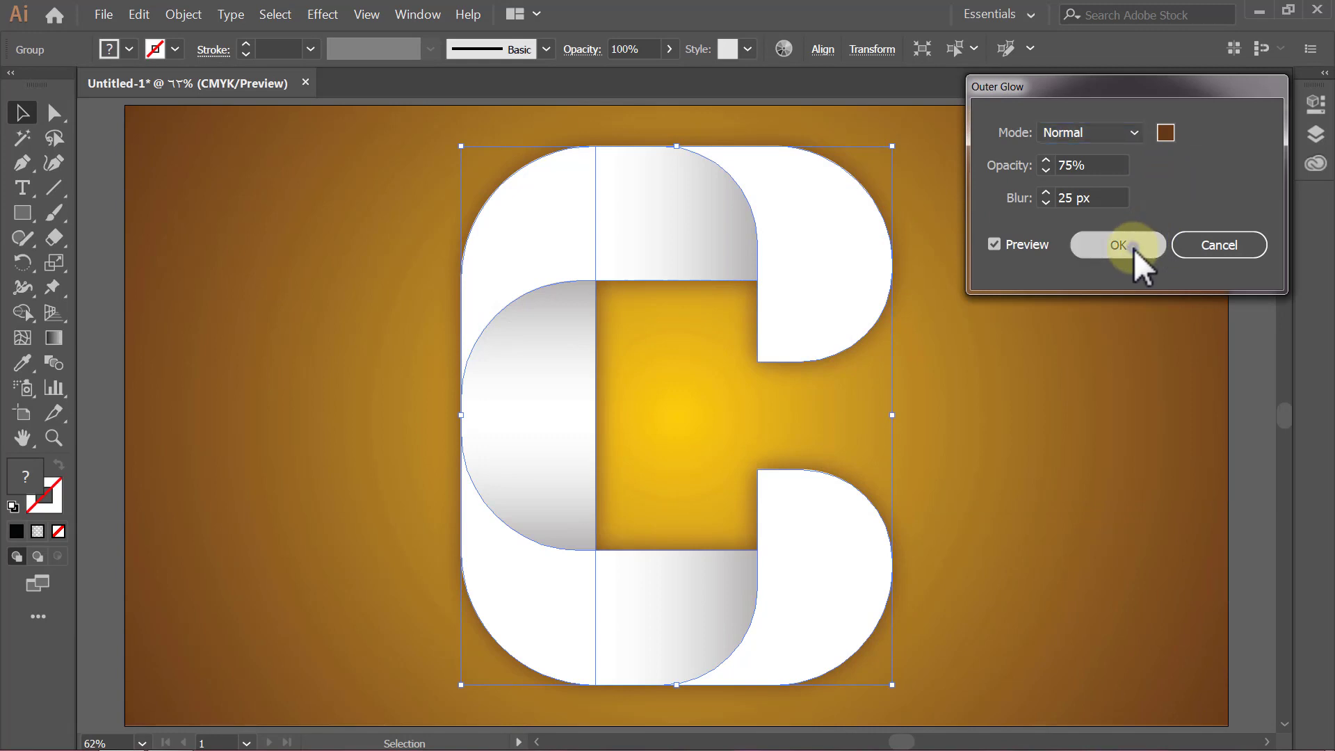
{"action": "left_click", "coordinate": [1134, 249]}
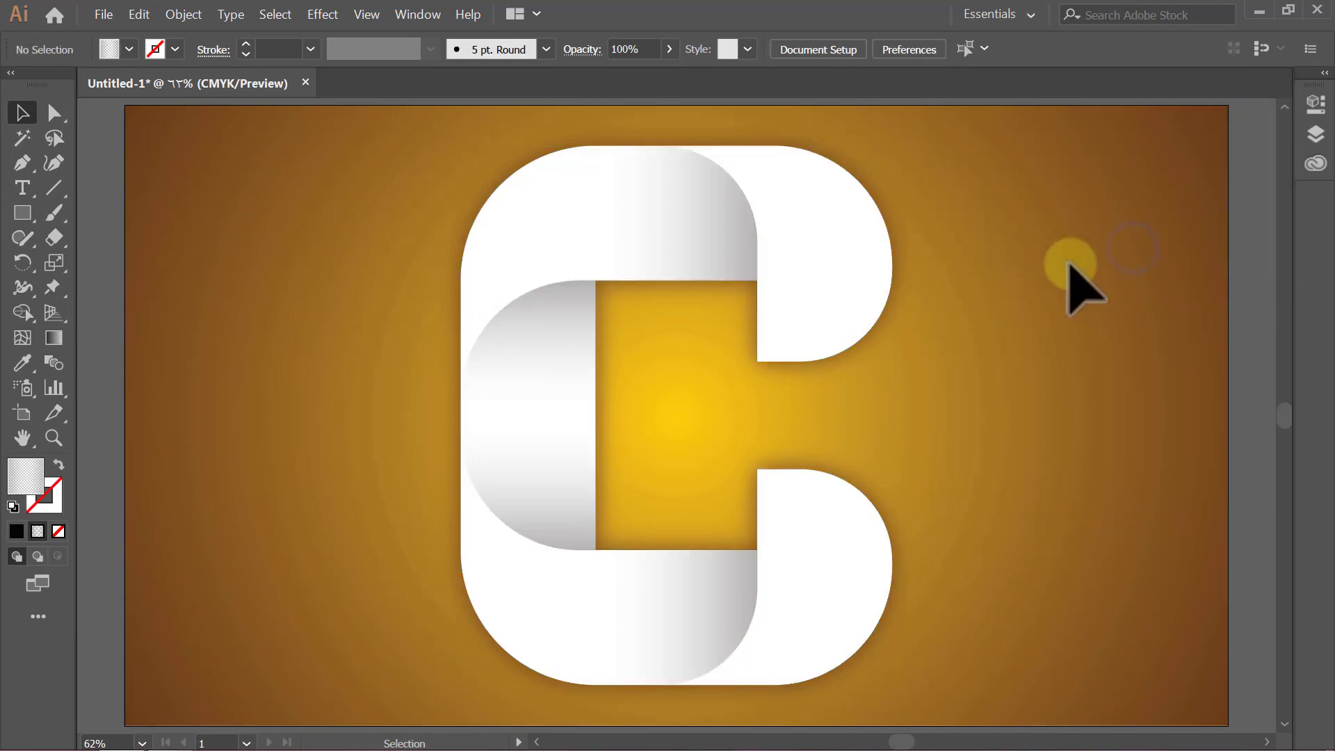
Step: Unlock the background rectangle, deselect it, and view the artwork in full-screen Presentation Mode
{"action": "left_click", "coordinate": [183, 14]}
{"action": "left_click", "coordinate": [201, 123]}
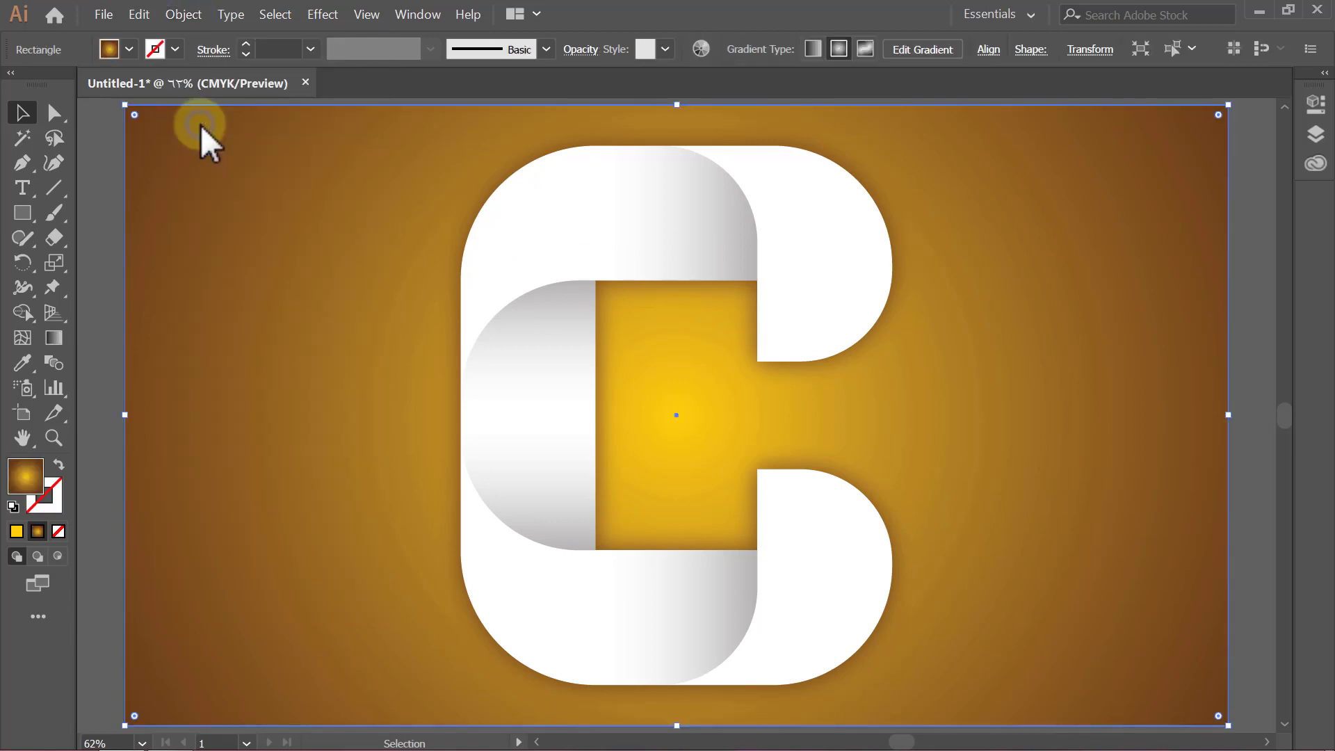
{"action": "left_click", "coordinate": [100, 174]}
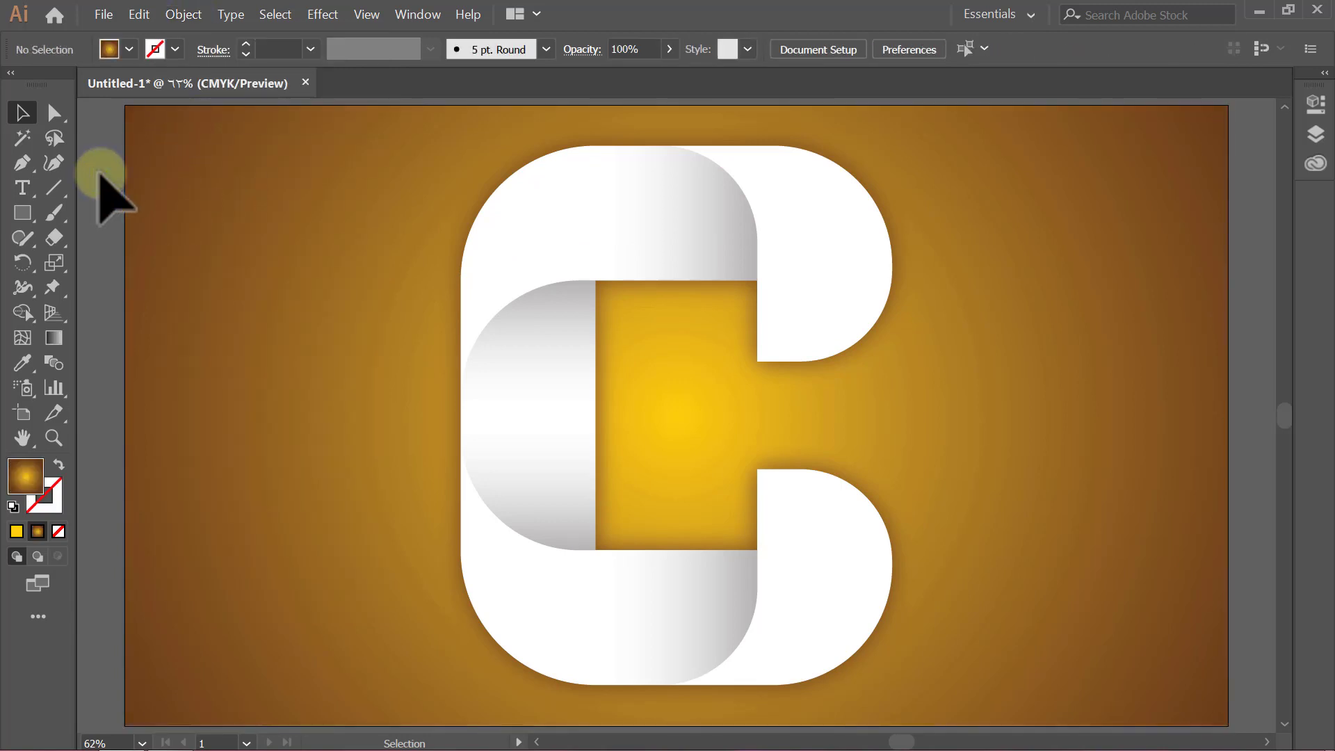
{"action": "left_click", "coordinate": [365, 14]}
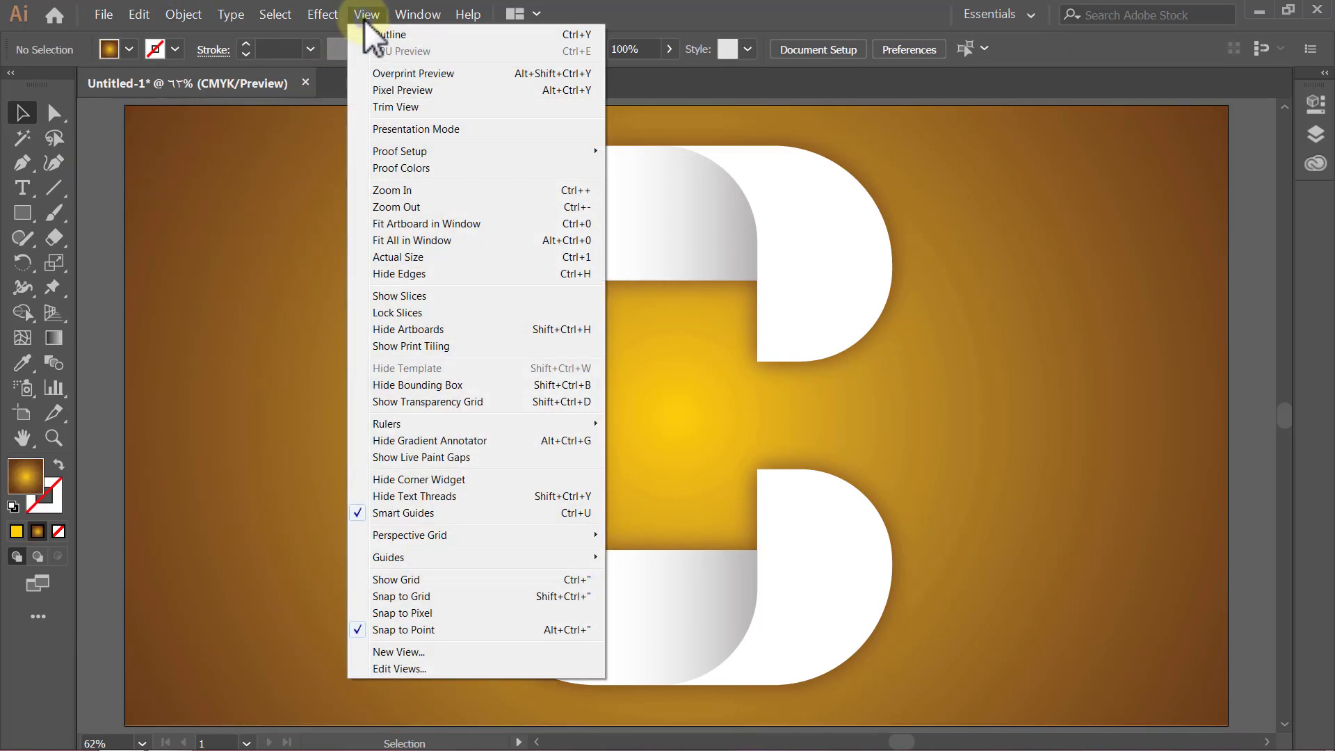
{"action": "left_click", "coordinate": [482, 129]}
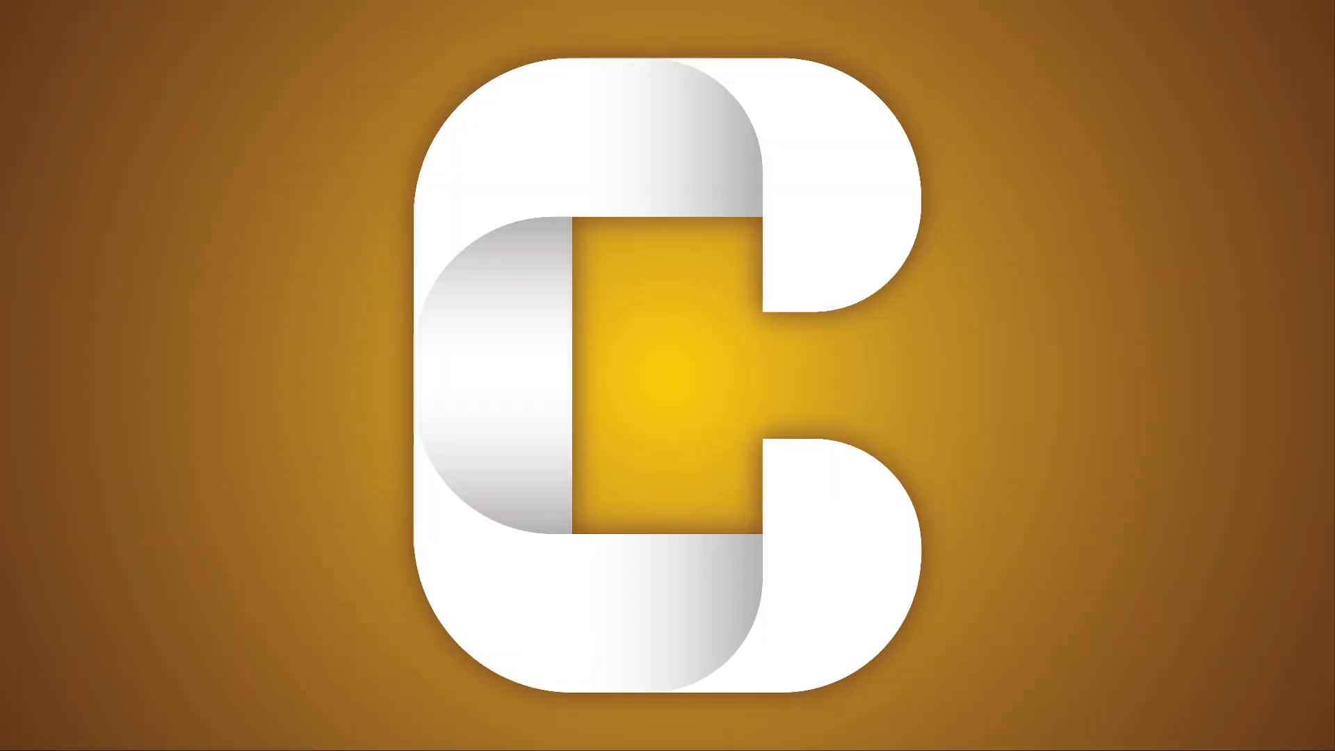